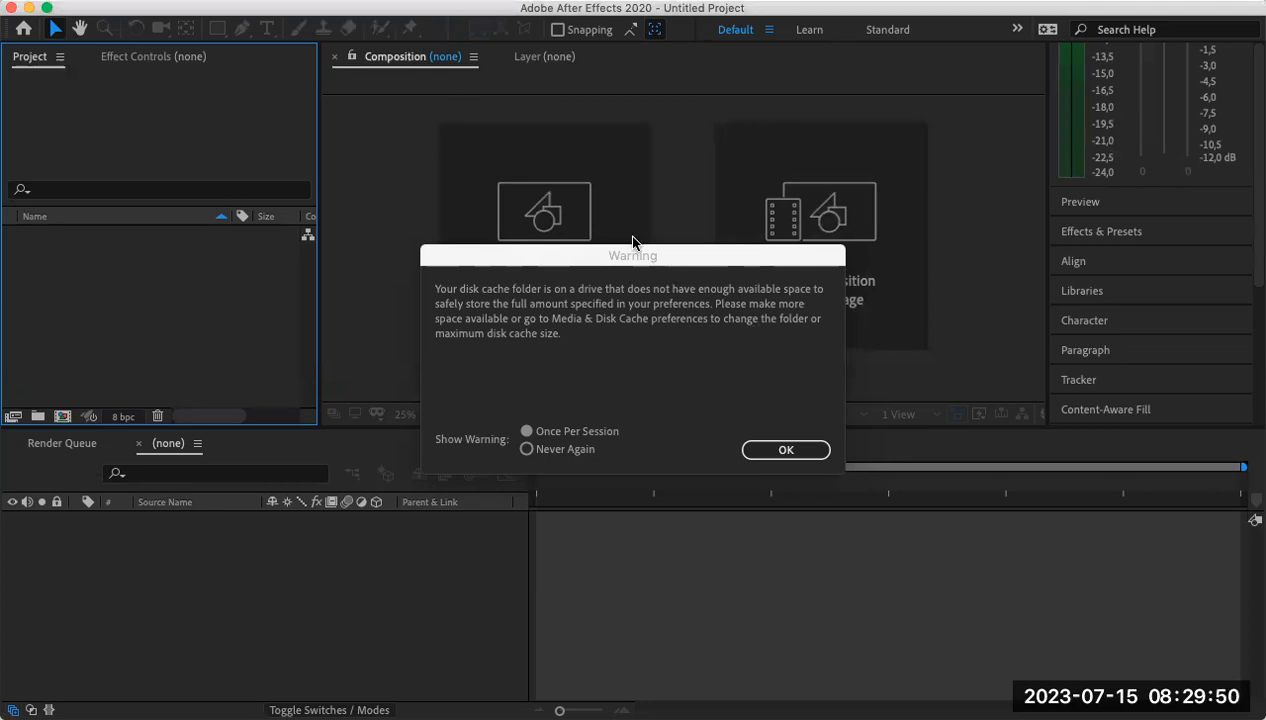
Start a new project and create an 800 x 800 px composition with a duration of 0:00:05:00.
click(785, 447)
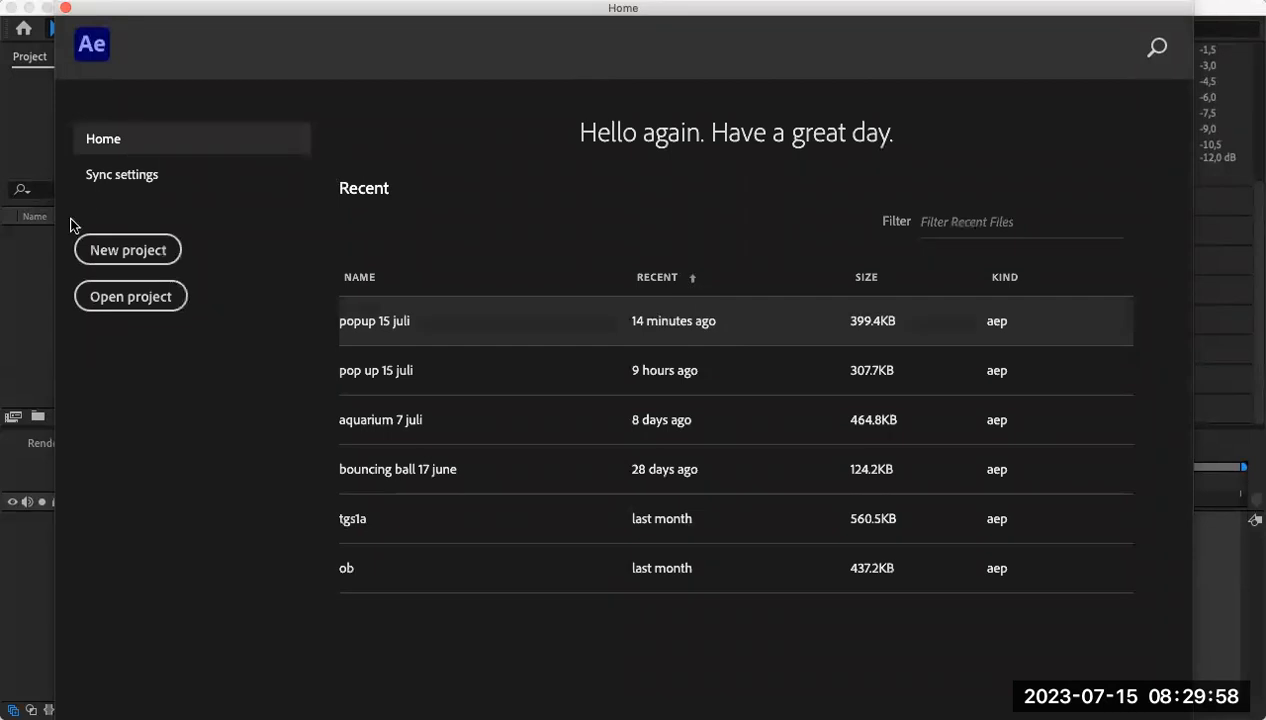
click(102, 254)
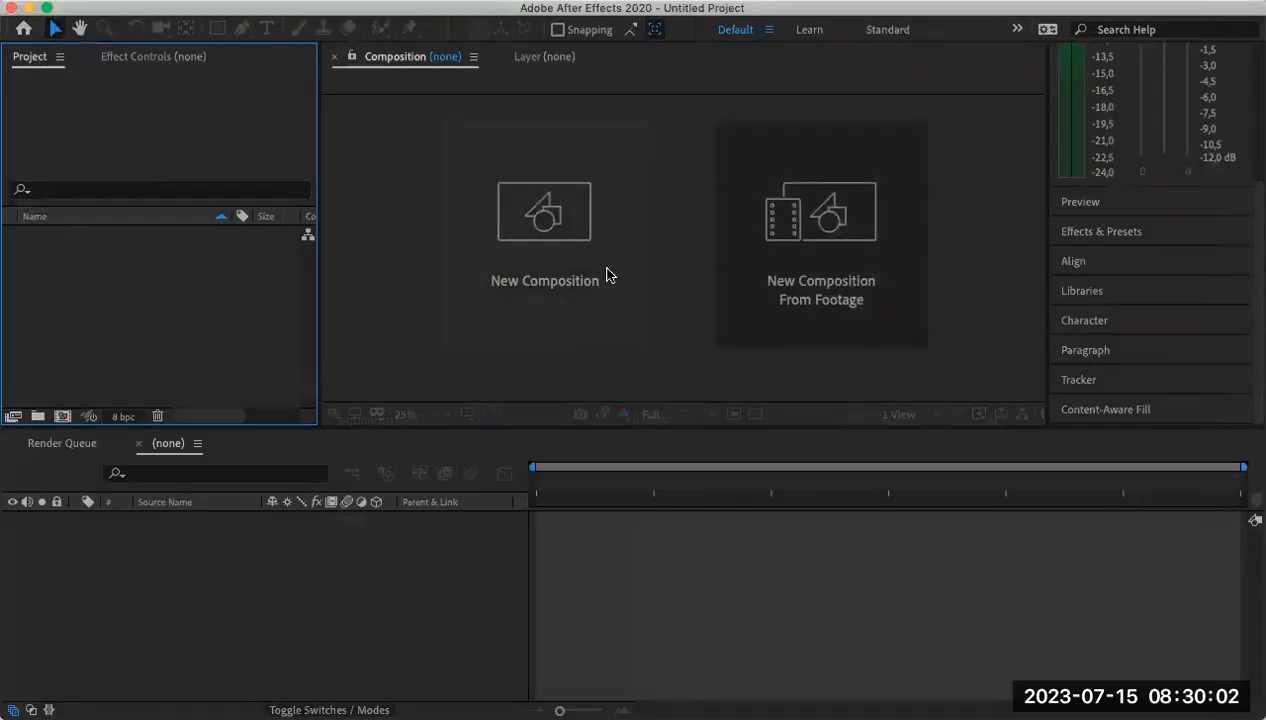
click(549, 255)
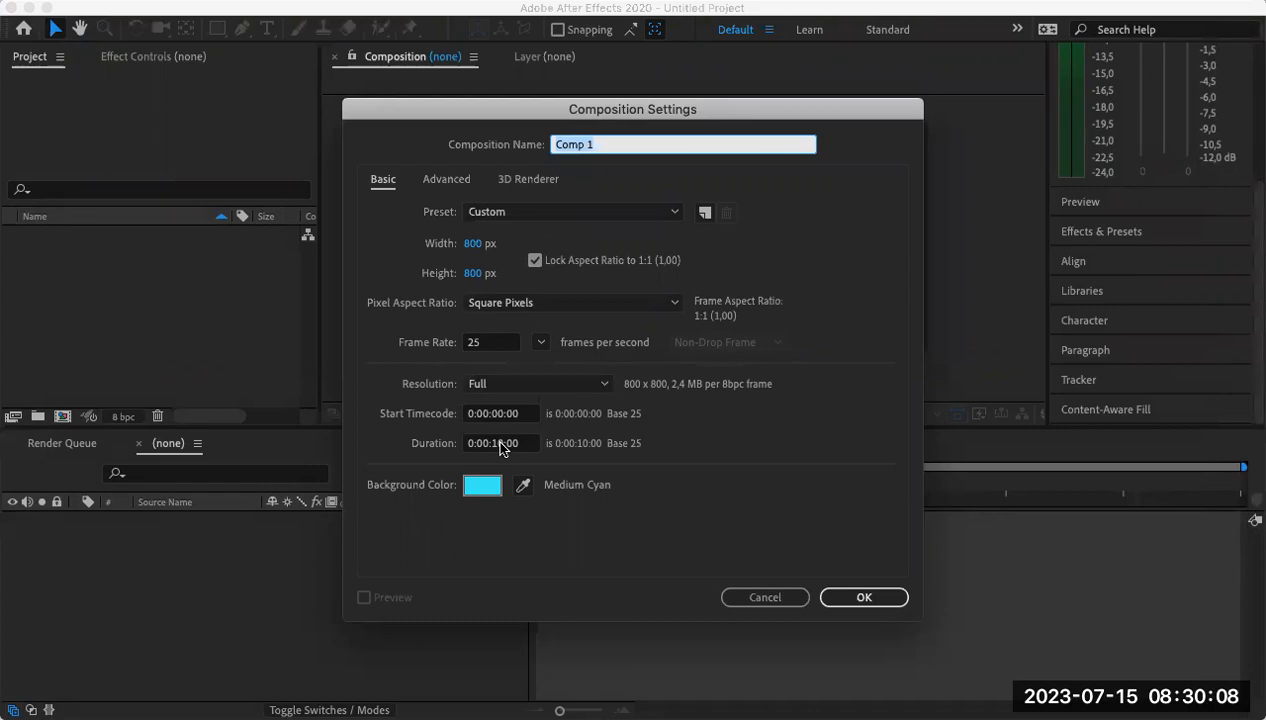
click(493, 442)
key(Right)
key(BackSpace)
key(BackSpace)
text(05)
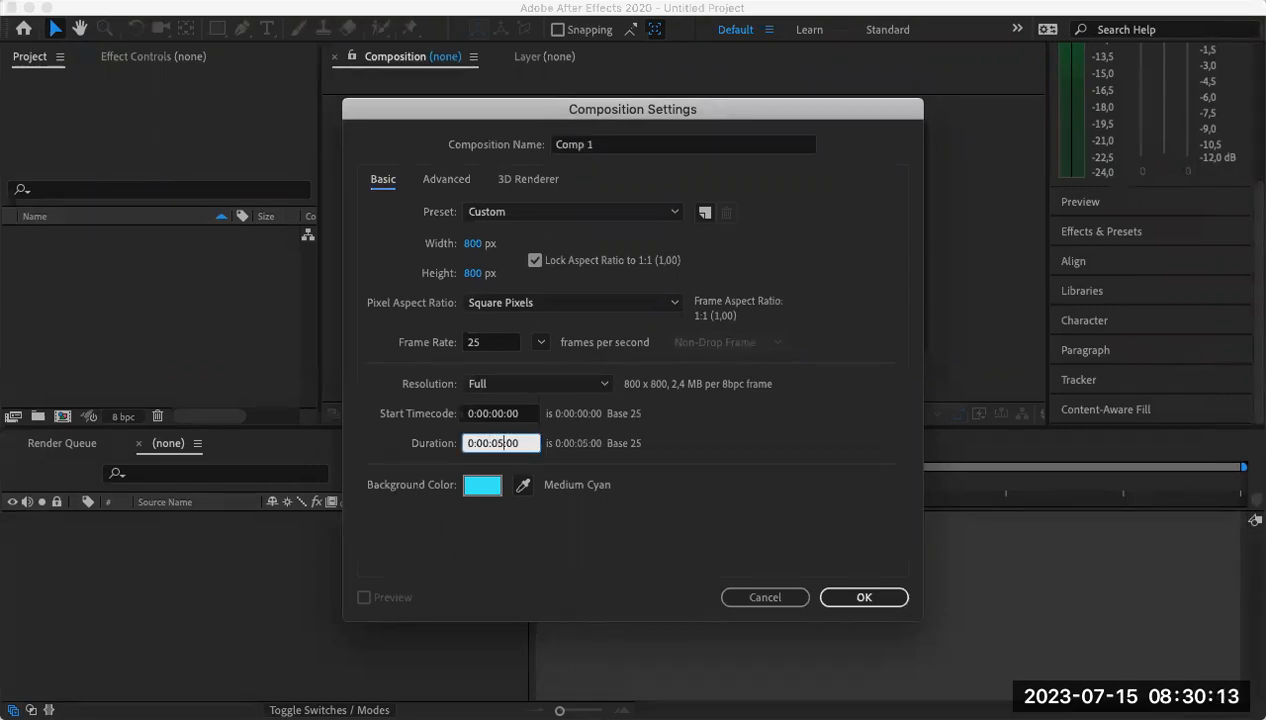
click(849, 601)
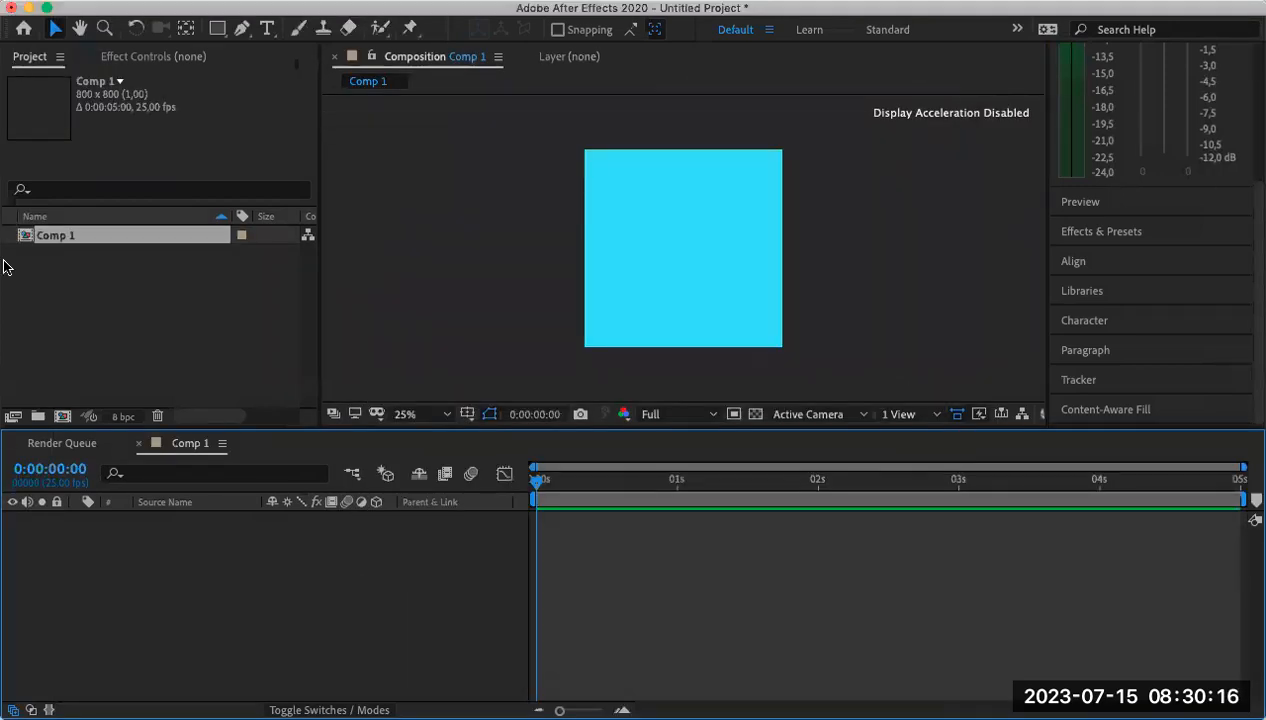
Import pop up.ai from the paper-city folder as a composition with layer-size footage dimensions.
right_click(96, 268)
mouse_move(178, 358)
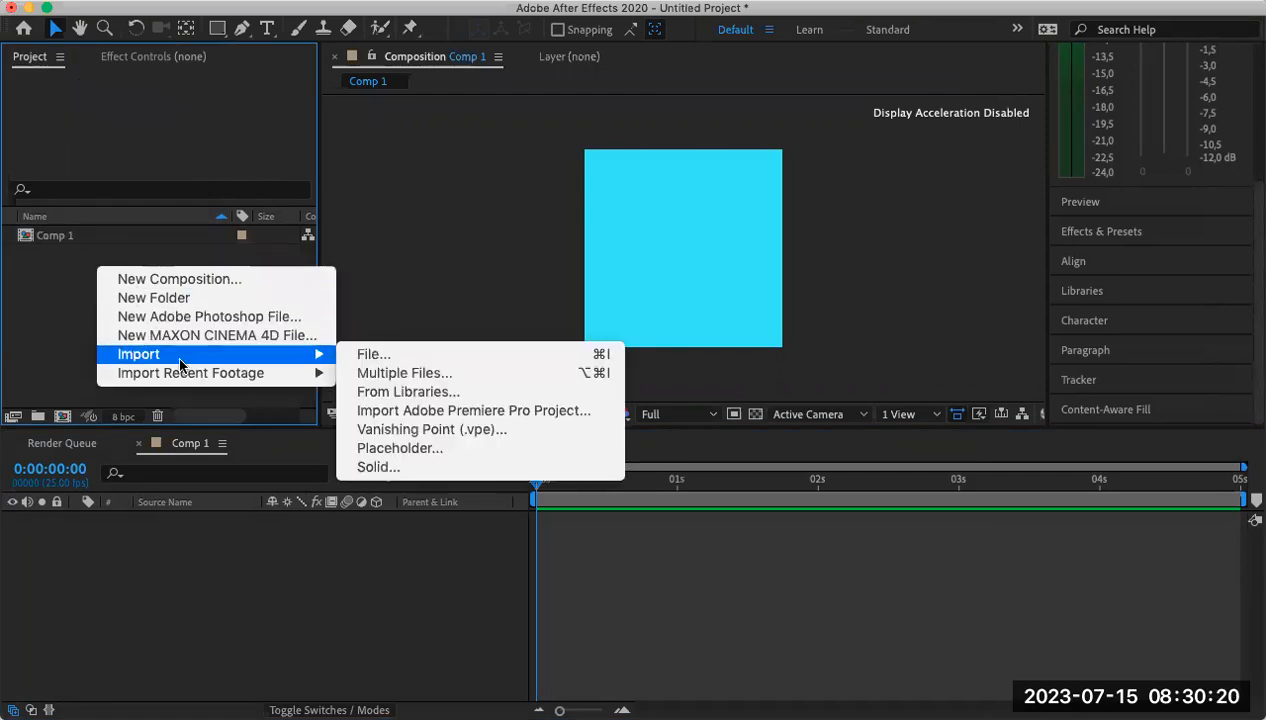
click(374, 354)
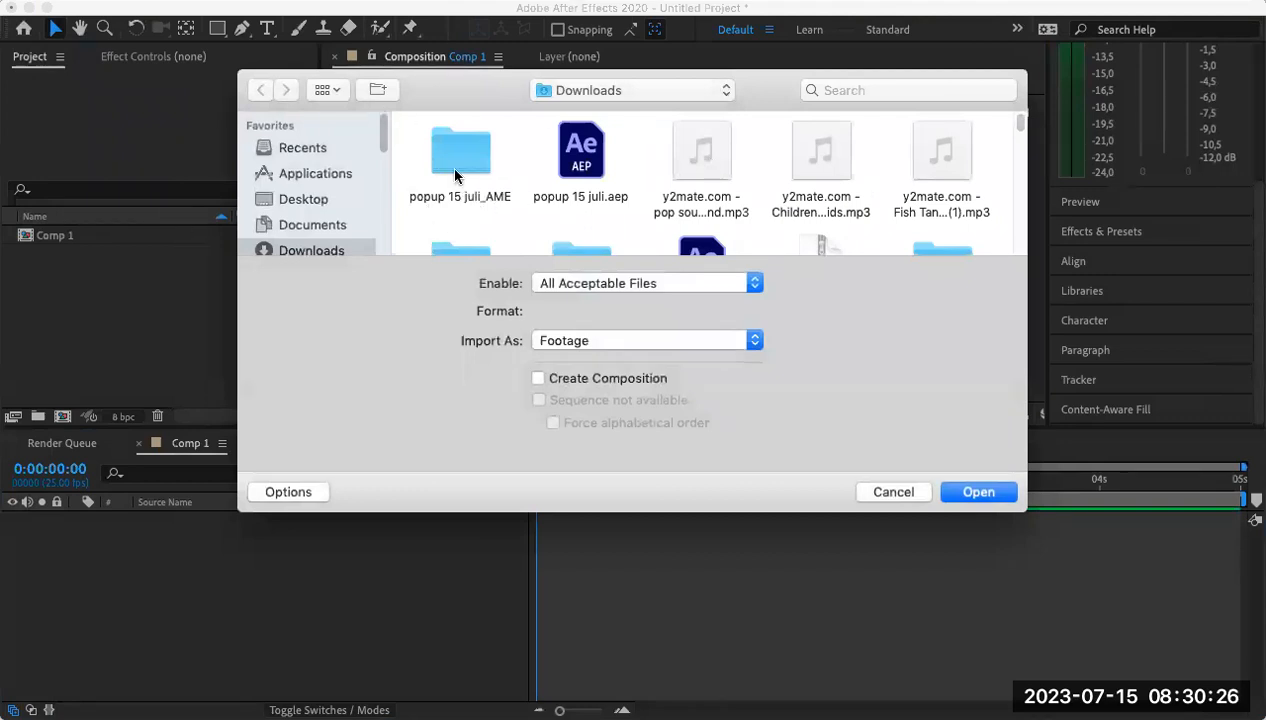
scroll(455, 190, down, 1)
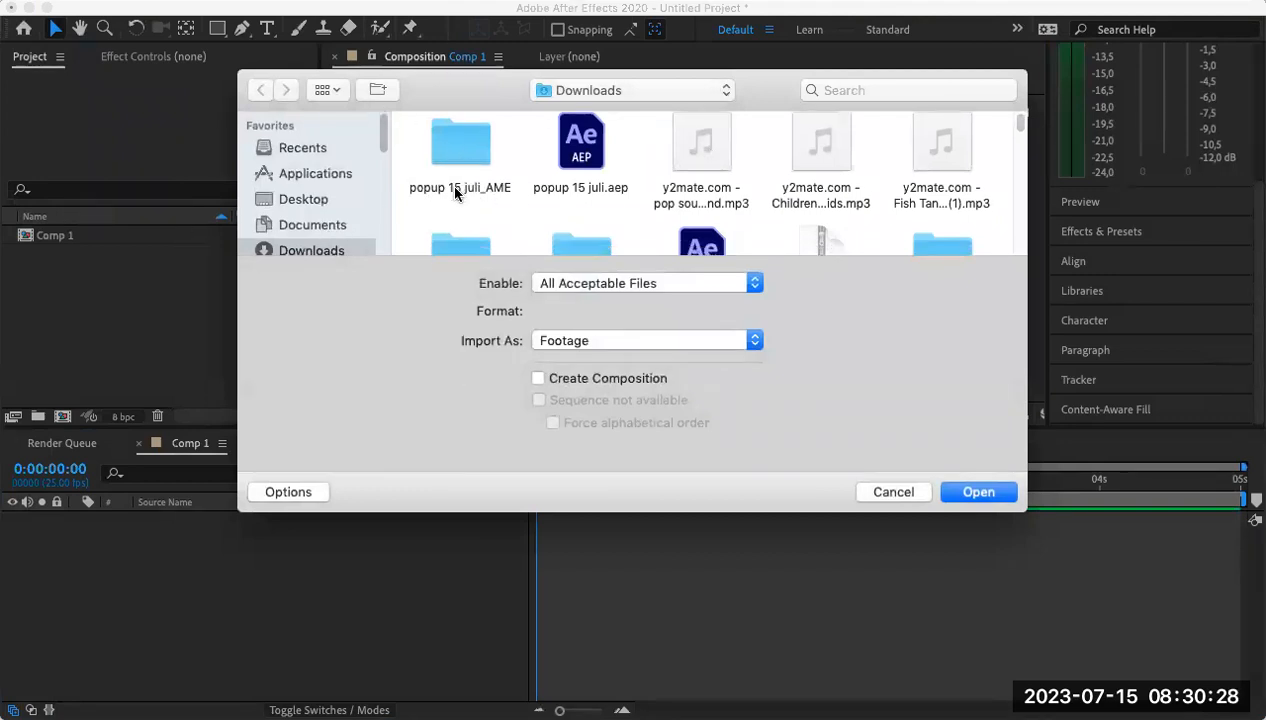
scroll(455, 187, down, 2)
scroll(455, 187, up, 2)
scroll(457, 188, down, 2)
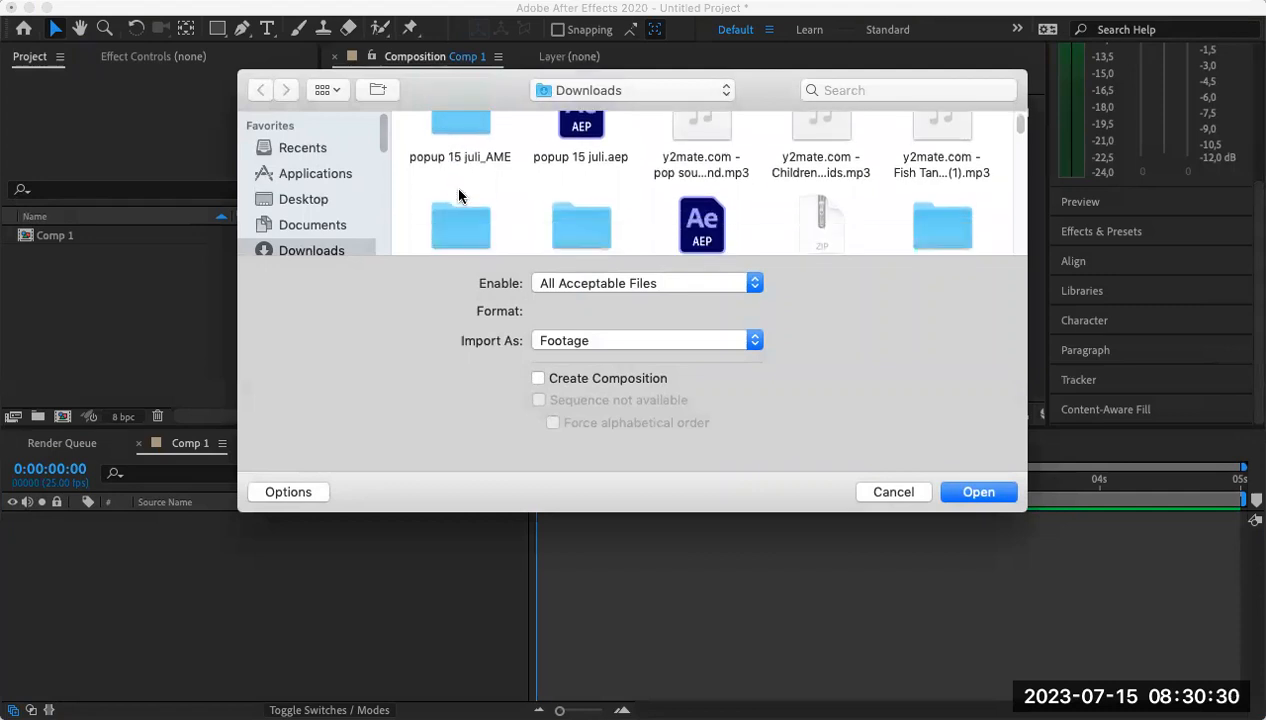
scroll(459, 195, down, 2)
scroll(459, 195, down, 1)
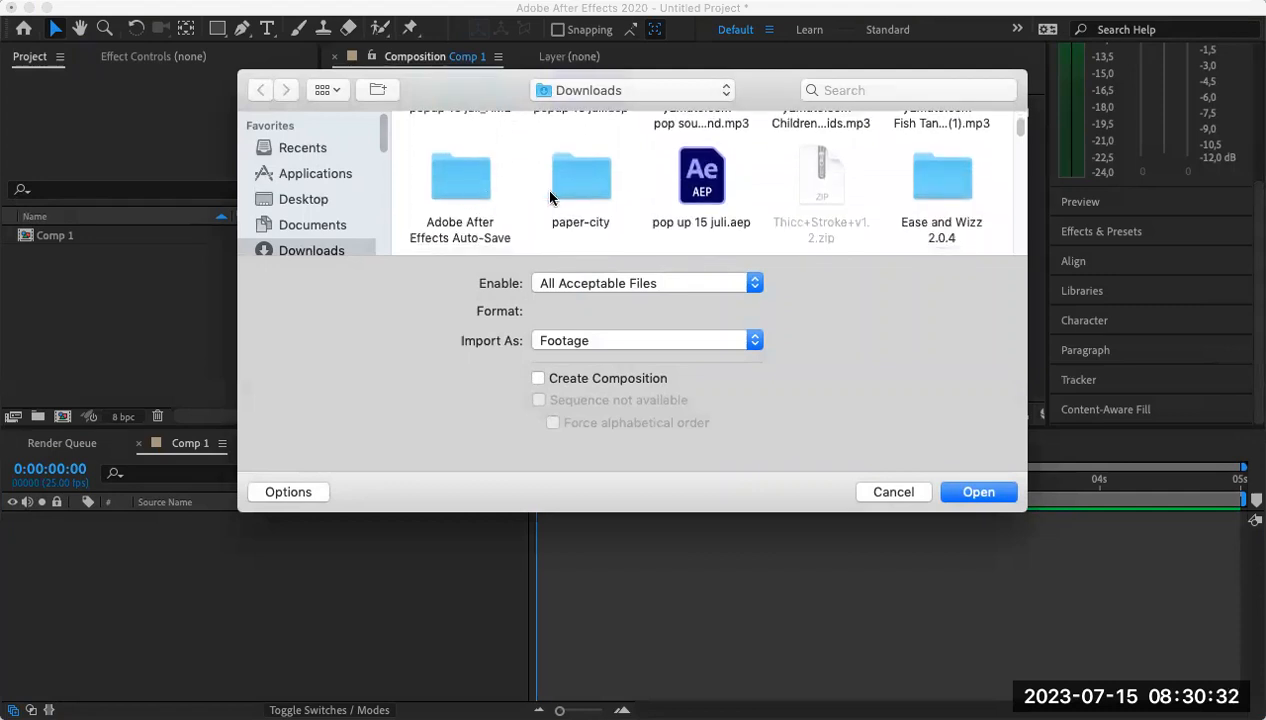
double_click(590, 200)
click(447, 157)
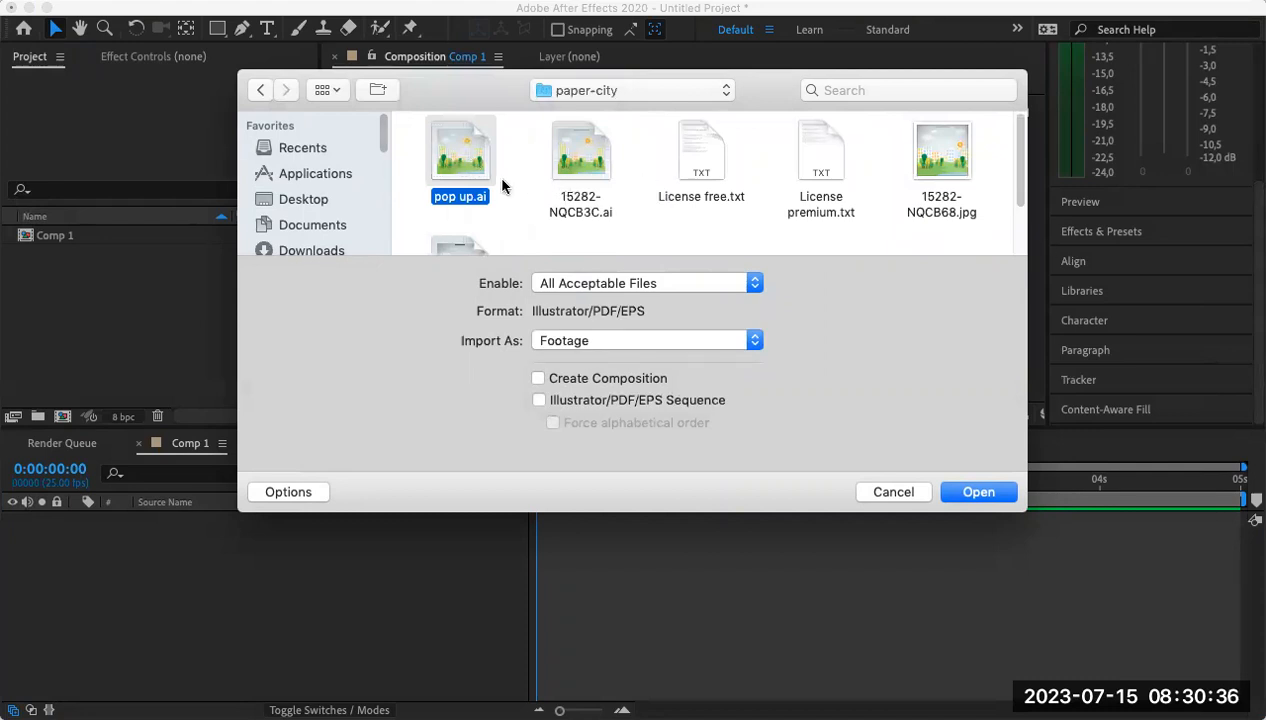
click(974, 492)
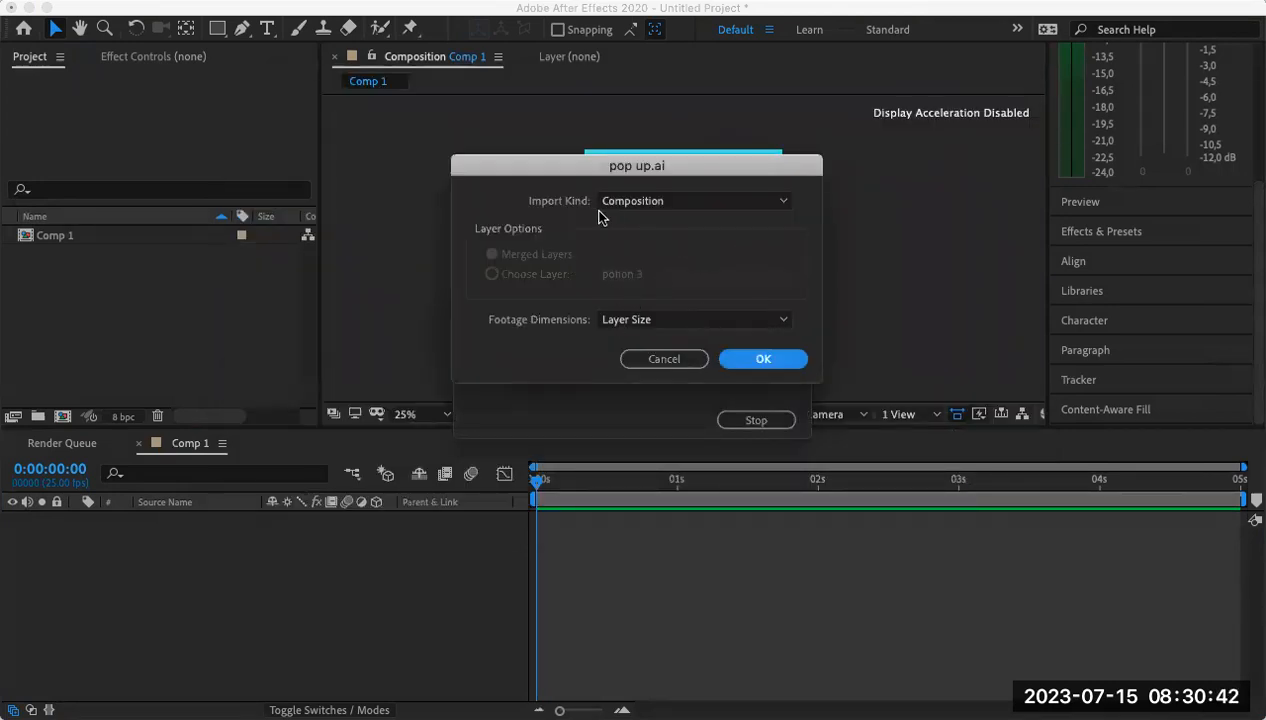
click(769, 361)
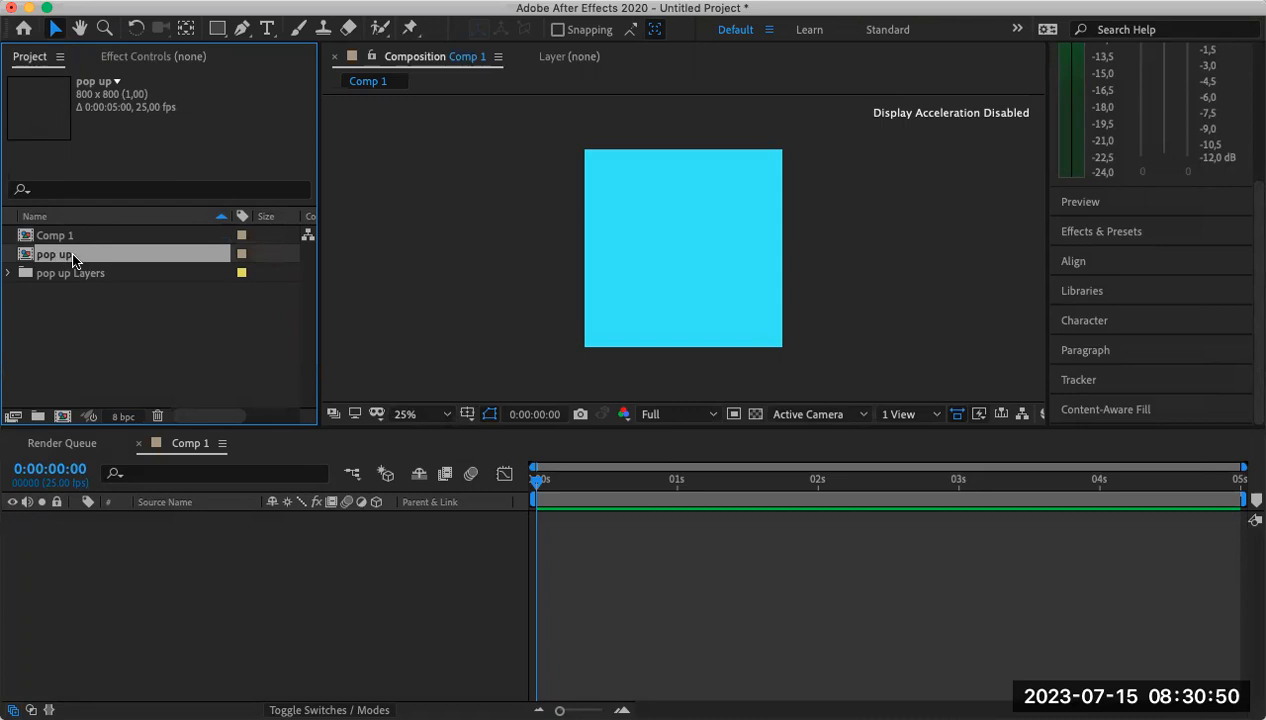
Add the pop up composition to Comp 1 and open its layers with viewer refresh enabled.
drag(73, 259, 181, 568)
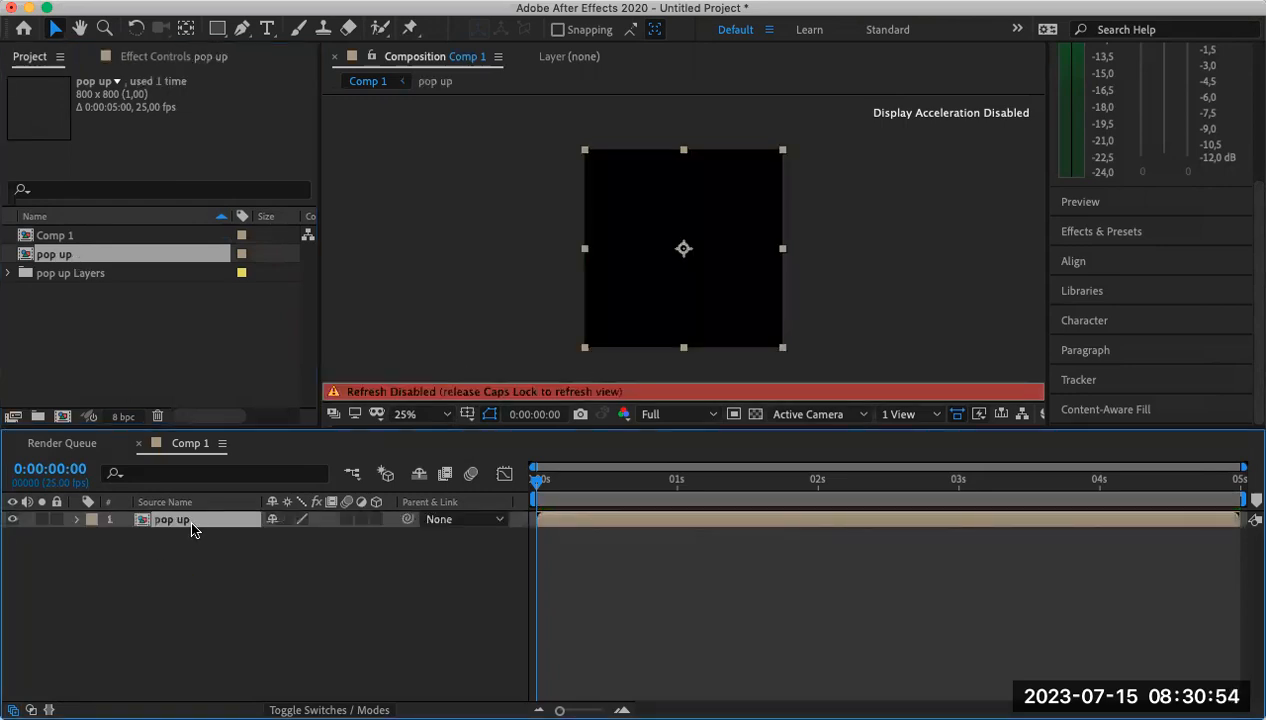
double_click(191, 521)
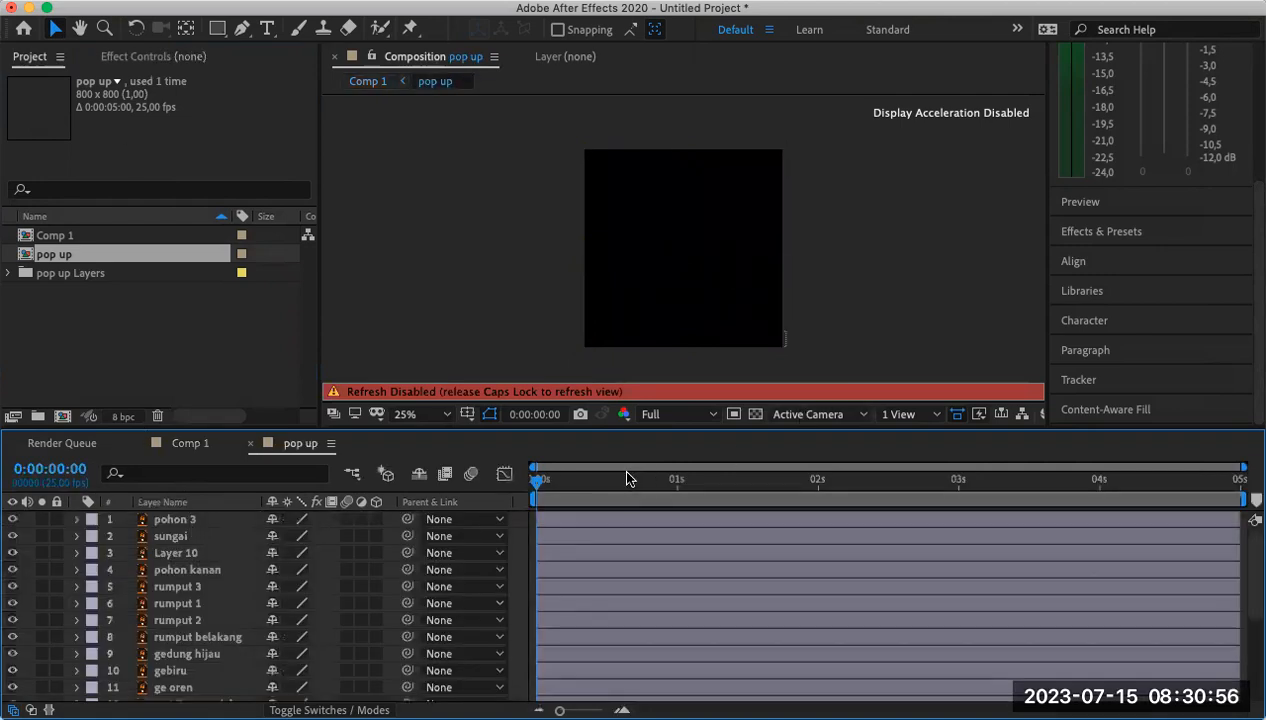
drag(535, 478, 632, 470)
key(Caps_Lock)
At frame 0:00:00:01, move the anchor point of the pohon kanan layer down to the base of its tree trunks.
scroll(160, 620, down, 5)
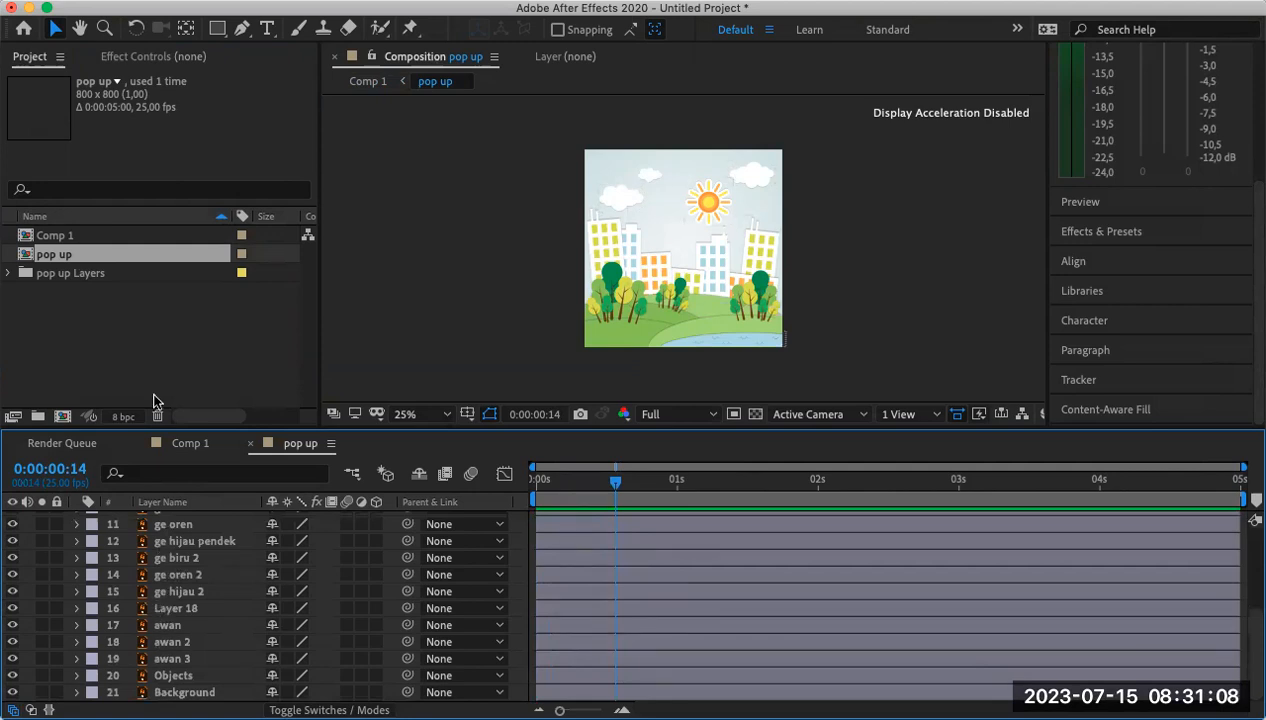
scroll(603, 255, up, 2)
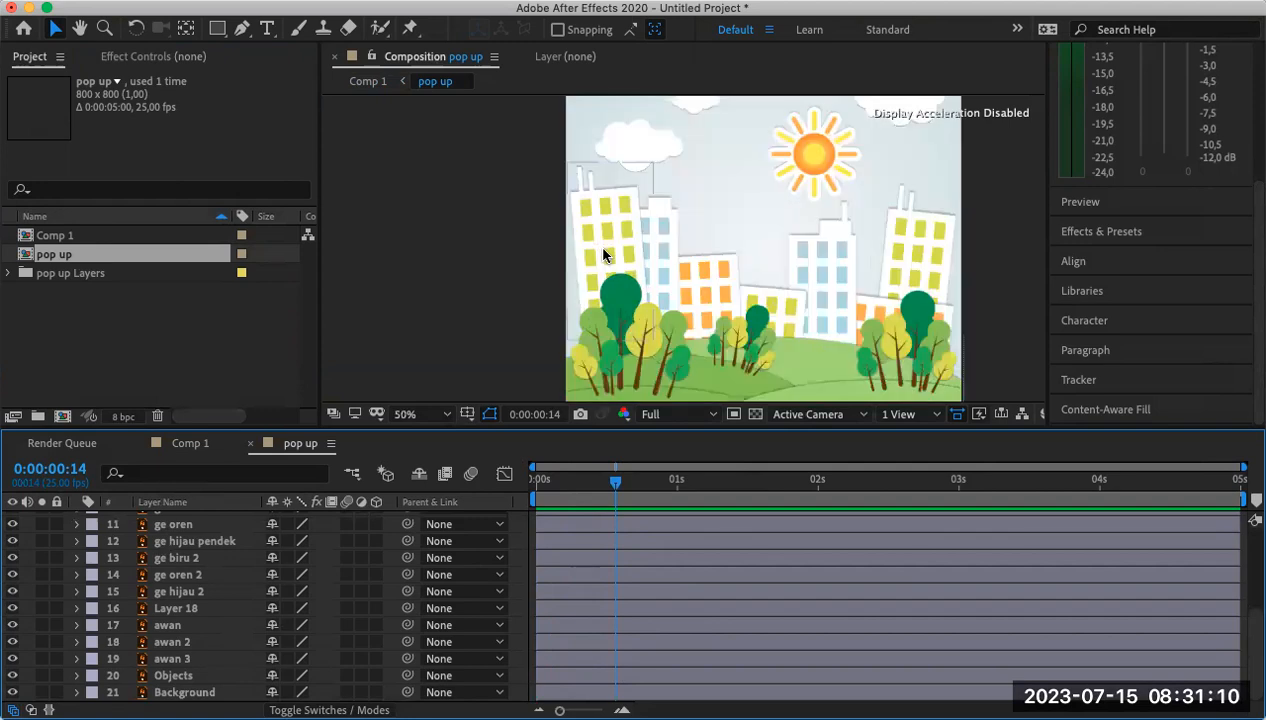
scroll(630, 253, right, 5)
scroll(630, 253, down, 3)
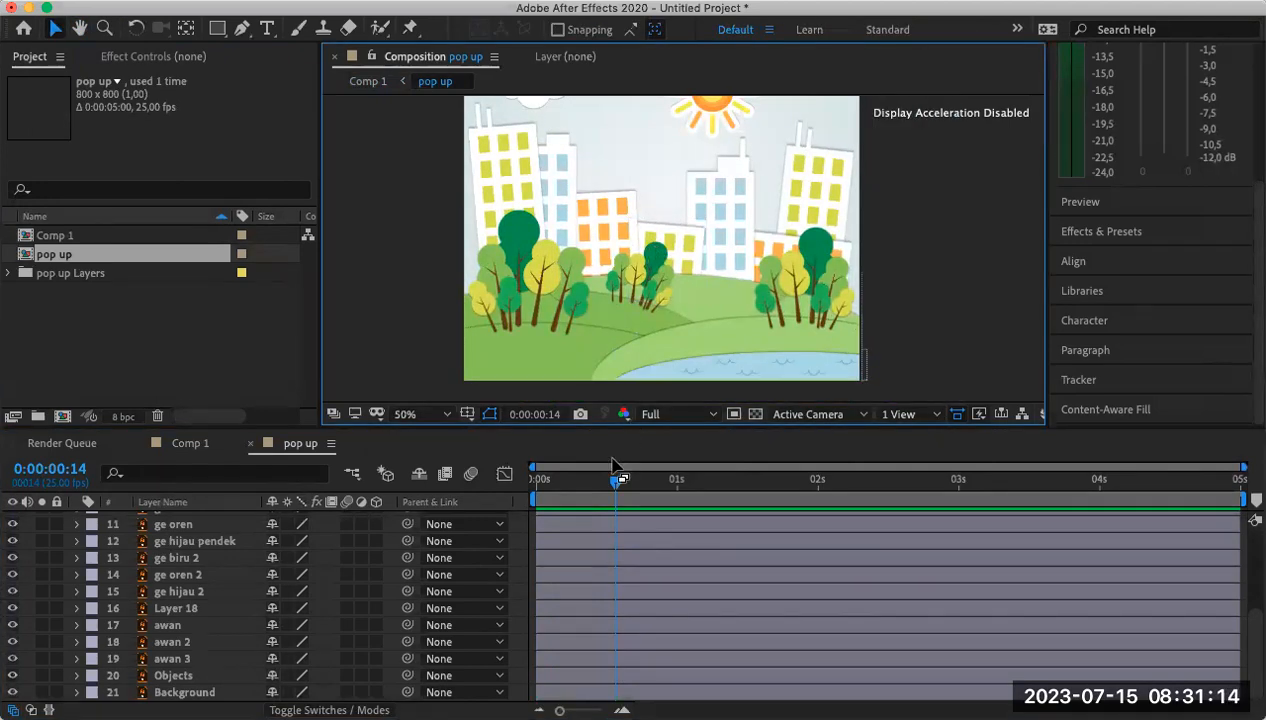
drag(615, 479, 540, 484)
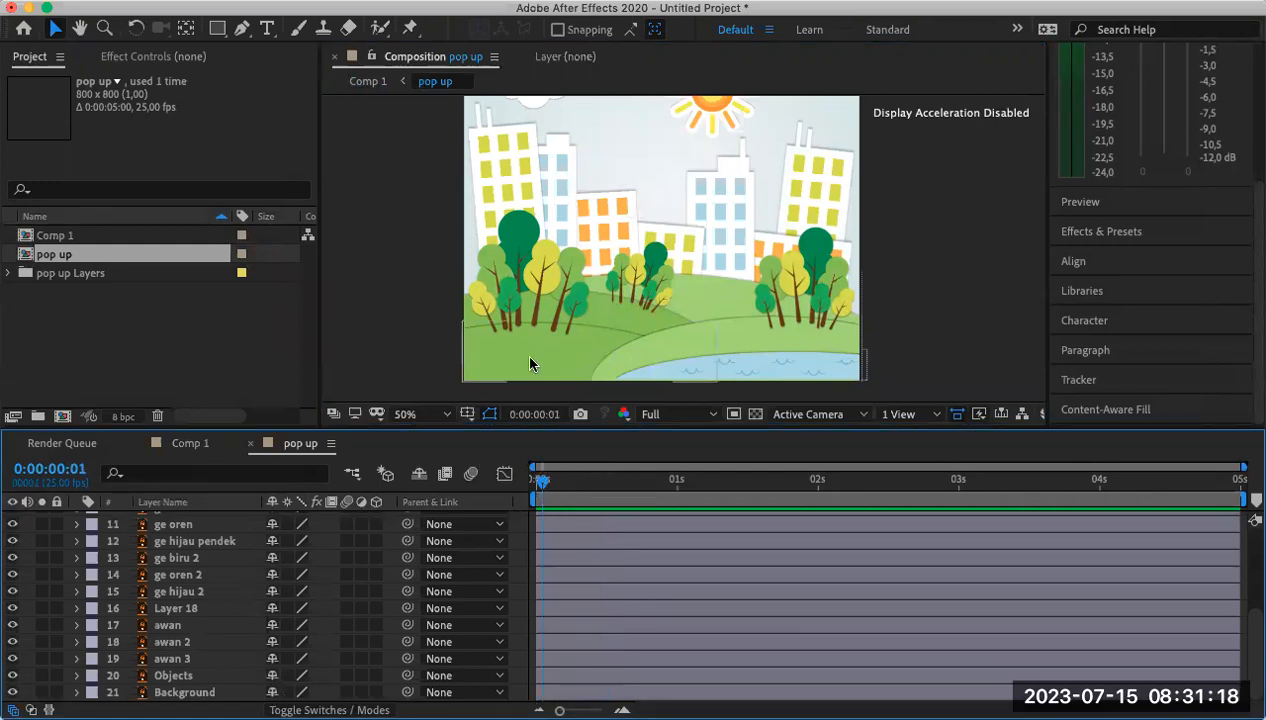
click(520, 273)
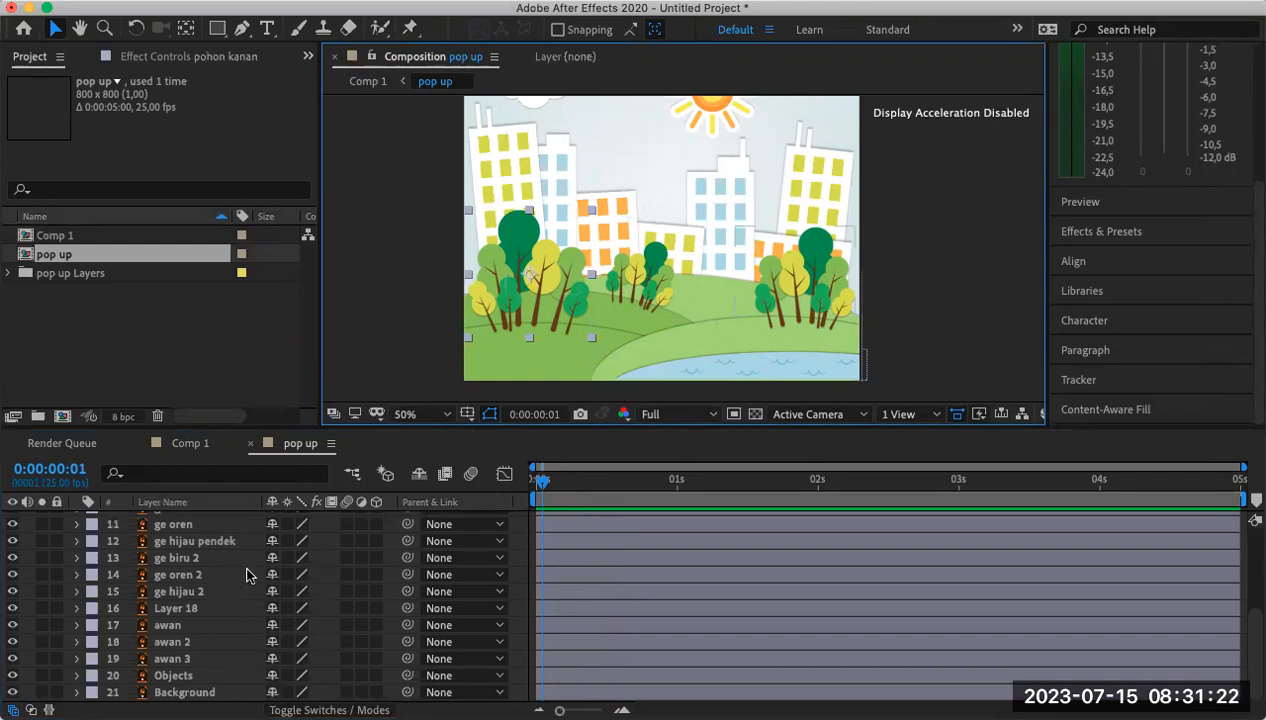
scroll(160, 625, up, 5)
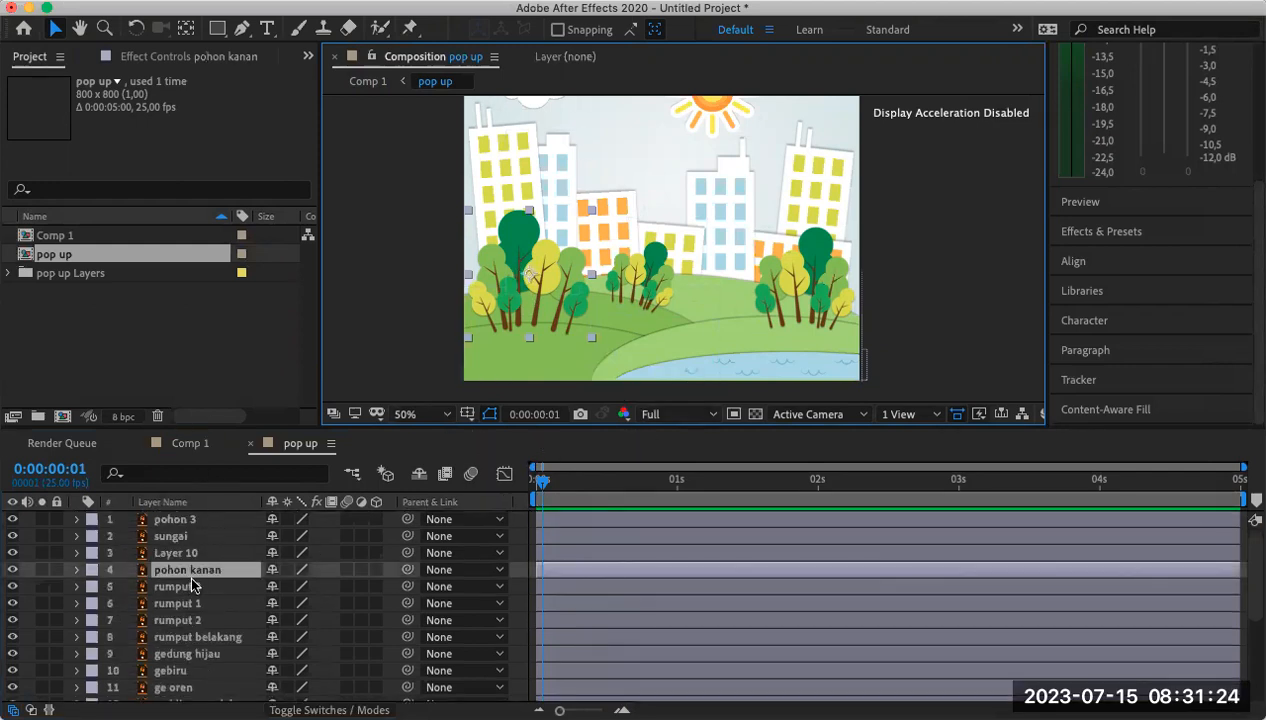
click(203, 570)
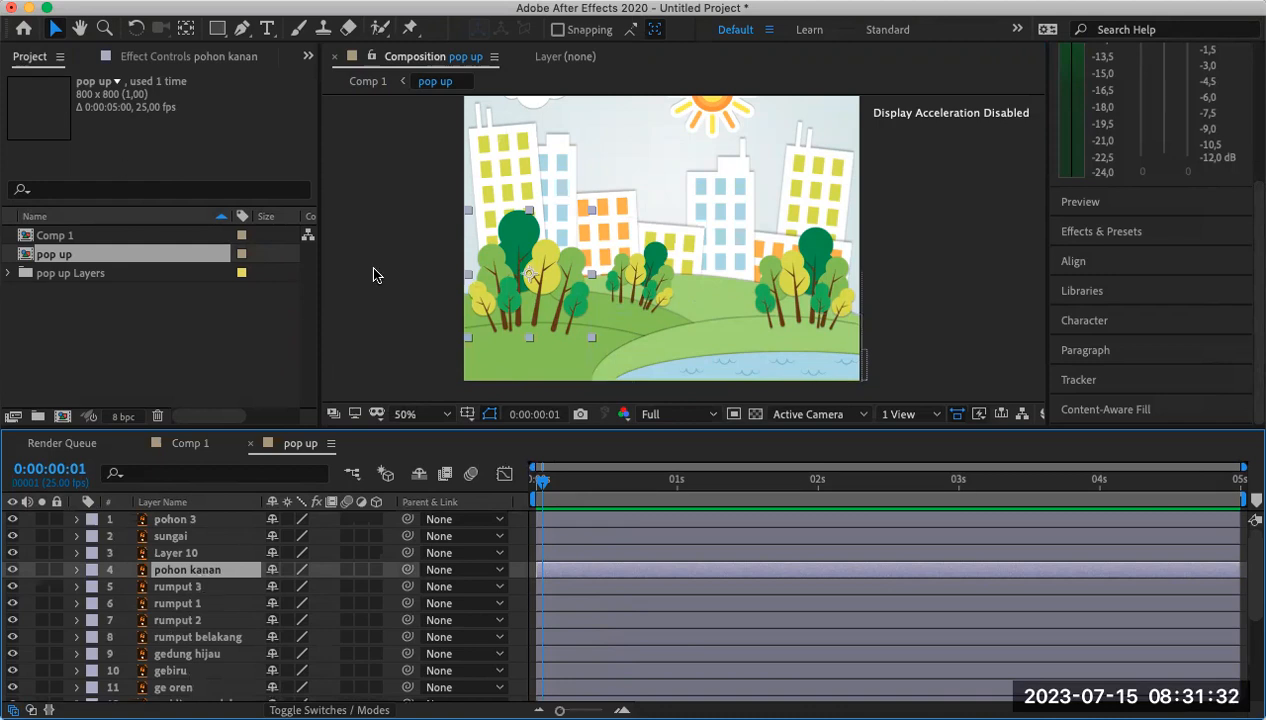
click(185, 27)
drag(528, 273, 523, 325)
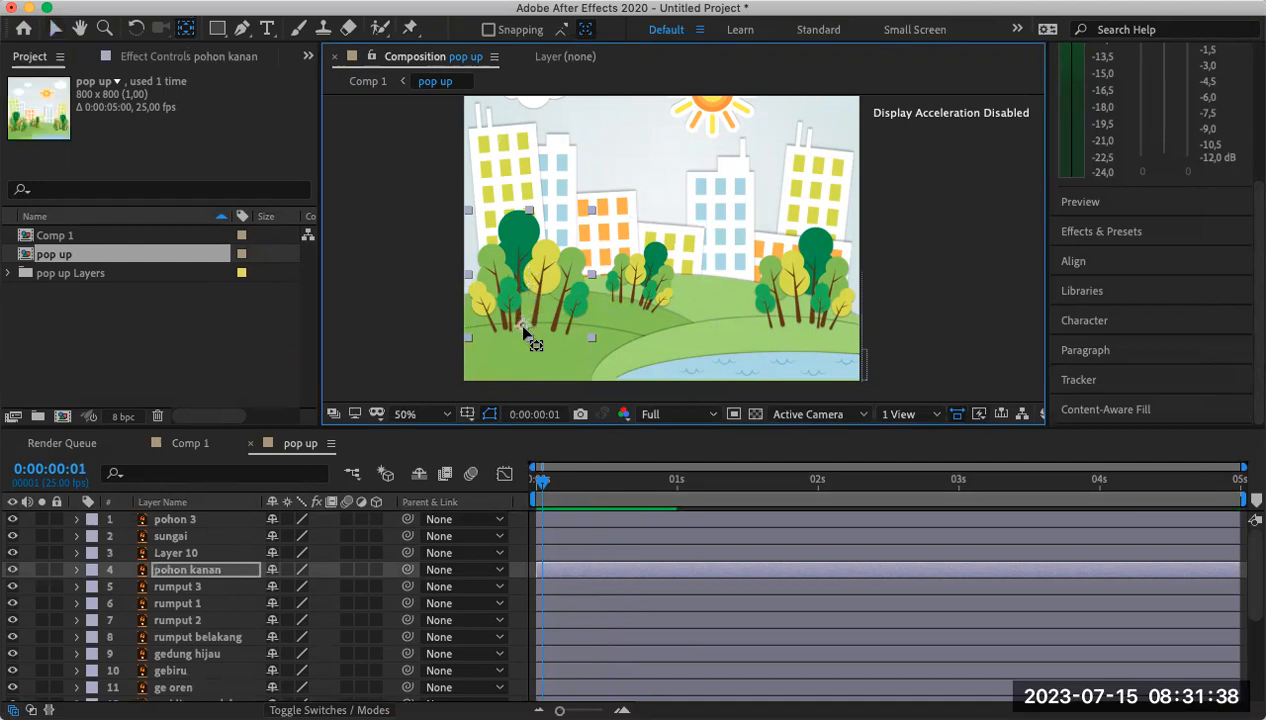
Show the pohon kanan layer's Scale, search the presets for "ease" and apply the Ease and Wizz preset to the layer.
click(217, 569)
key(s)
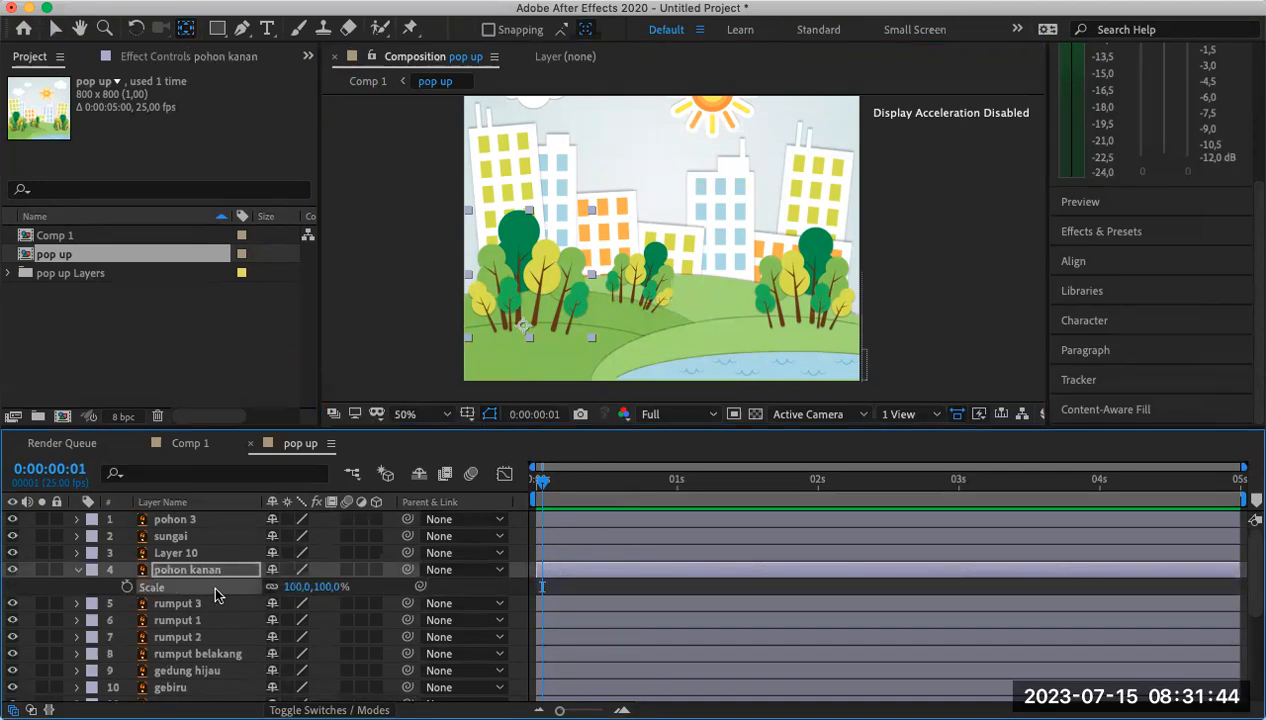
click(1095, 233)
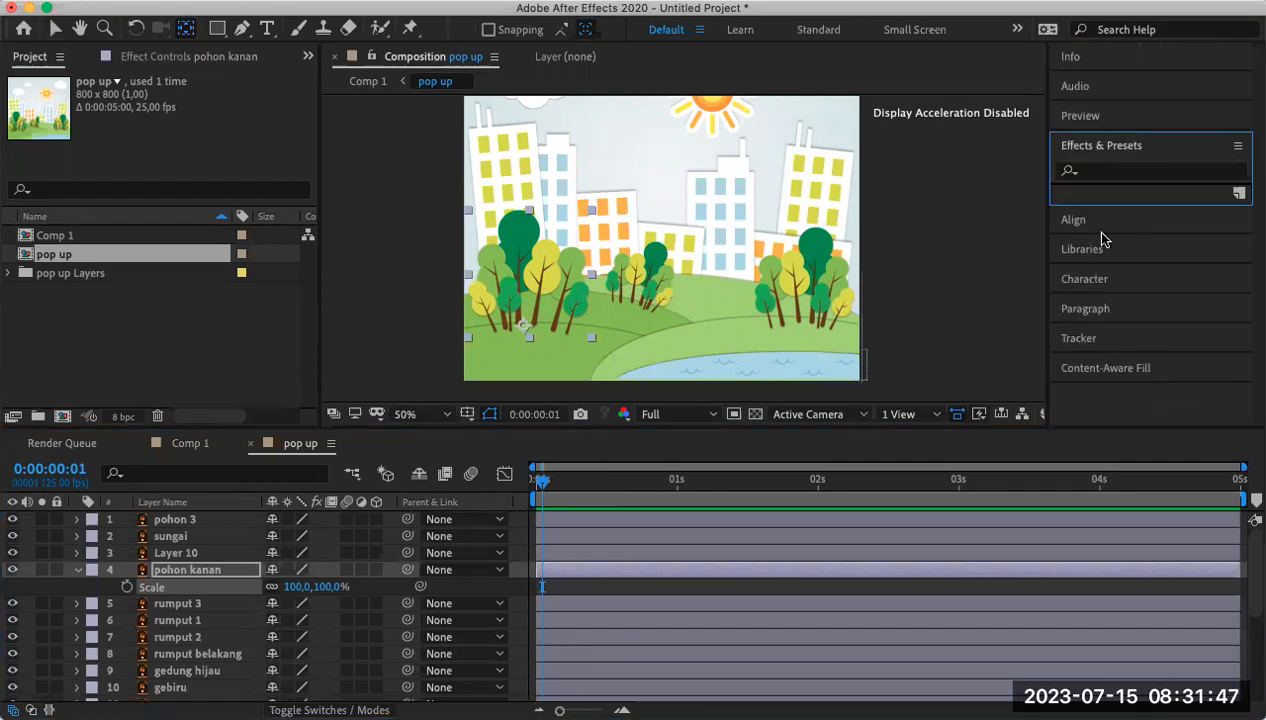
click(1098, 172)
text(ease)
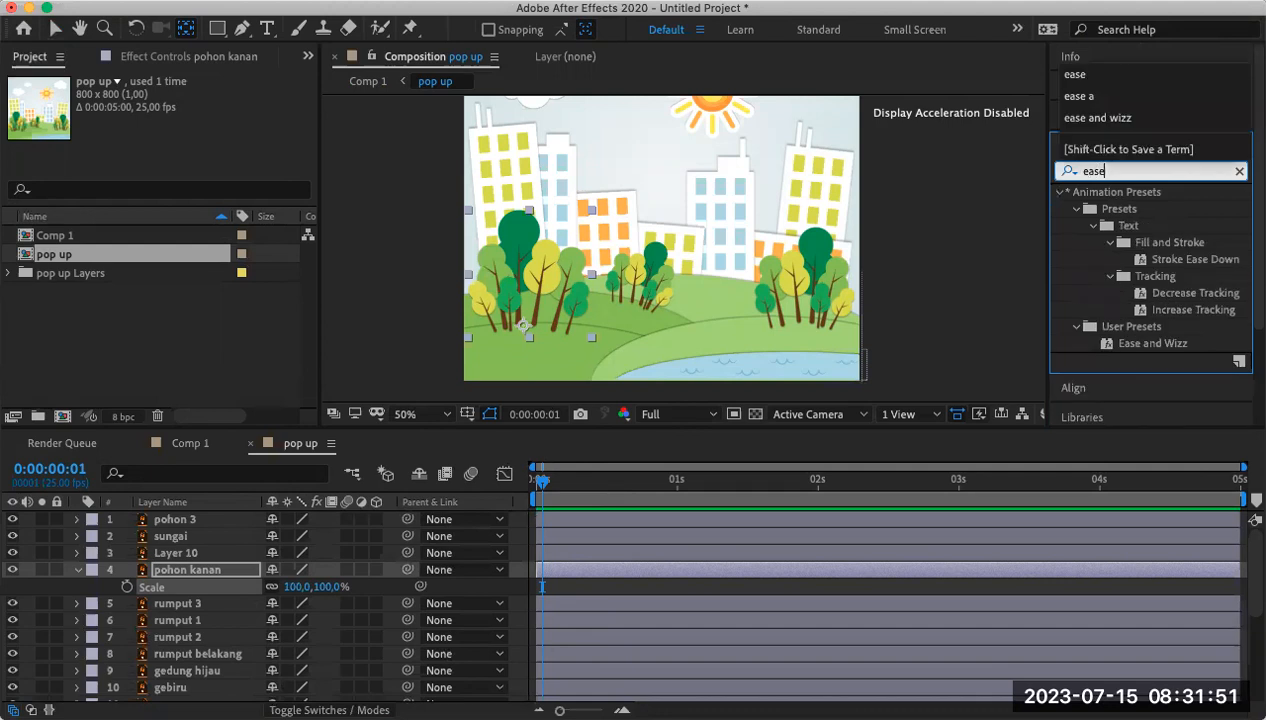
click(1173, 345)
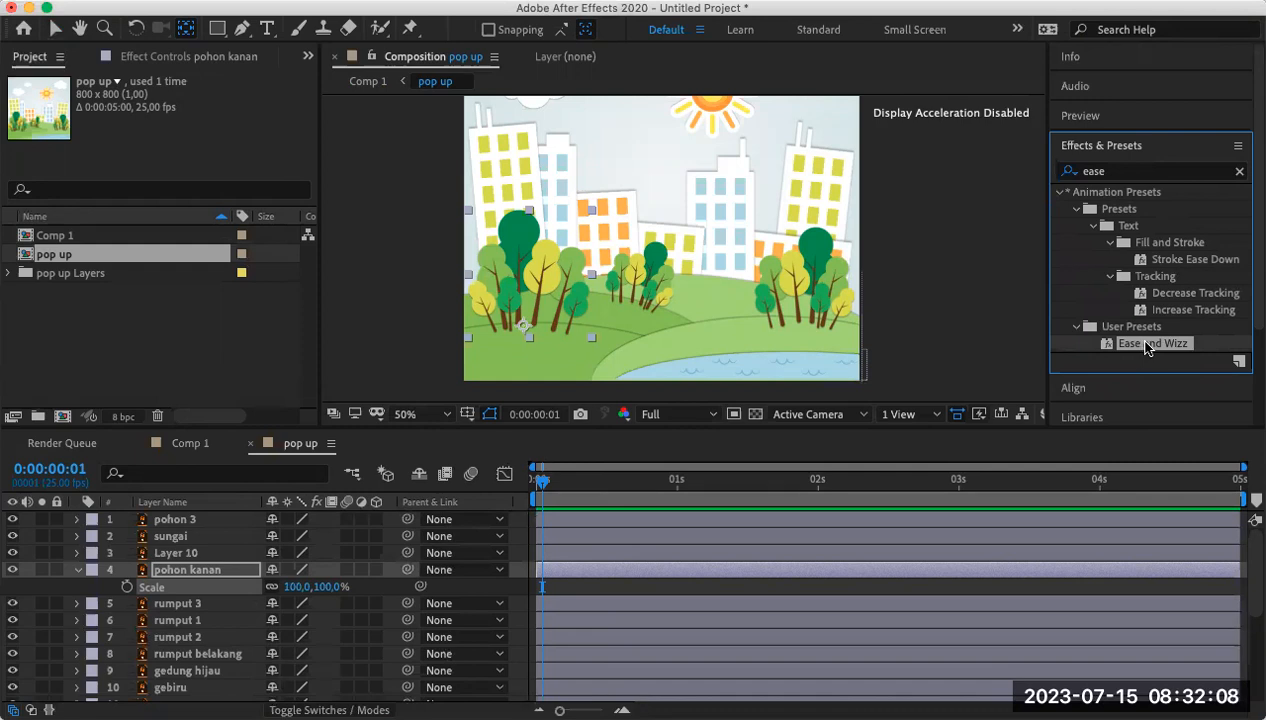
drag(1146, 346, 503, 269)
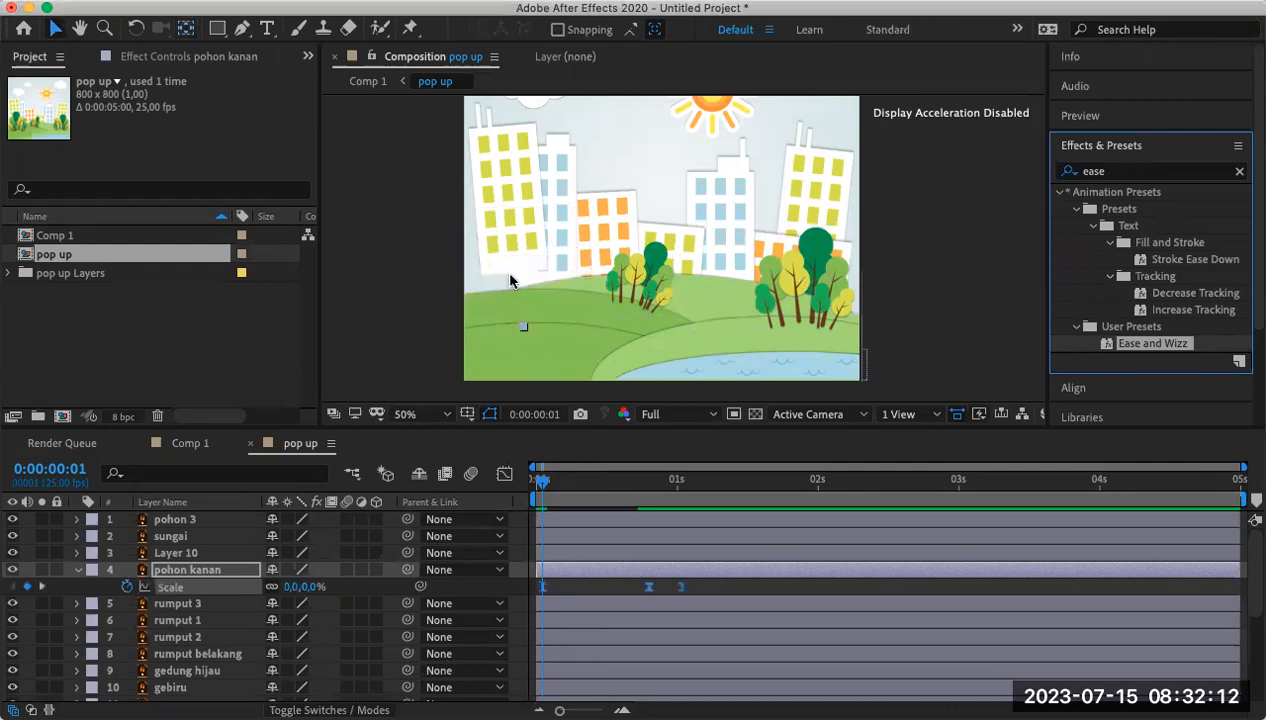
Play and scrub the first second to check the scale animation of the pohon kanan trees.
key(space)
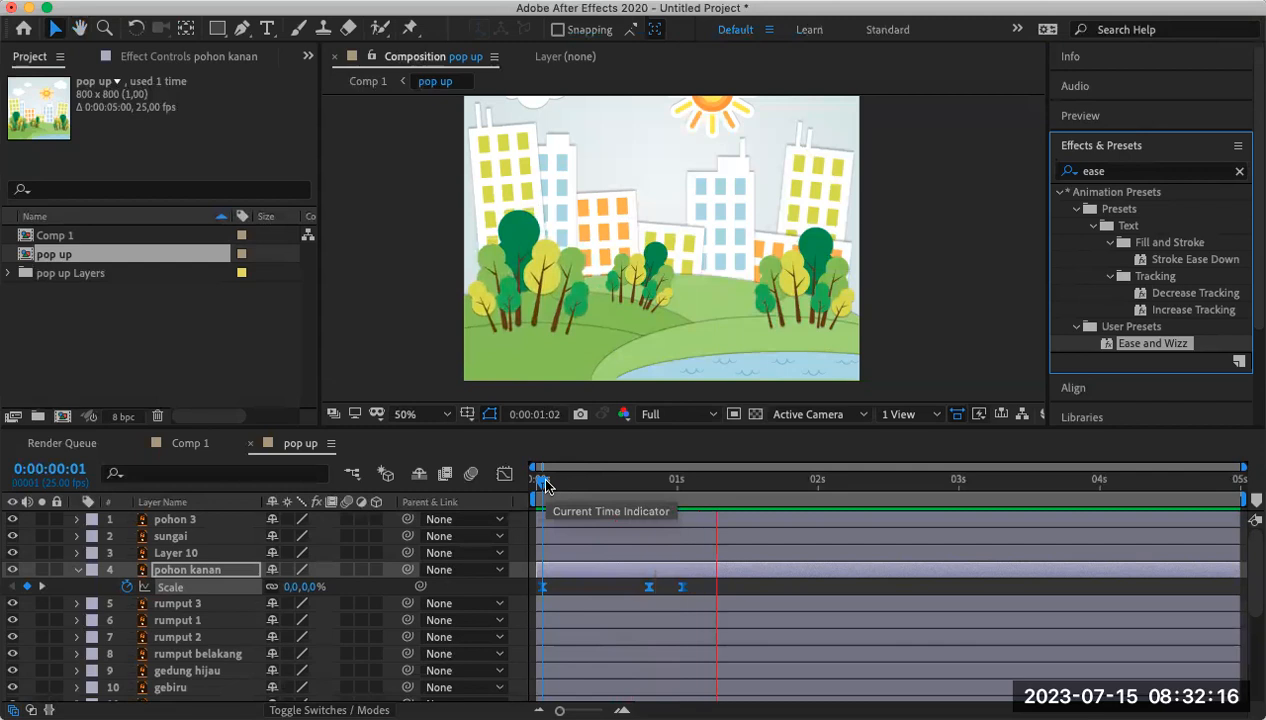
key(space)
drag(787, 479, 461, 492)
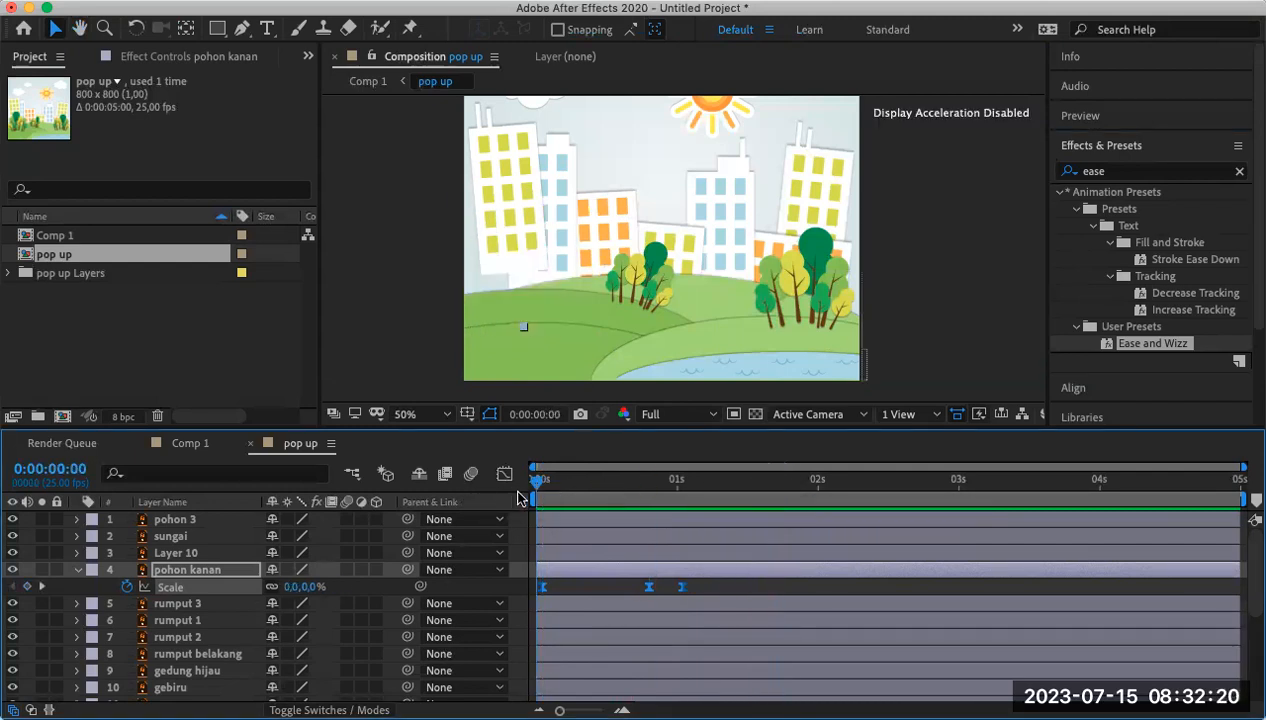
drag(581, 501, 610, 550)
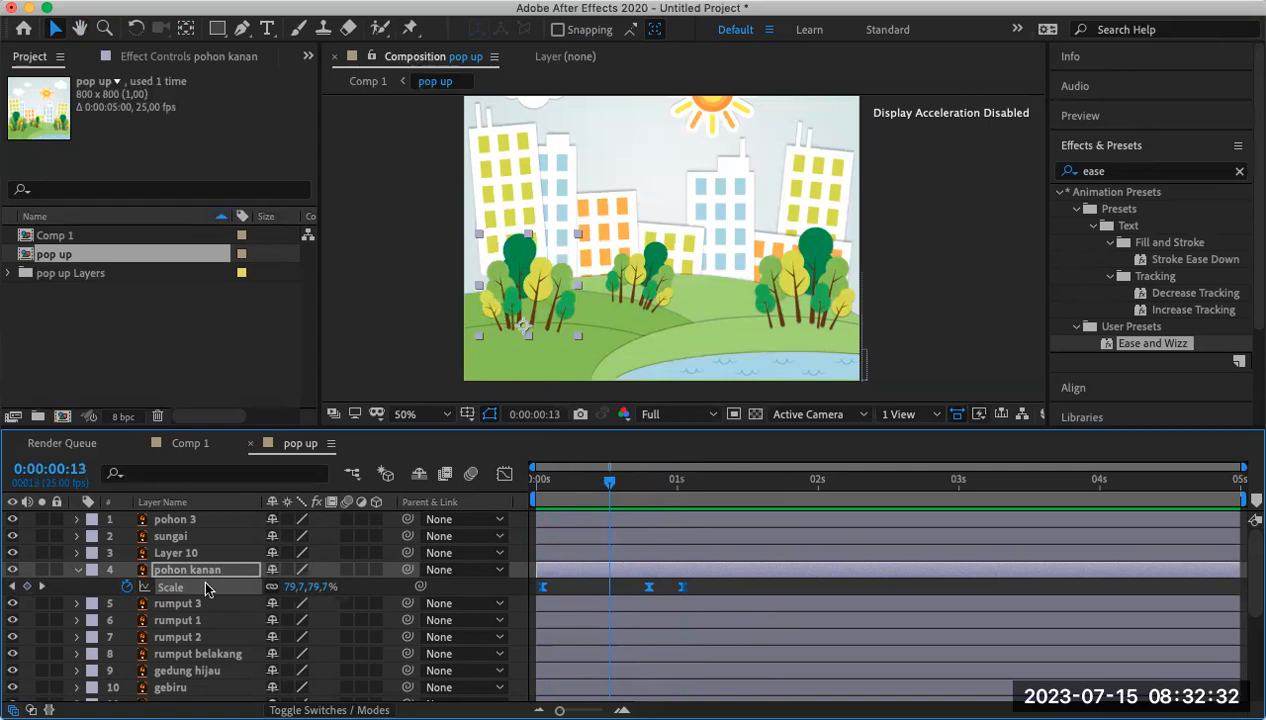
Add the expression wiggle(2,5) to the pohon kanan layer's Position and preview it from the start of the composition.
key(p)
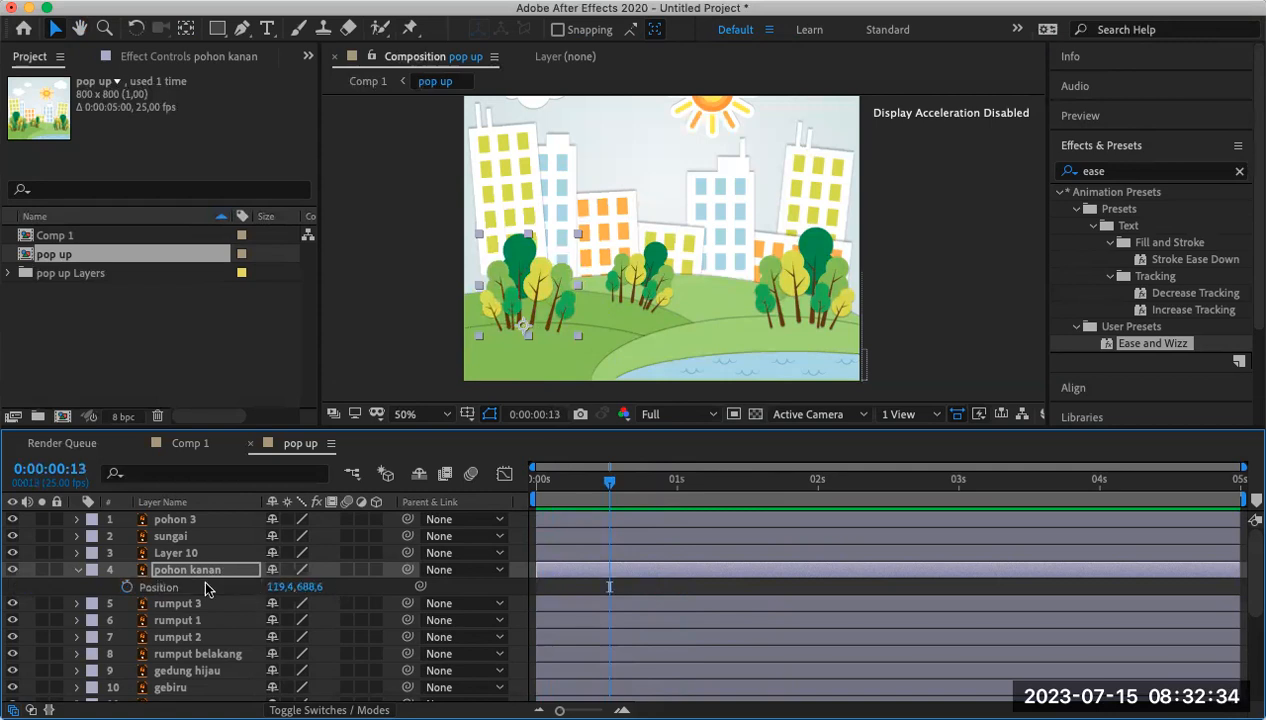
mouse_move(609, 481)
mouse_down()
mouse_move(527, 476)
mouse_move(615, 489)
mouse_up()
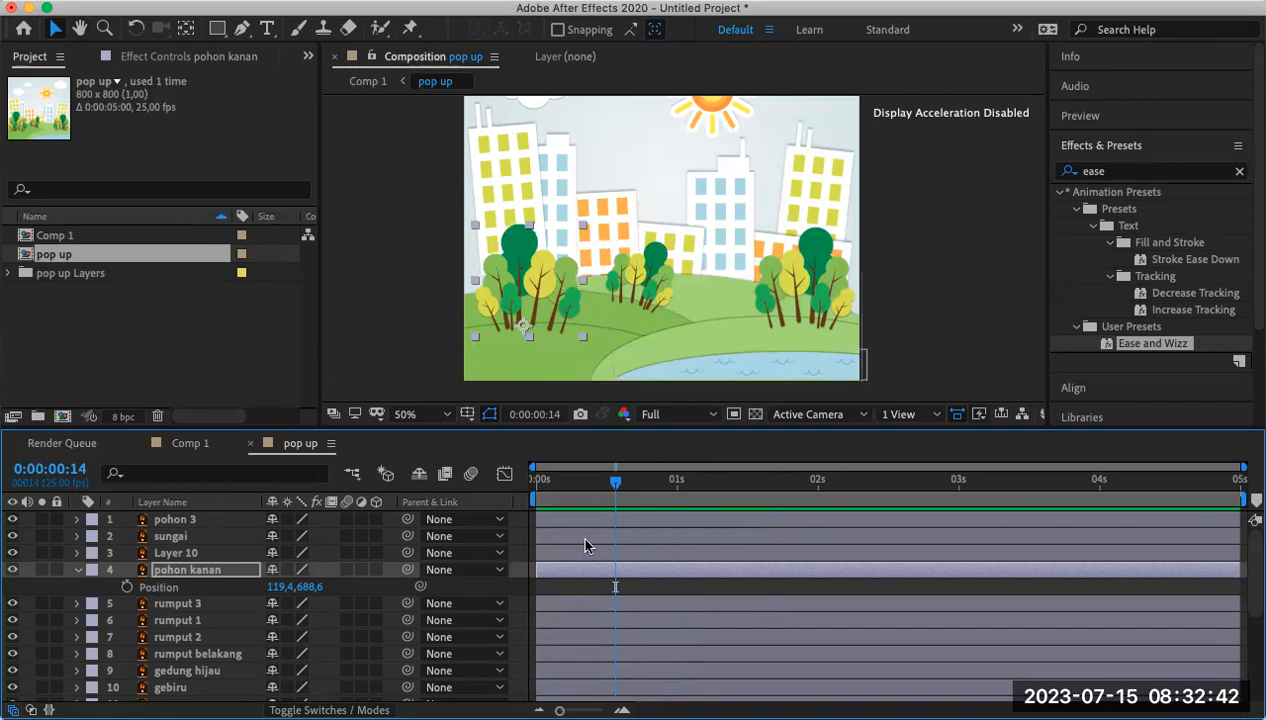
alt+click(126, 590)
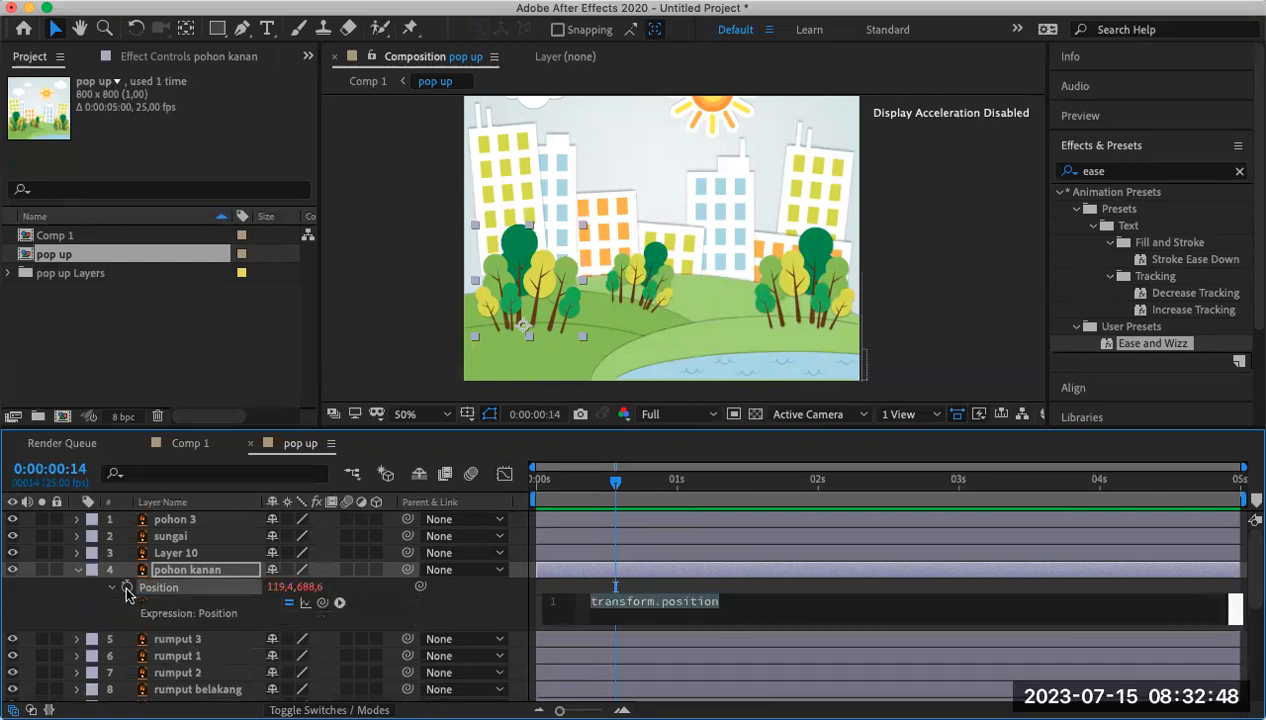
text(w)
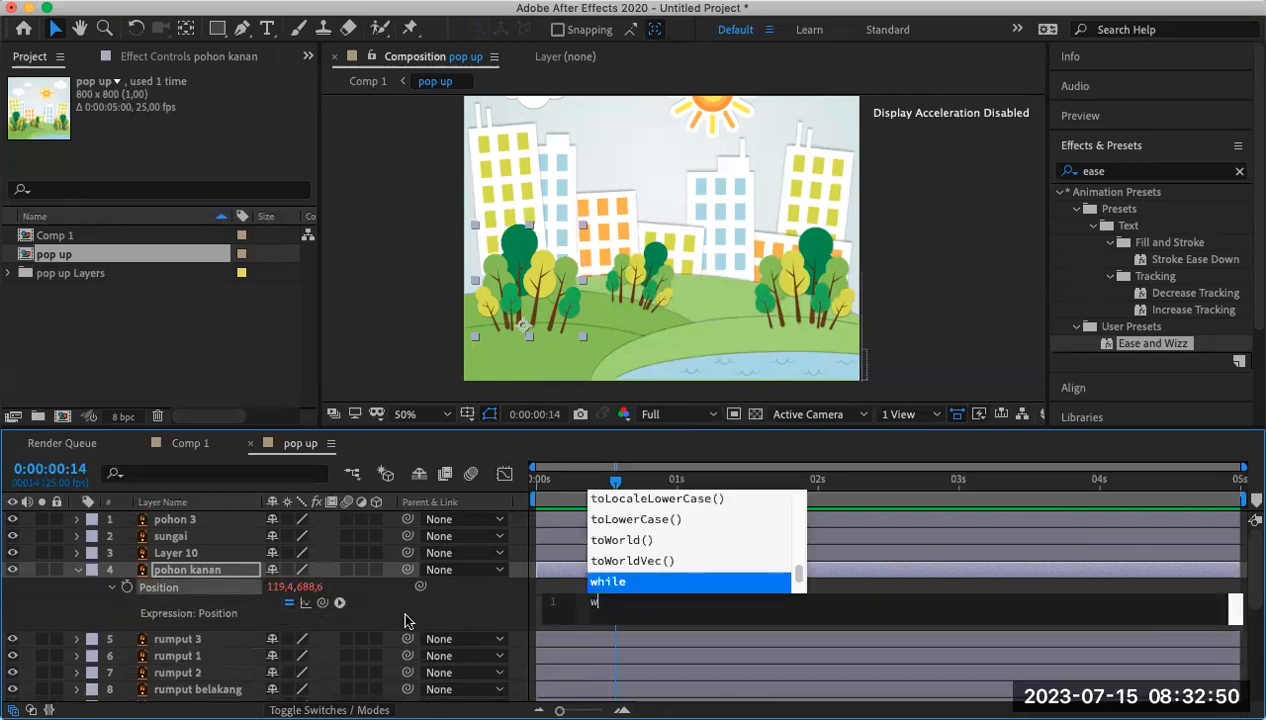
text(ig)
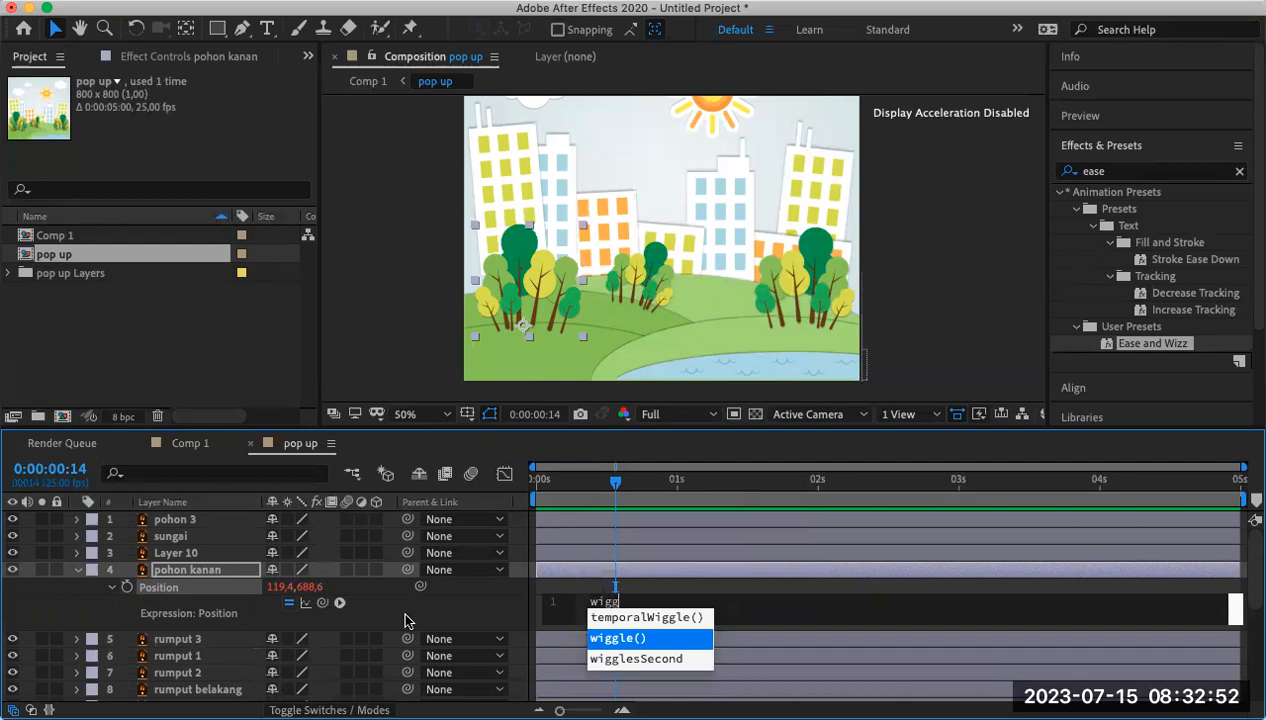
text(g)
key(Return)
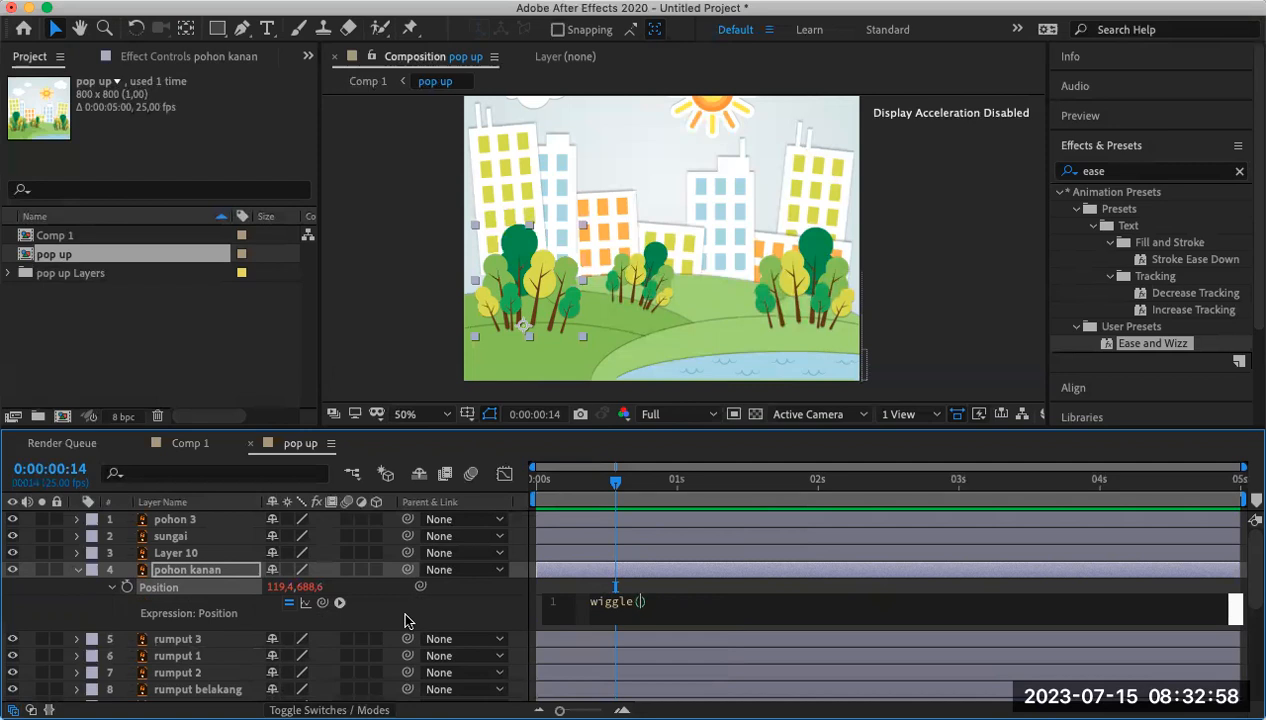
text(2,5)
drag(616, 484, 510, 490)
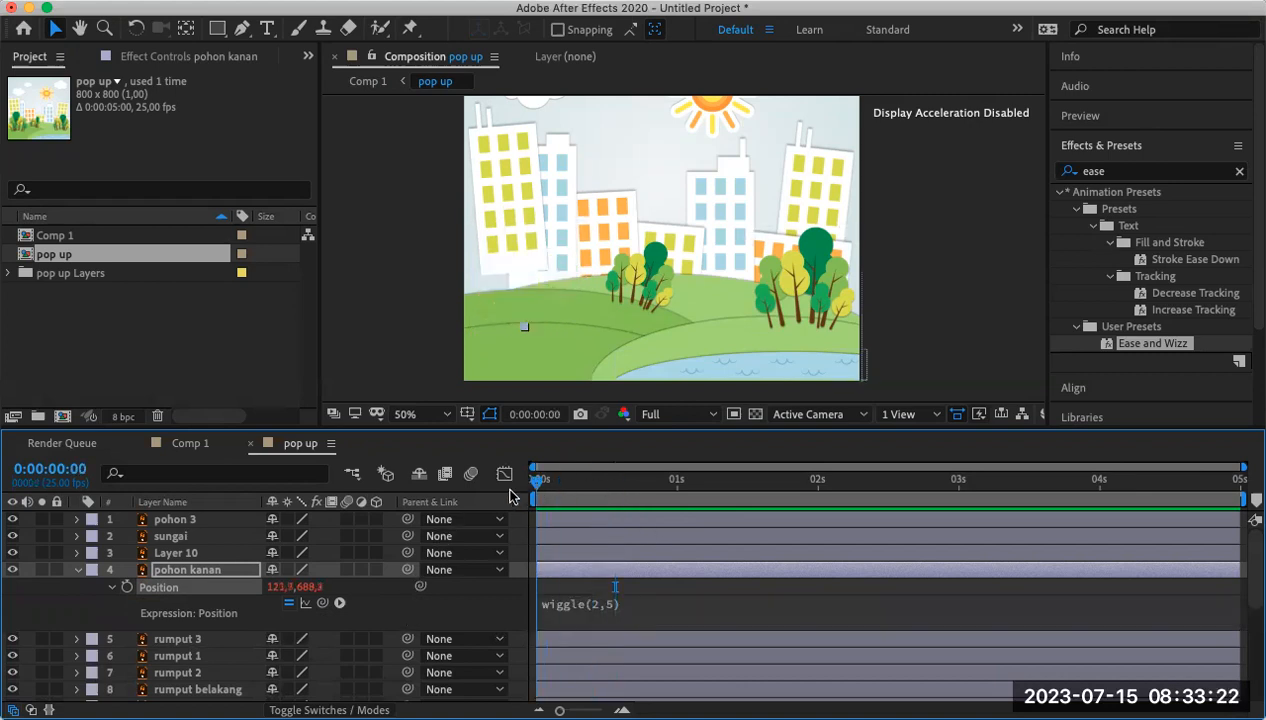
key(space)
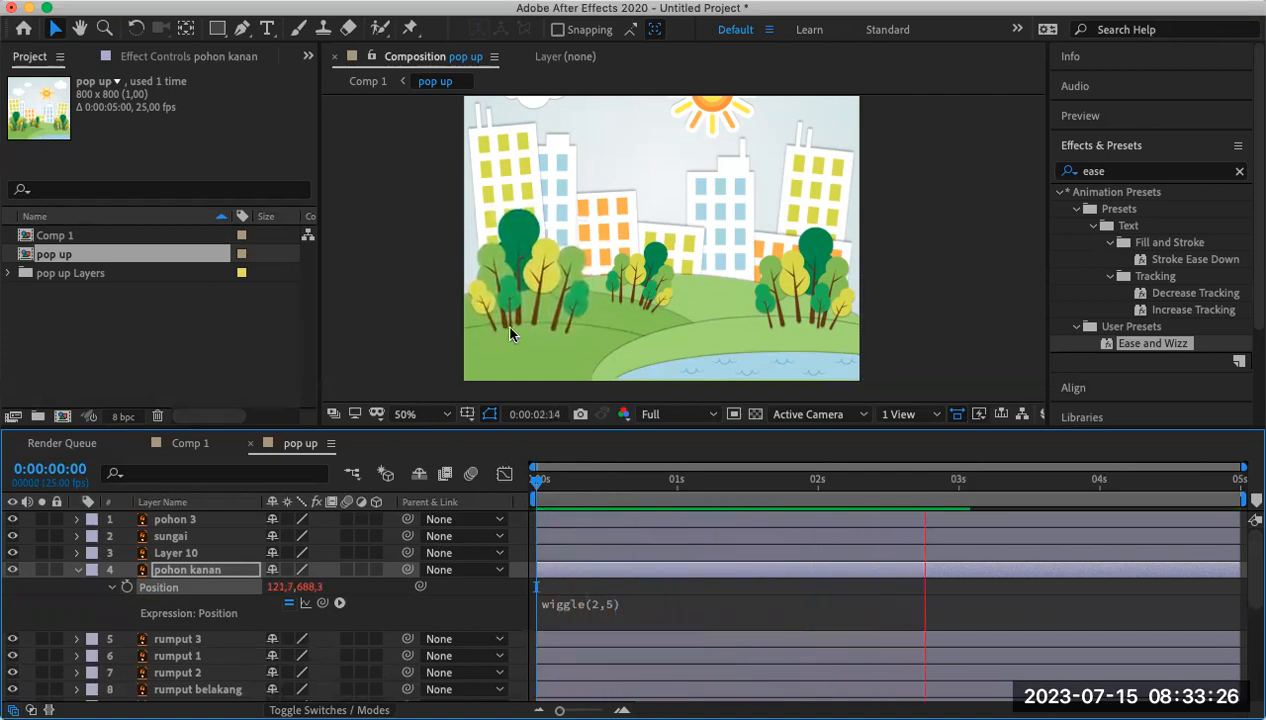
Change the pohon kanan Position expression to wiggle(2,50) and preview the movement from the start.
click(997, 485)
drag(993, 490, 596, 535)
click(605, 592)
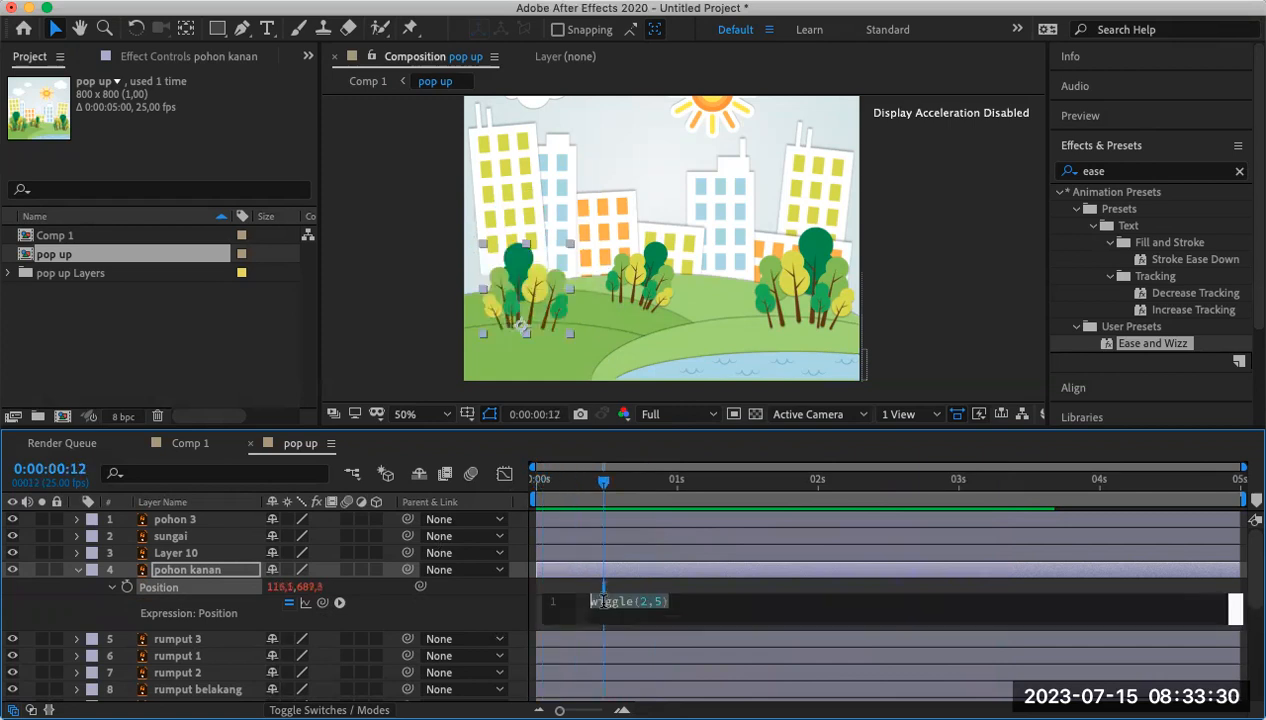
click(660, 601)
text(0)
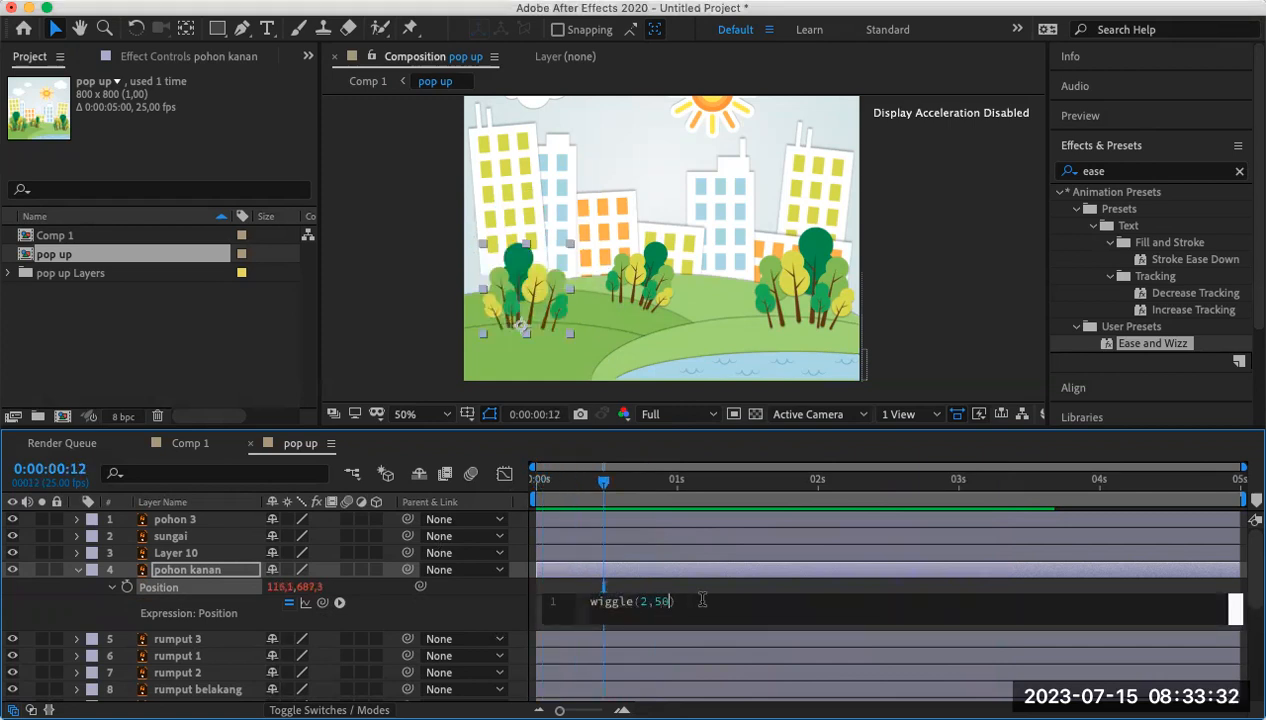
key(KP_Enter)
drag(551, 474, 510, 484)
key(space)
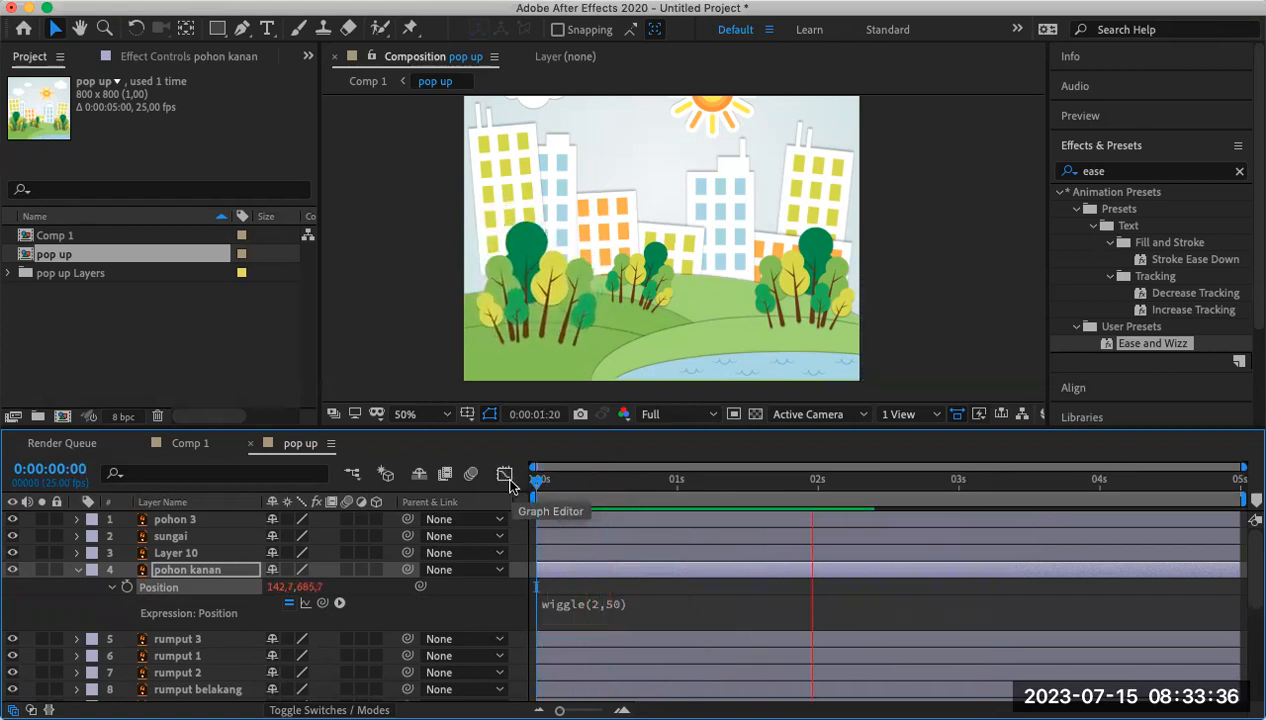
key(space)
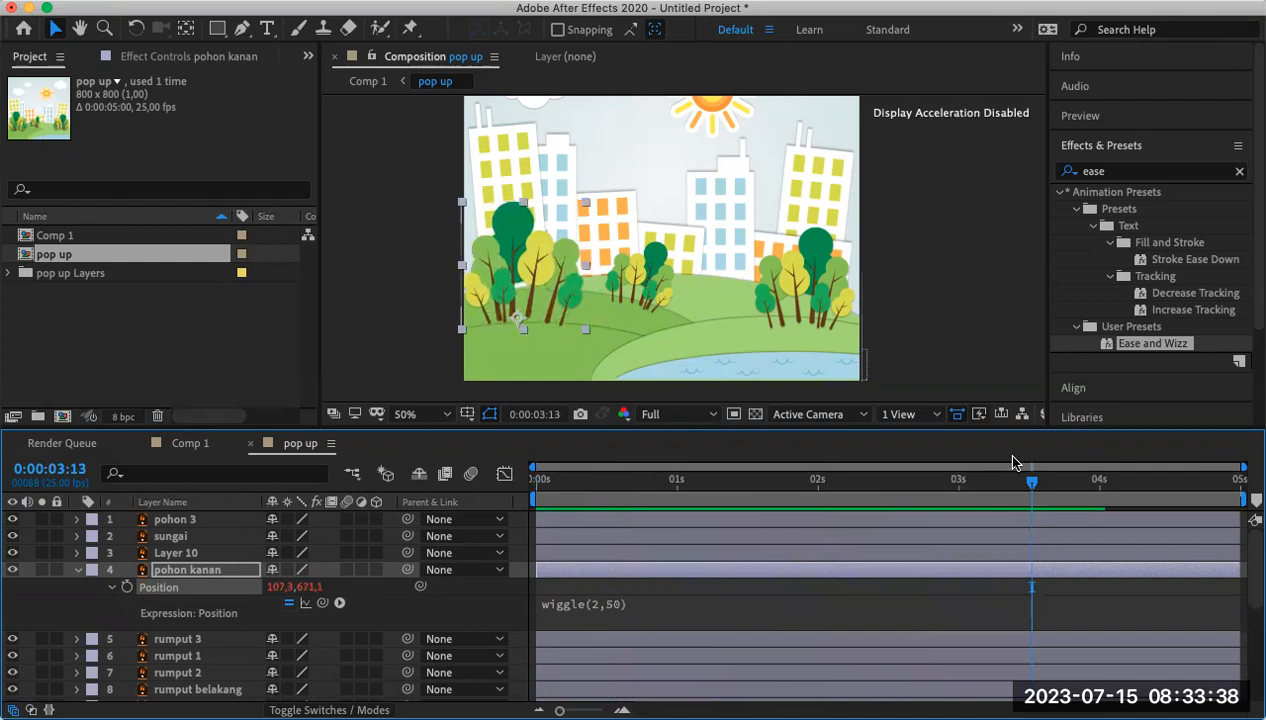
Change the pohon kanan Position expression to wiggle(50,50) and preview the movement from the start.
drag(1033, 485, 603, 495)
click(603, 602)
click(680, 599)
text(5)
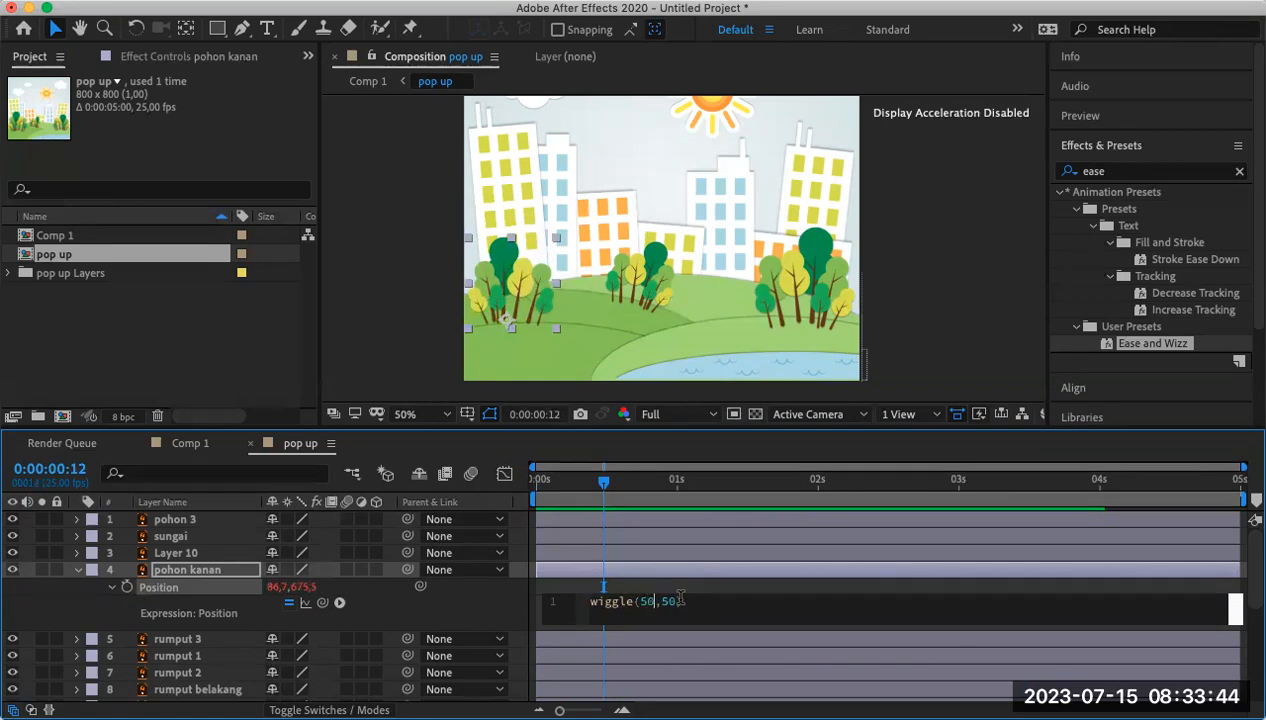
text(0)
drag(607, 487, 511, 480)
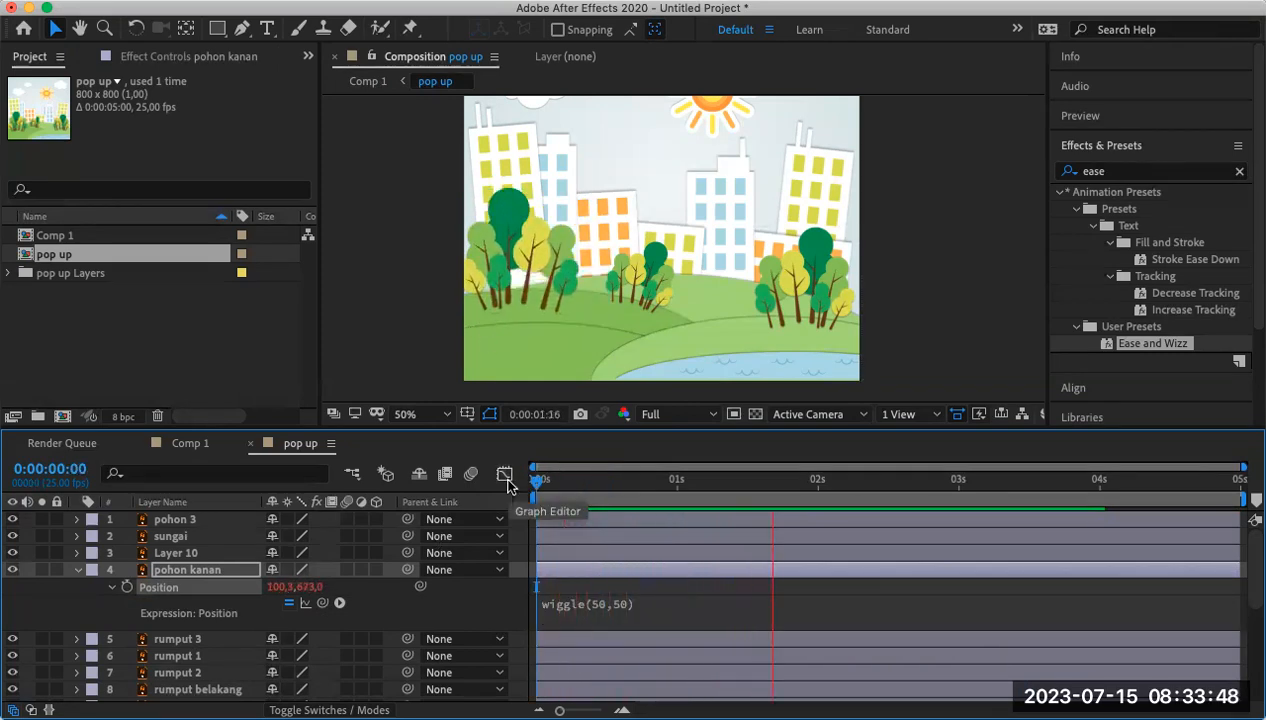
key(space)
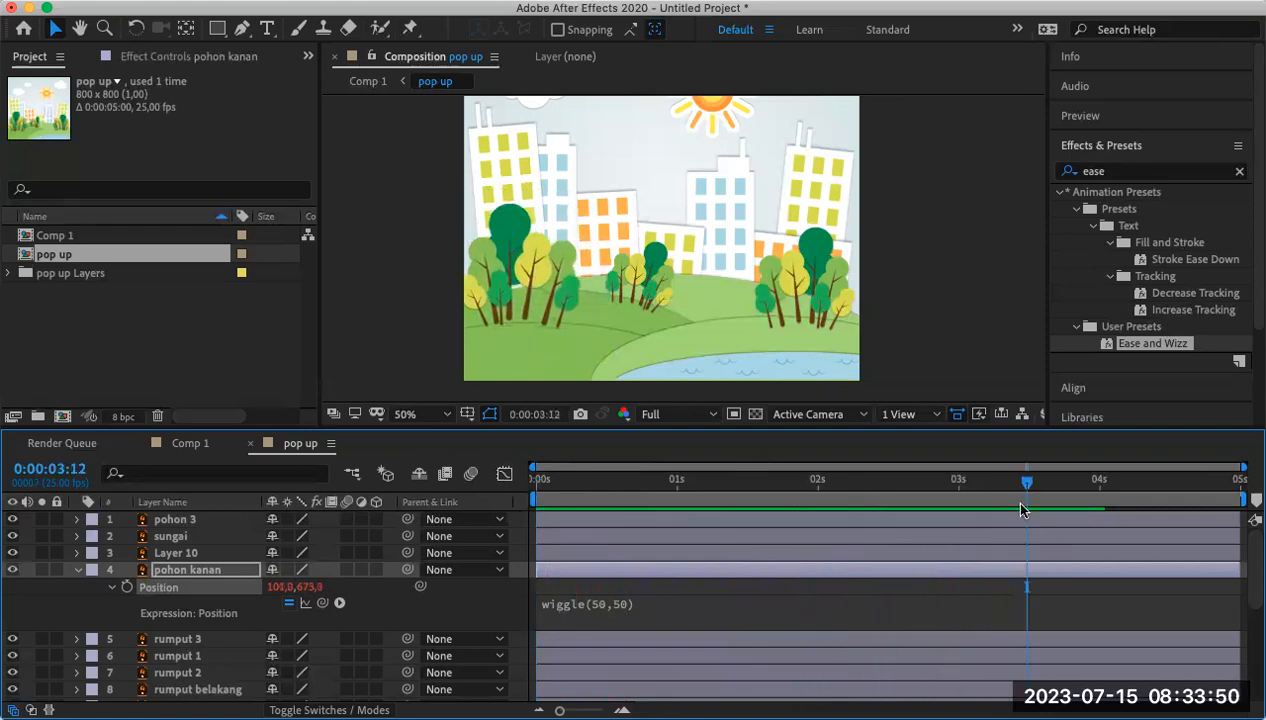
Set the pohon kanan Position expression back to wiggle(2,5) and preview the animation from the start.
drag(585, 488, 615, 490)
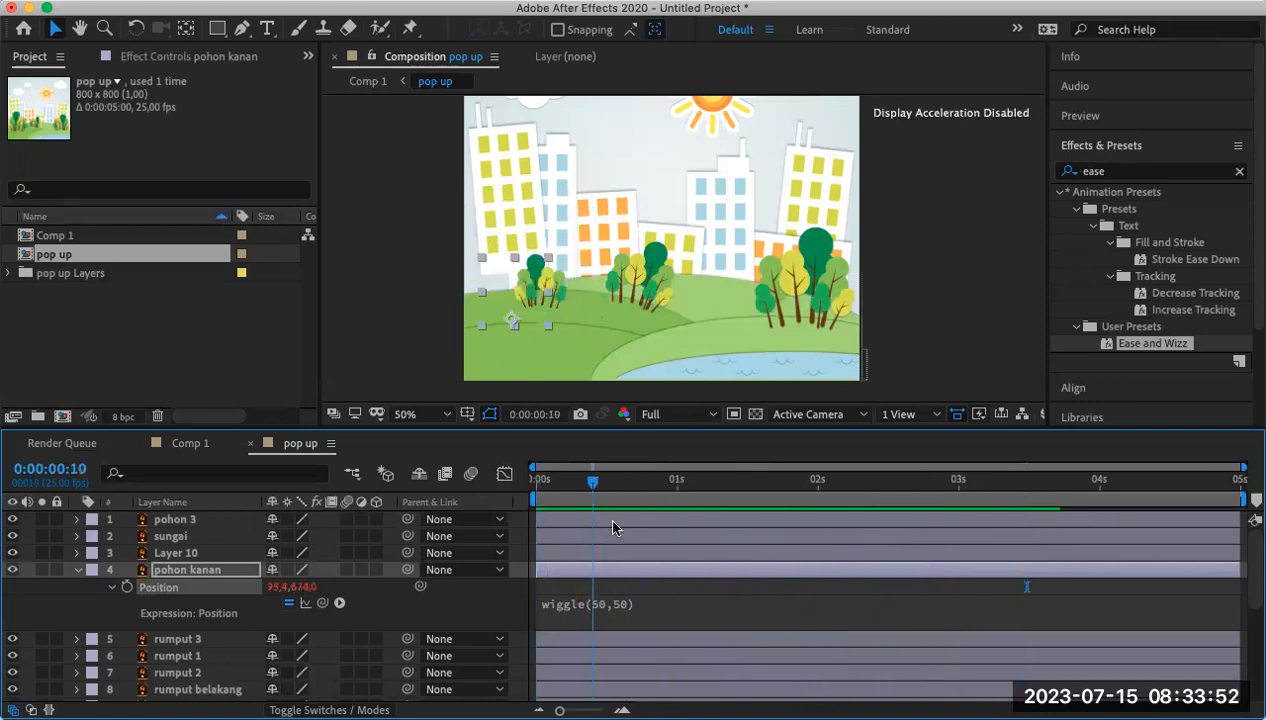
click(598, 603)
click(651, 599)
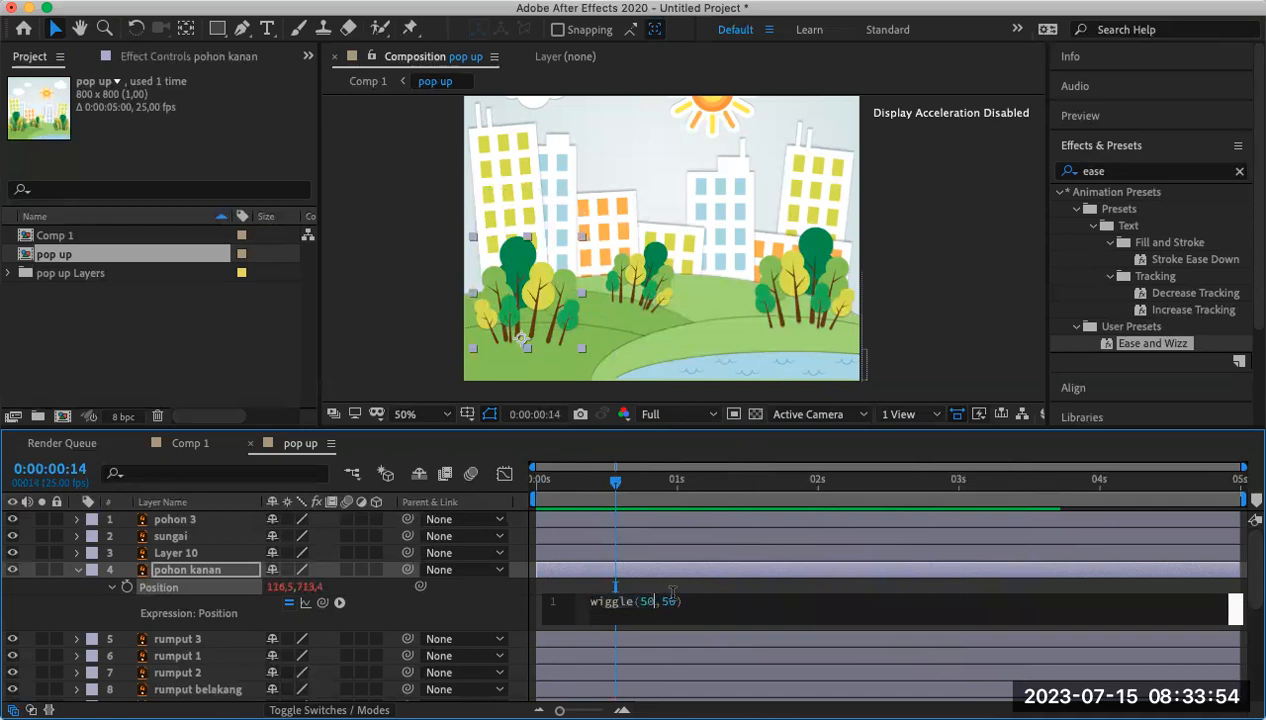
text(2)
drag(615, 482, 528, 482)
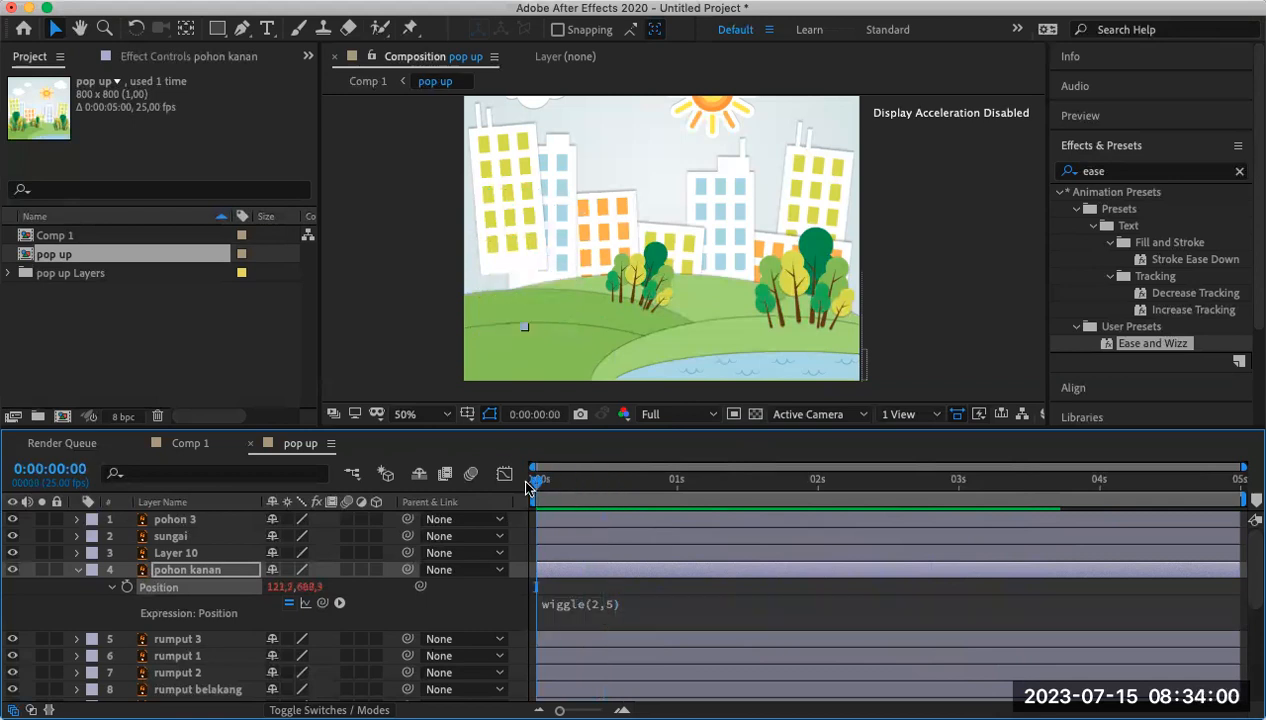
key(space)
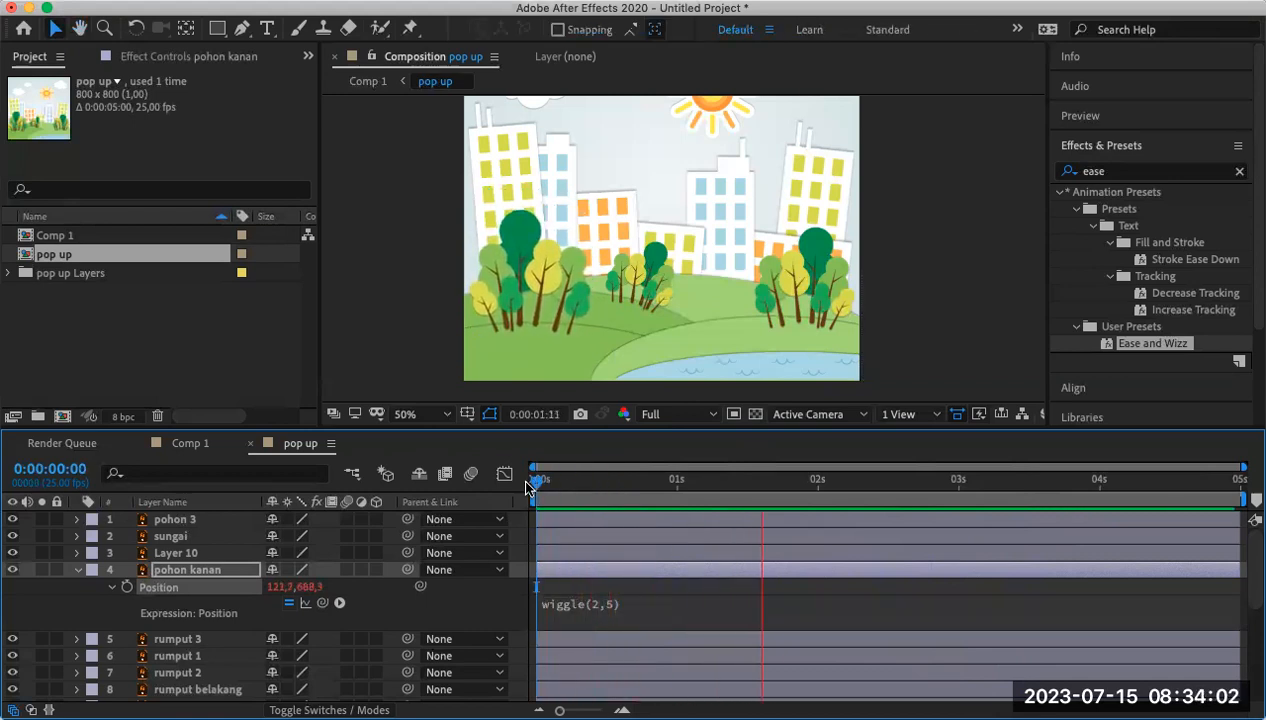
At 0:00:00:20, lower Layer 10's anchor point to its trunk bases, paste pohon kanan's Scale keyframes onto it and preview from the start.
drag(829, 488, 639, 531)
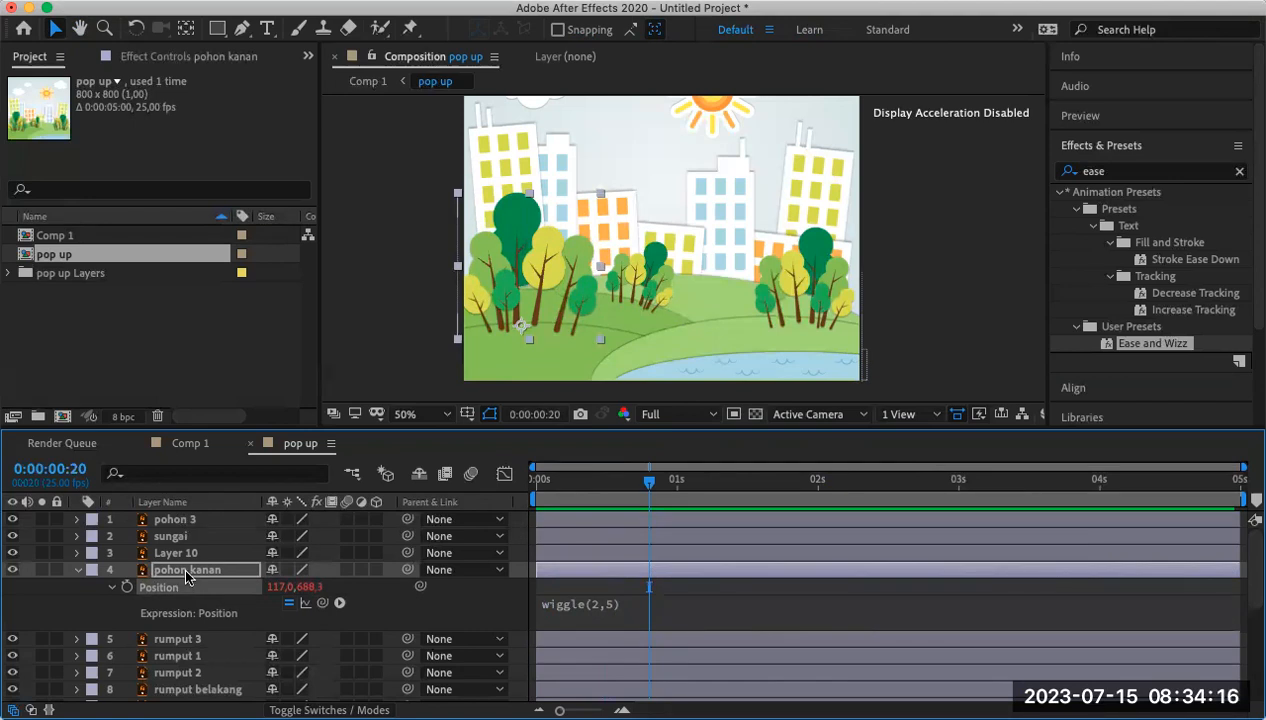
key(s)
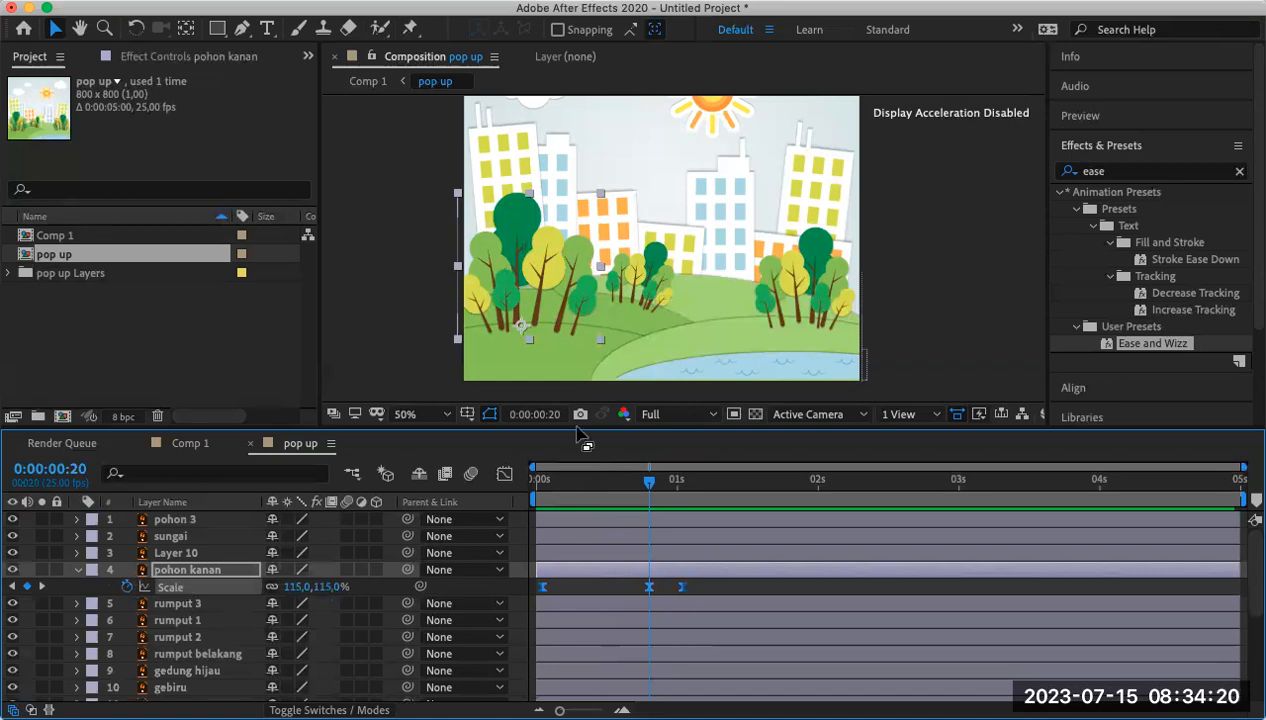
click(658, 278)
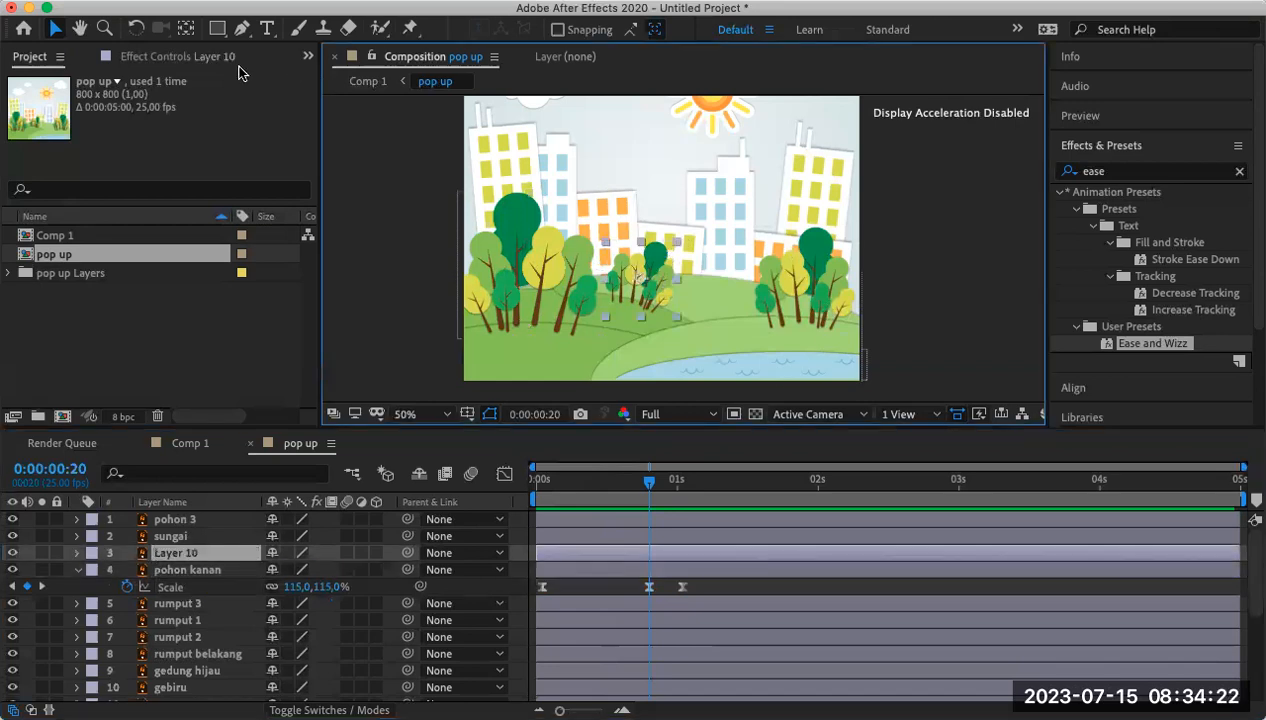
click(185, 28)
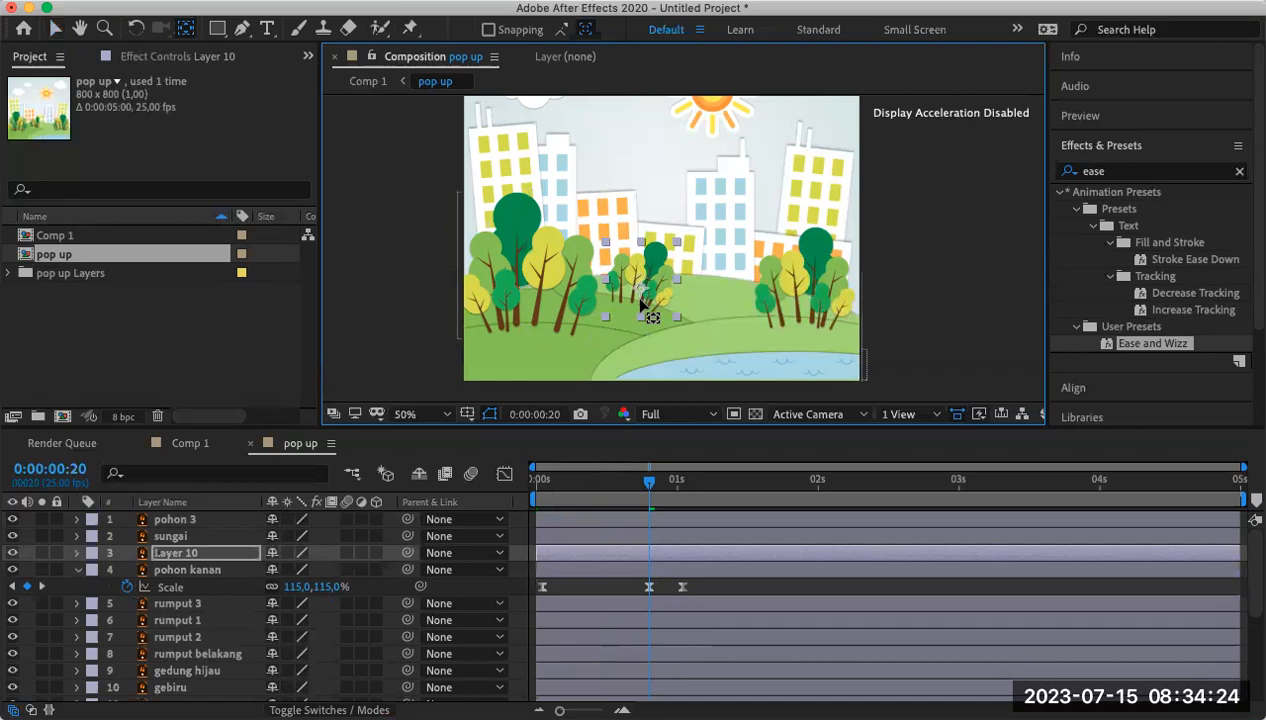
drag(648, 481, 515, 495)
key(space)
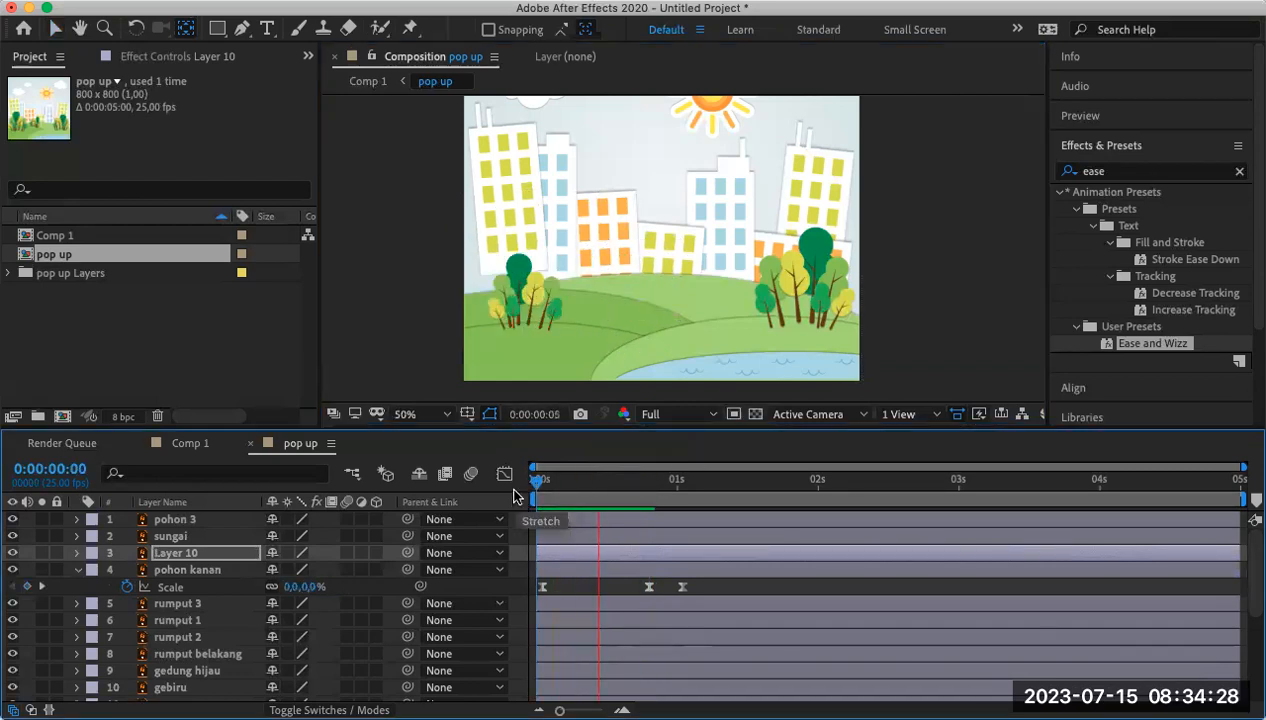
key(space)
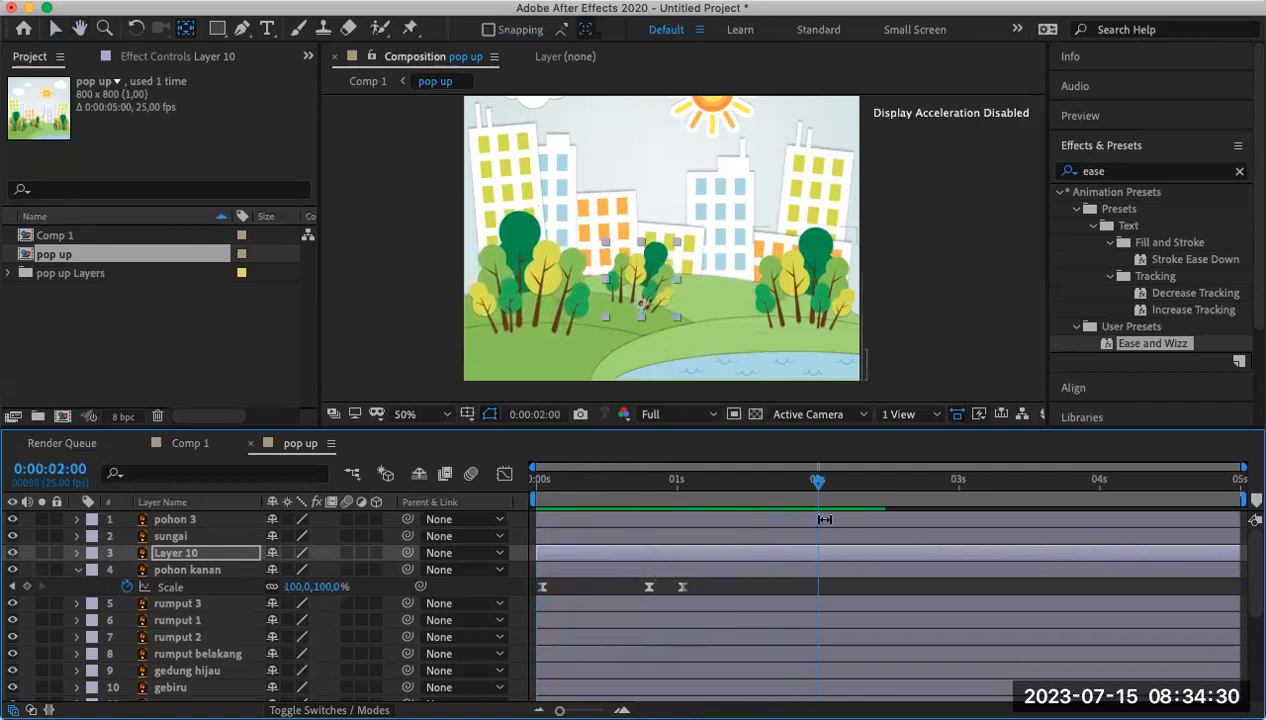
Shift pohon kanan's three Scale keyframes about 5 frames later, starting at about 0:00:00:06, and play the result.
drag(768, 485, 530, 488)
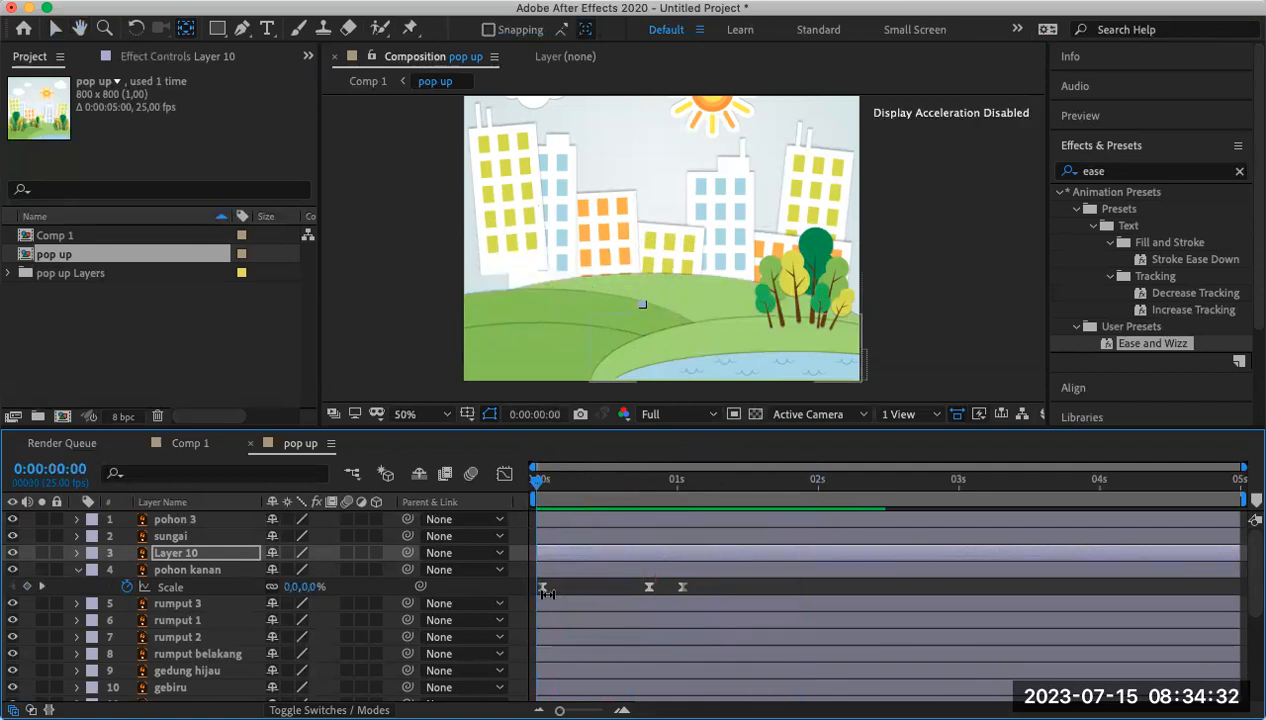
click(697, 593)
click(543, 590)
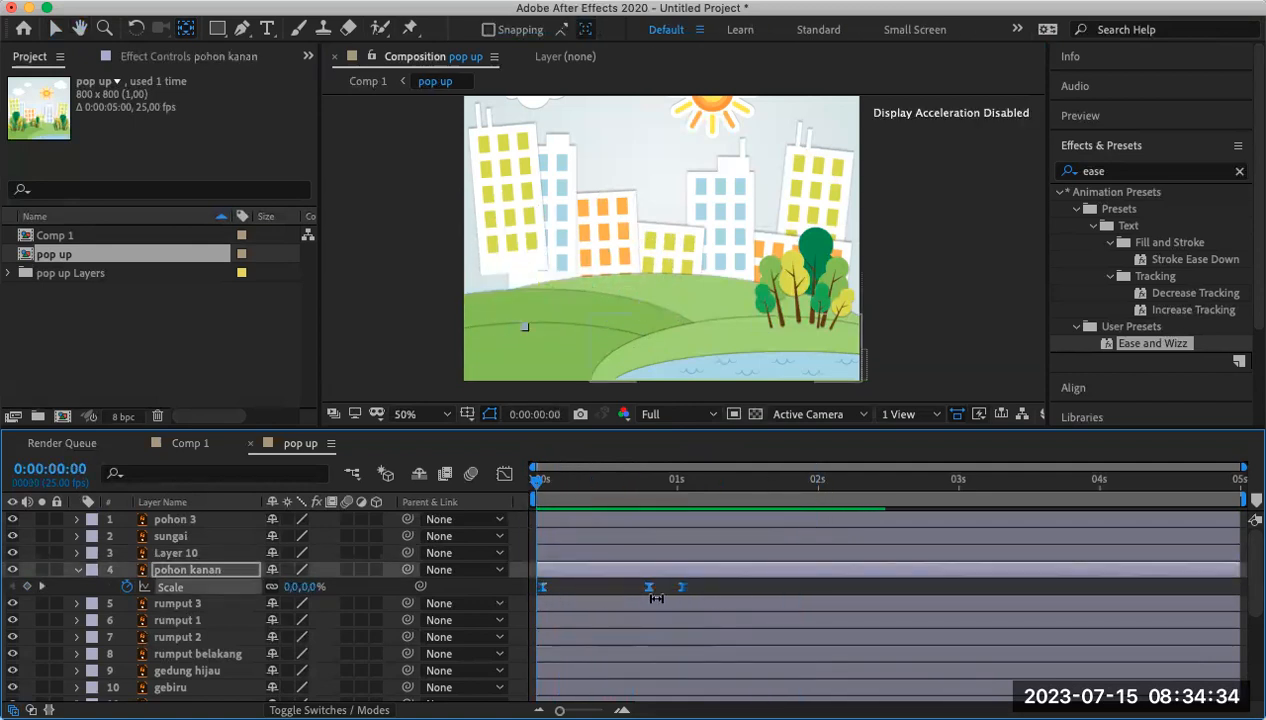
drag(543, 590, 570, 588)
key(space)
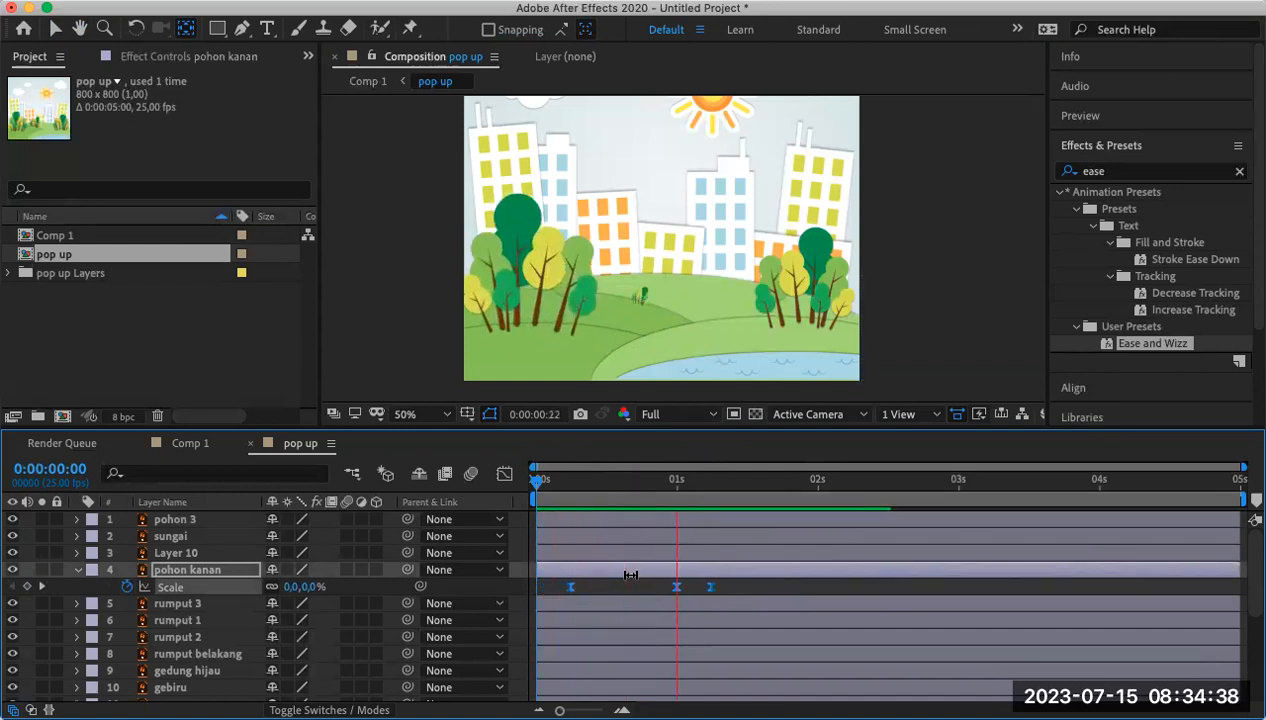
At 0:00:01:23, move the anchor point of the pohon 3 layer down to the base of its tree trunks.
drag(789, 490, 806, 487)
click(797, 268)
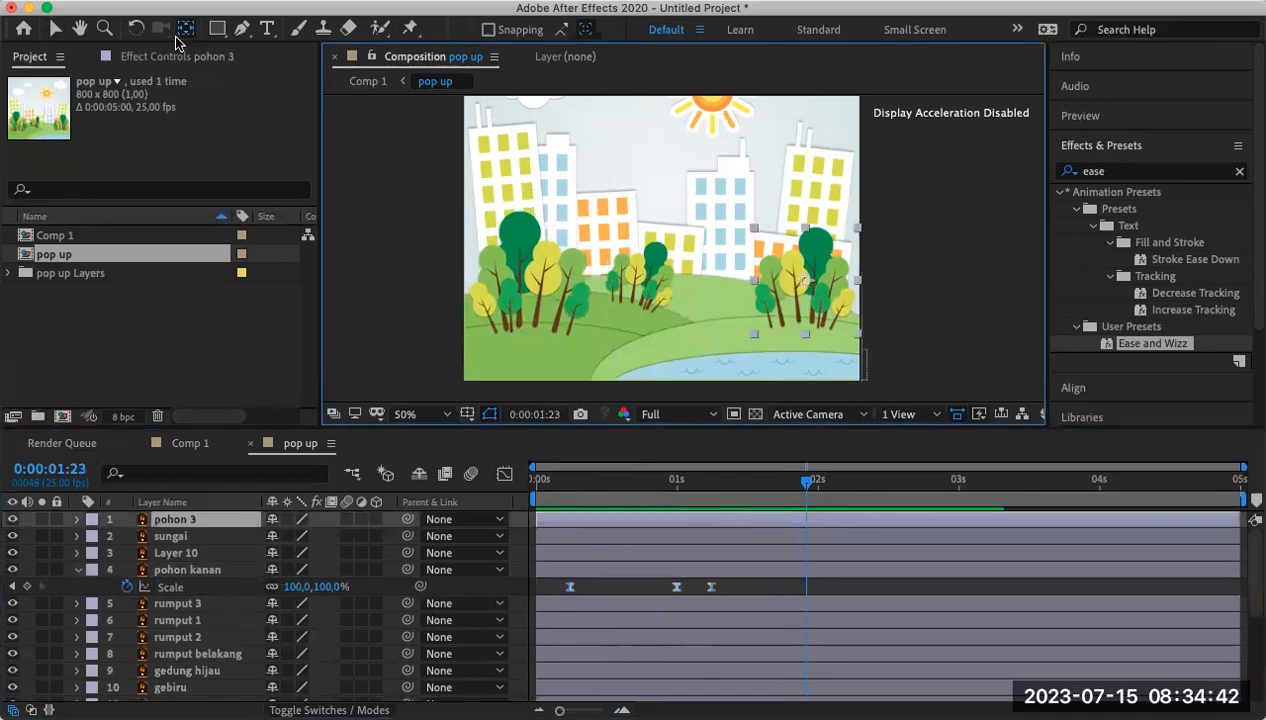
click(807, 286)
key(Return)
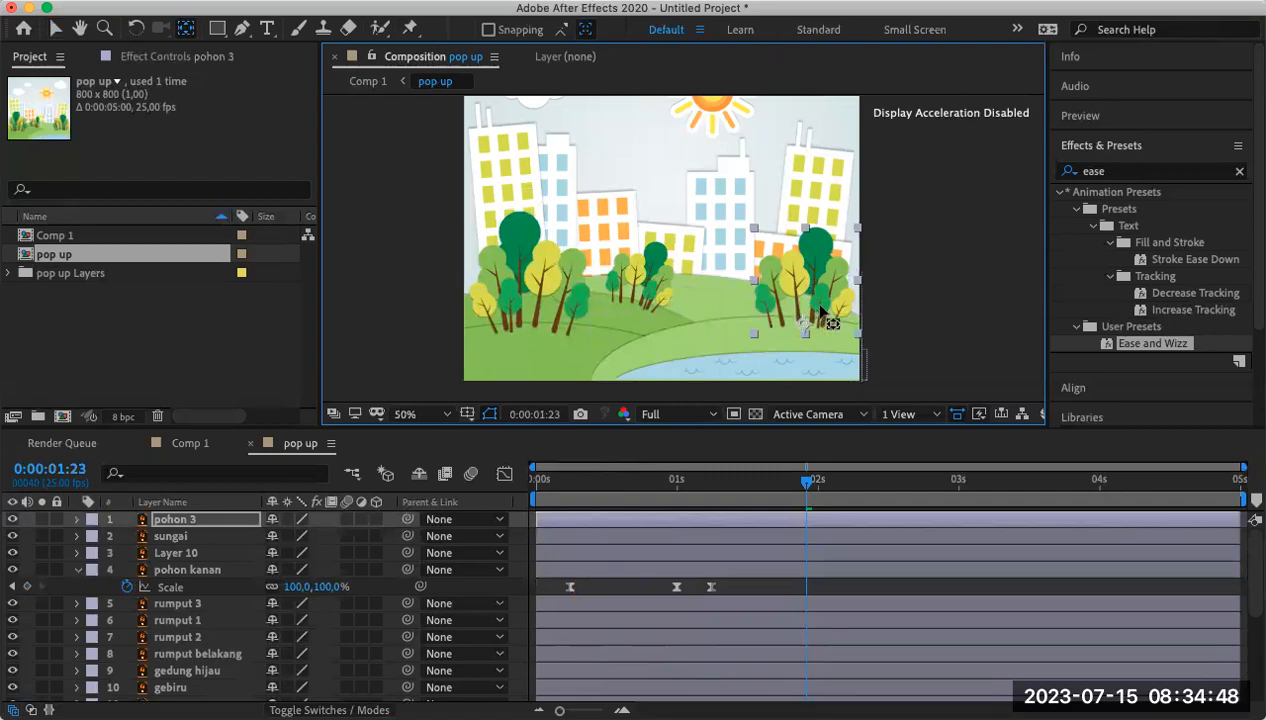
Show the pohon 3 layer's Scale and paste the copied Scale keyframes onto it at 0:00:01:23.
click(184, 527)
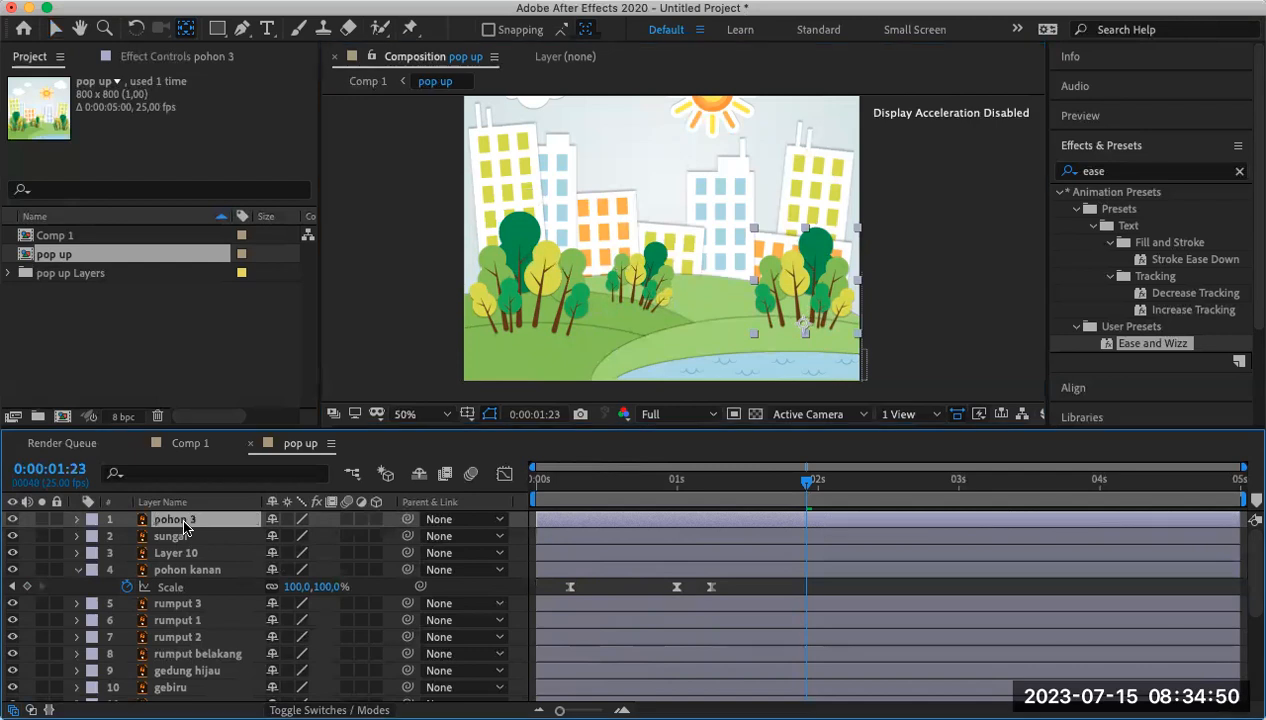
key(s)
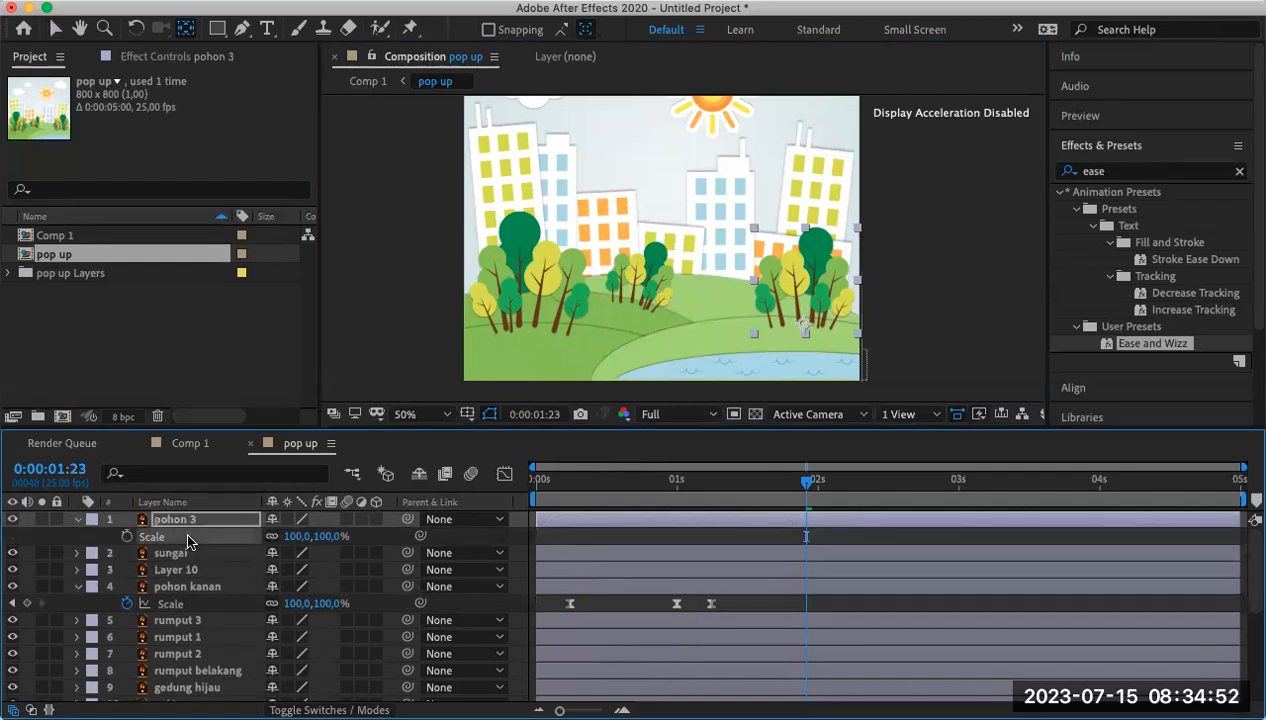
key(super+v)
Move pohon 3's three Scale keyframes earlier to start at about 0:00:00:14 and preview from the beginning.
drag(797, 487, 592, 495)
drag(808, 545, 613, 546)
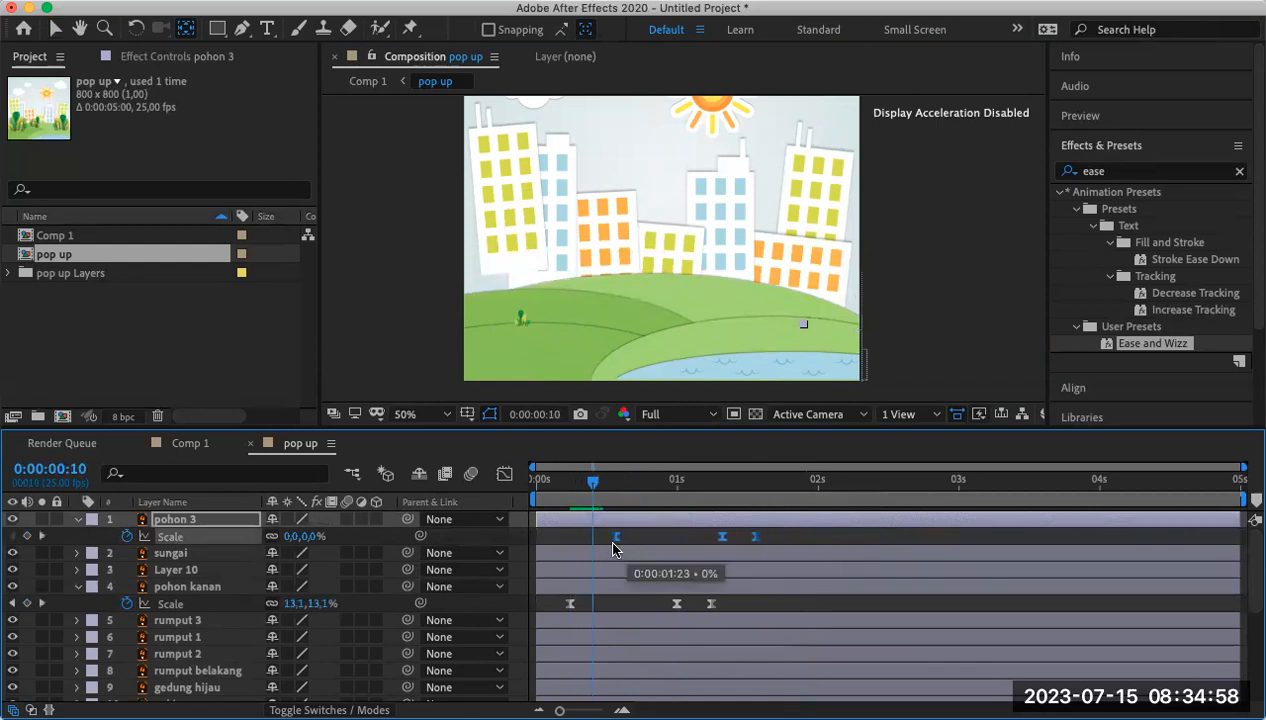
drag(559, 488, 502, 499)
key(space)
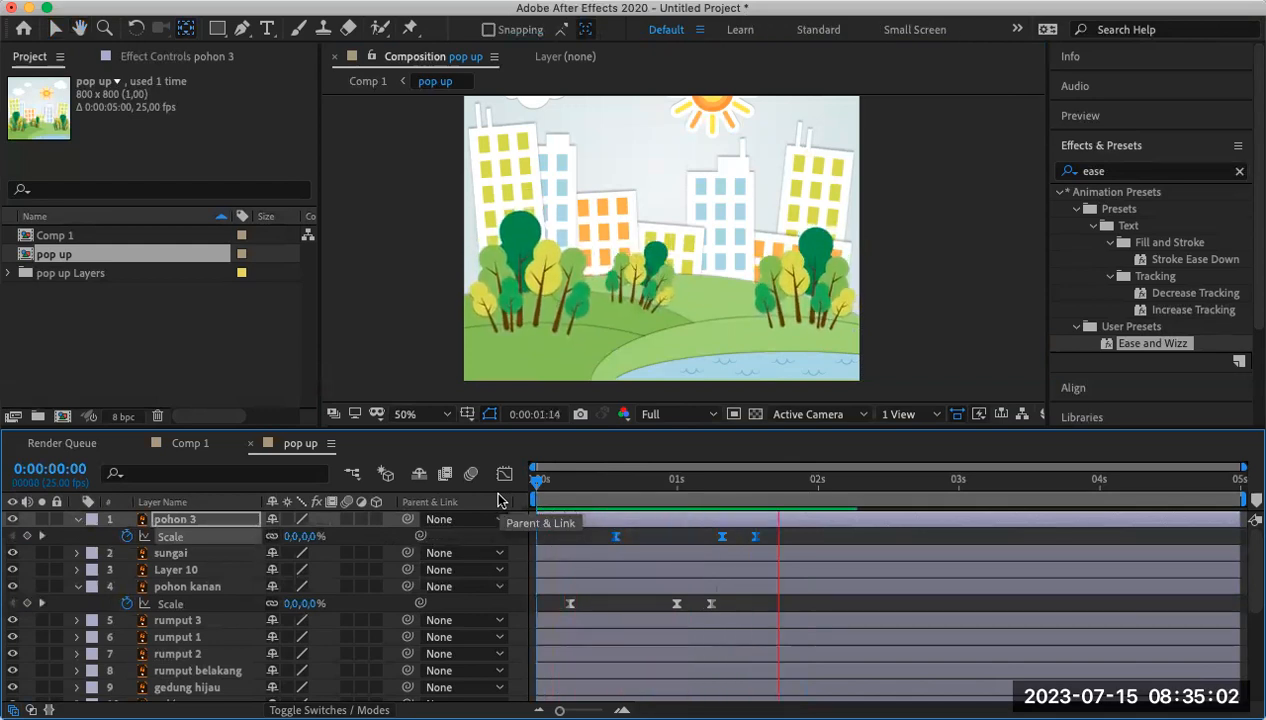
key(space)
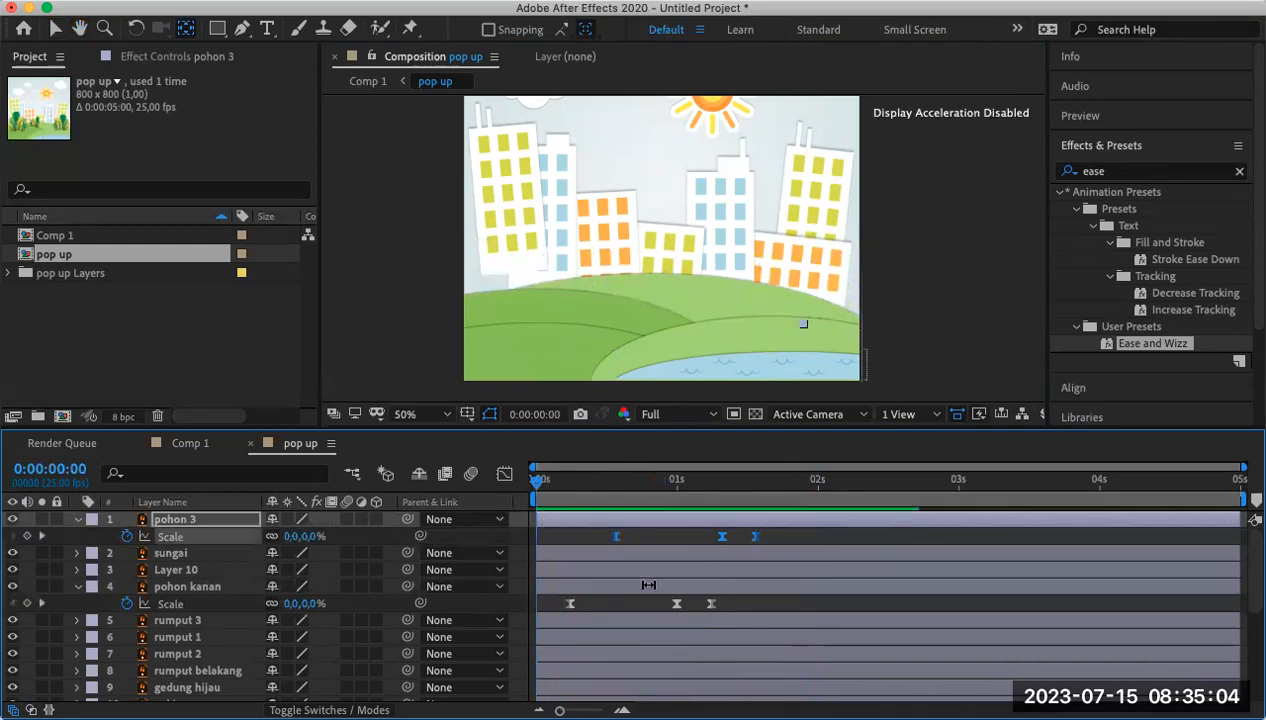
Identify the small middle tree group on Layer 10 by toggling its visibility, and rename that layer pohon 2.
click(78, 588)
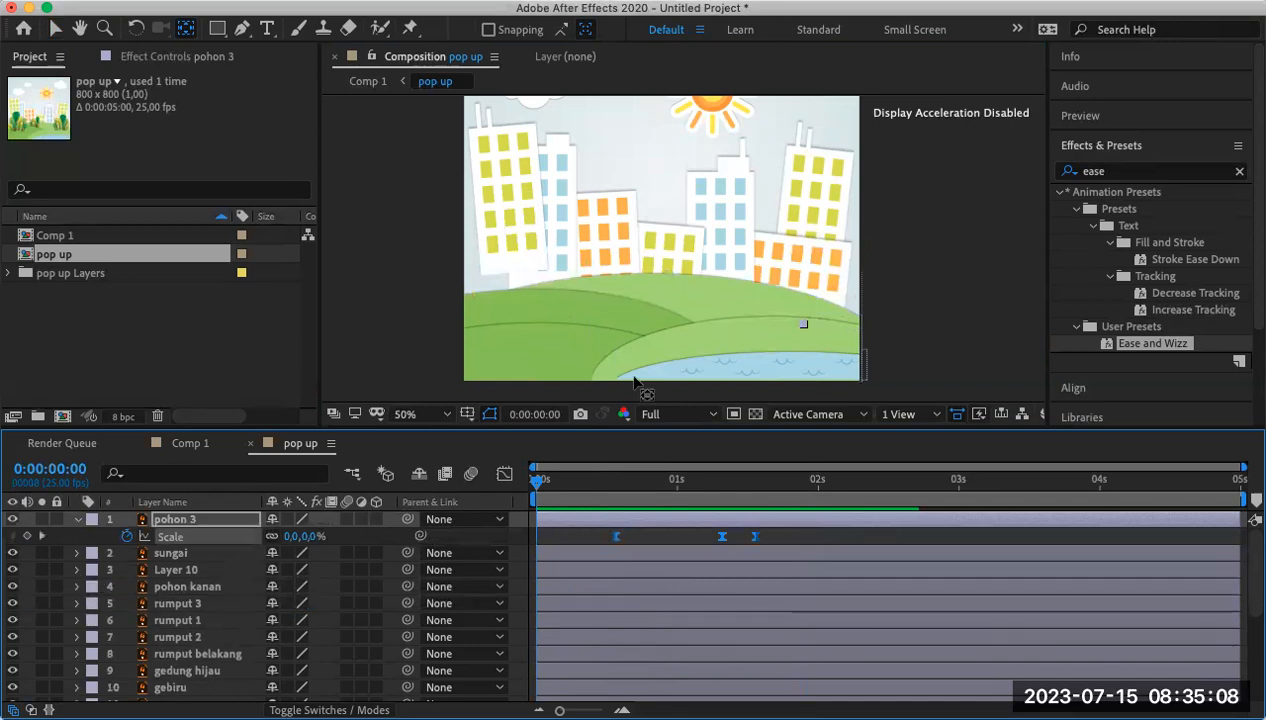
drag(539, 480, 693, 482)
click(646, 287)
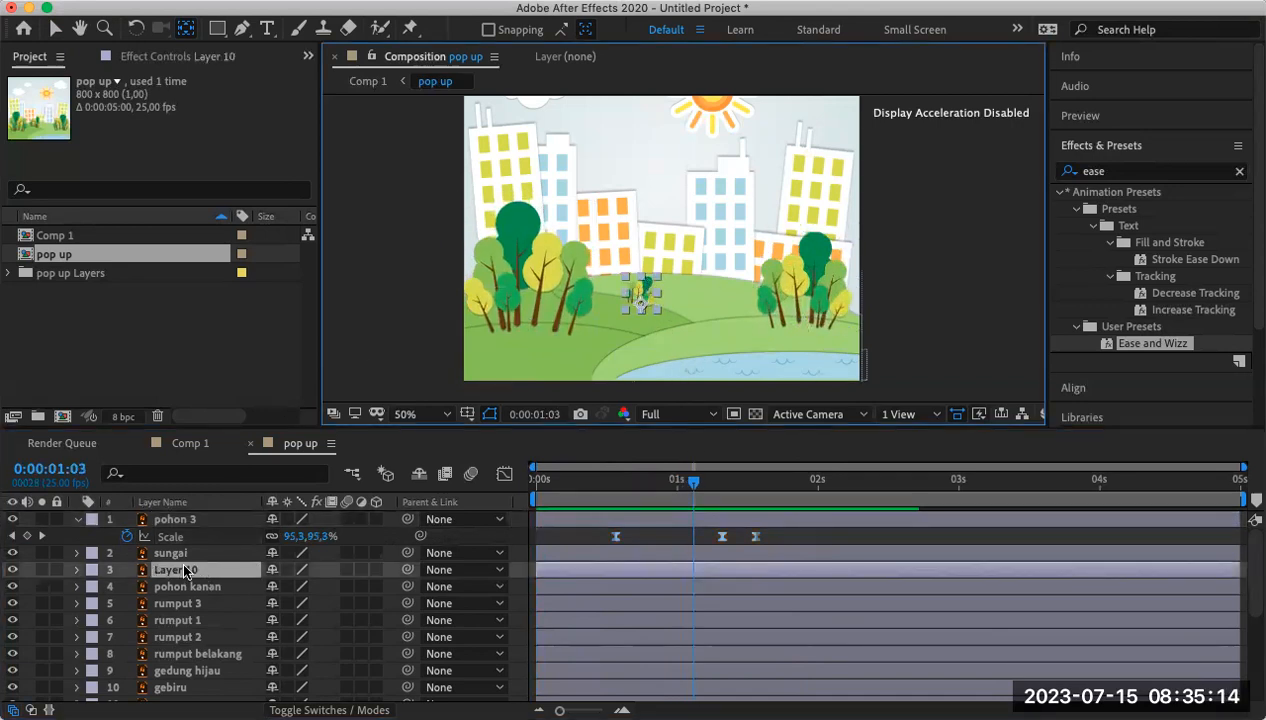
click(13, 570)
click(13, 570)
right_click(180, 572)
click(384, 683)
text(pohon)
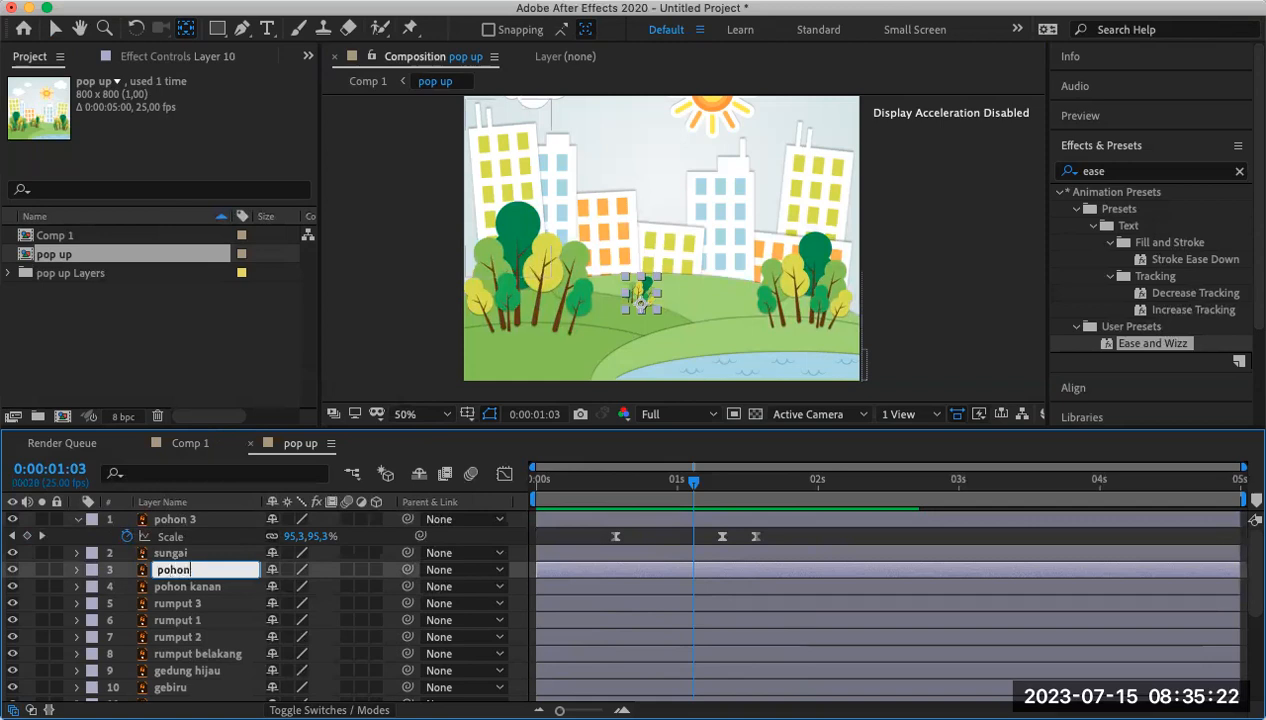
key(Return)
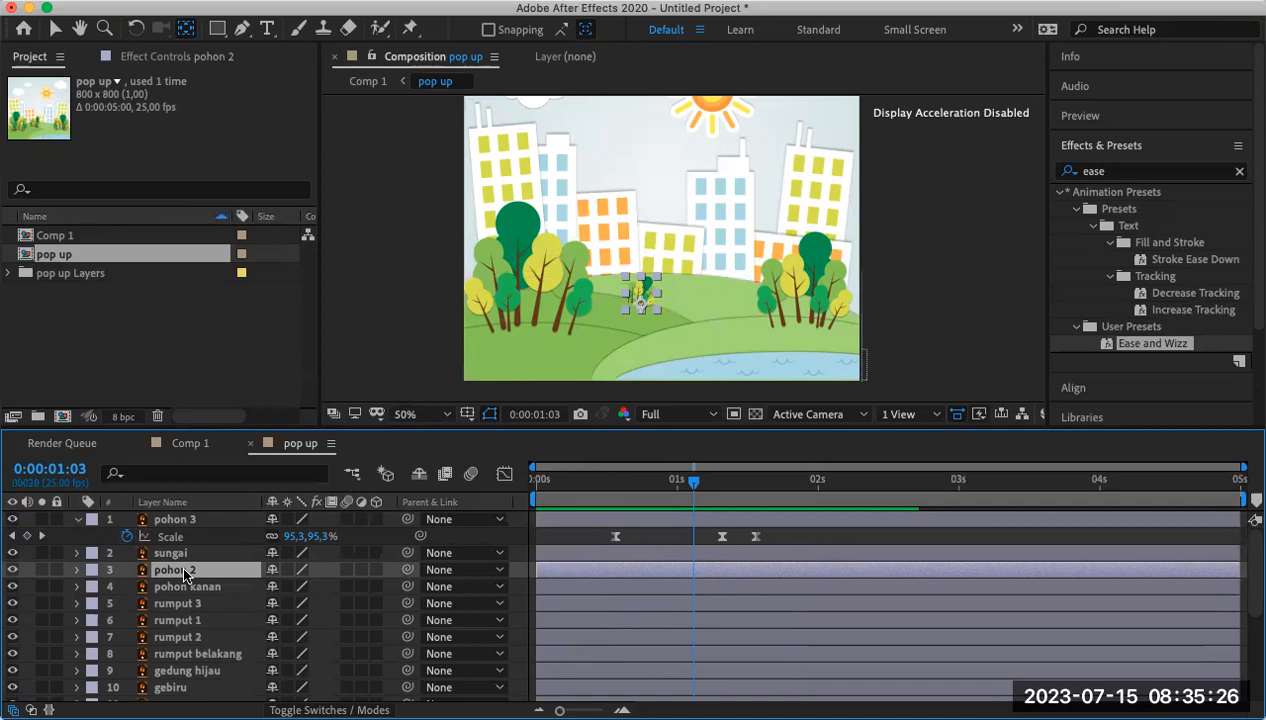
Reveal pohon 2's keyframes, shift pohon 3's three Scale keyframes later to start at about 0:00:01:01, and preview from the beginning.
key(u)
mouse_move(697, 481)
mouse_down()
mouse_move(718, 481)
mouse_move(684, 481)
mouse_move(752, 481)
mouse_move(677, 481)
mouse_up()
drag(590, 543, 681, 537)
drag(678, 480, 474, 494)
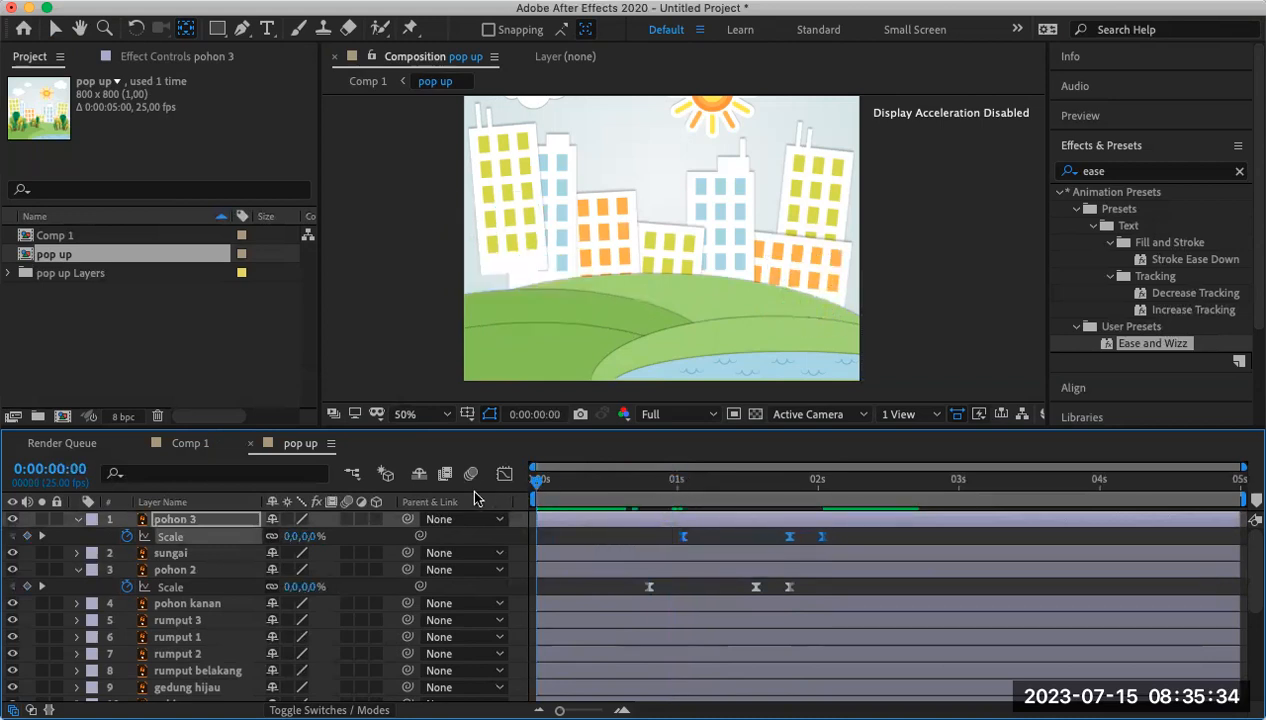
key(space)
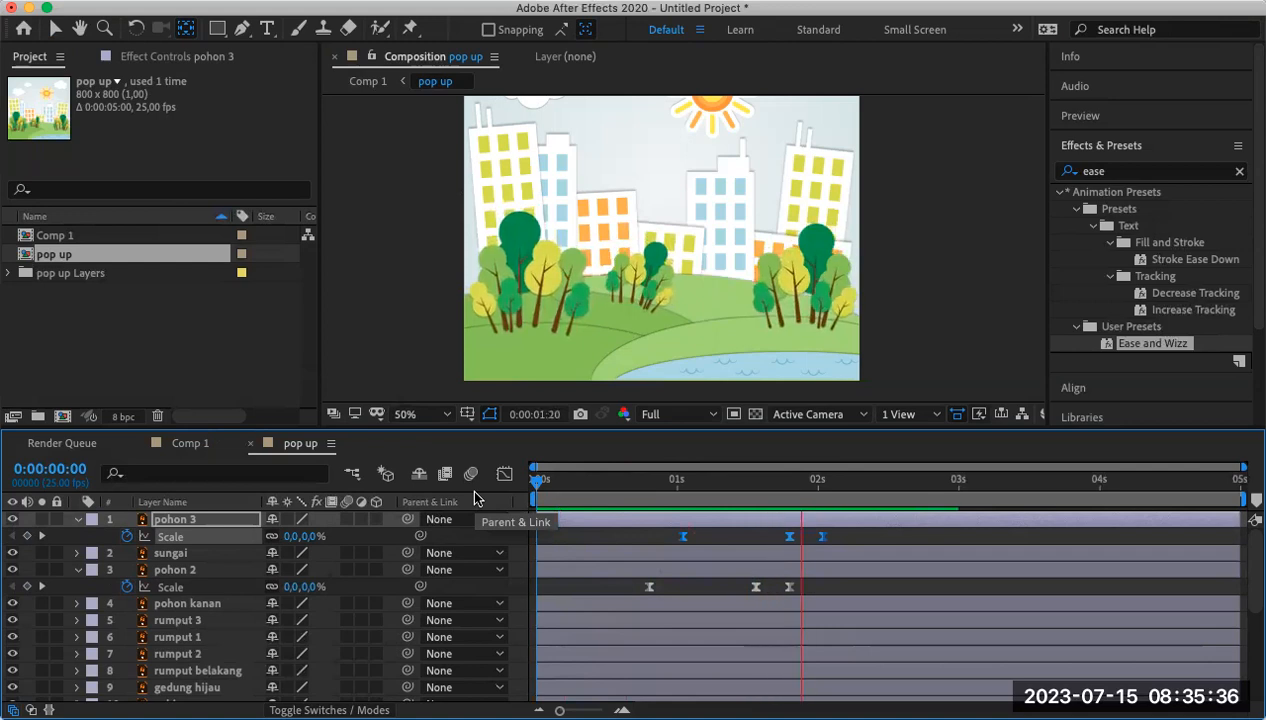
key(space)
Add the expression wiggle(2,5) to the Position of the pohon 2 layer and play the result from the beginning.
drag(649, 479, 660, 510)
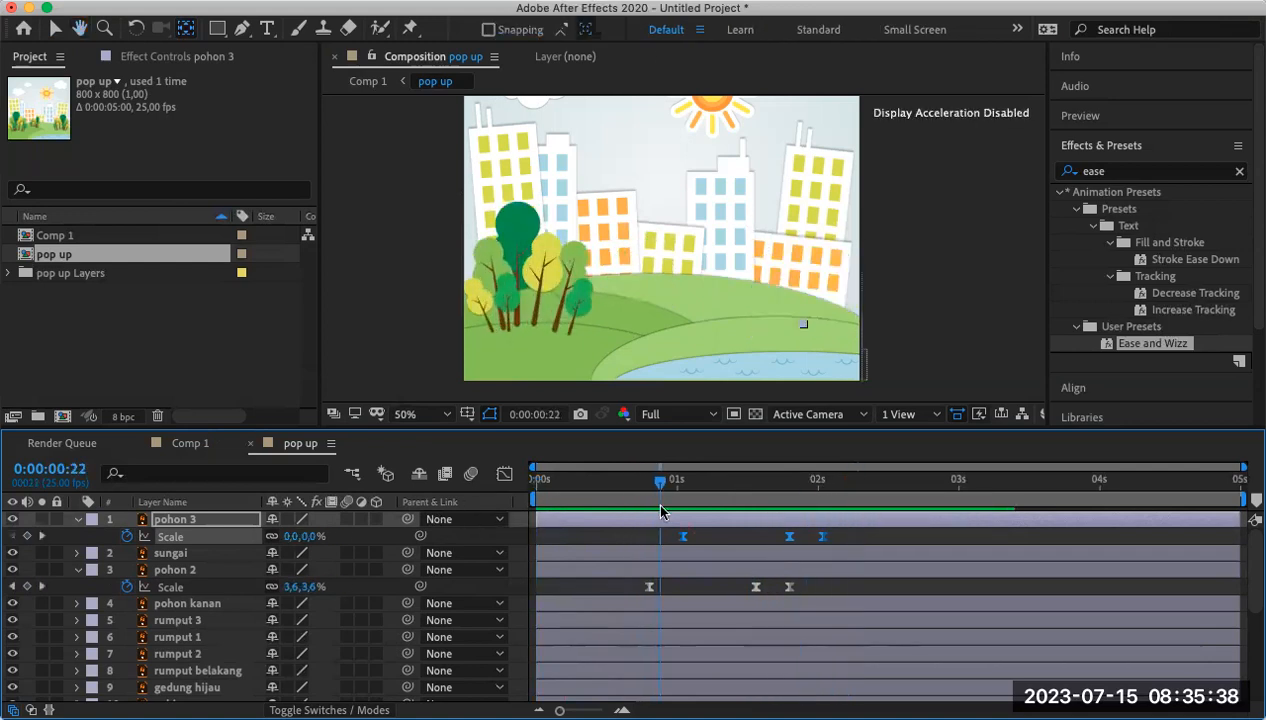
click(185, 588)
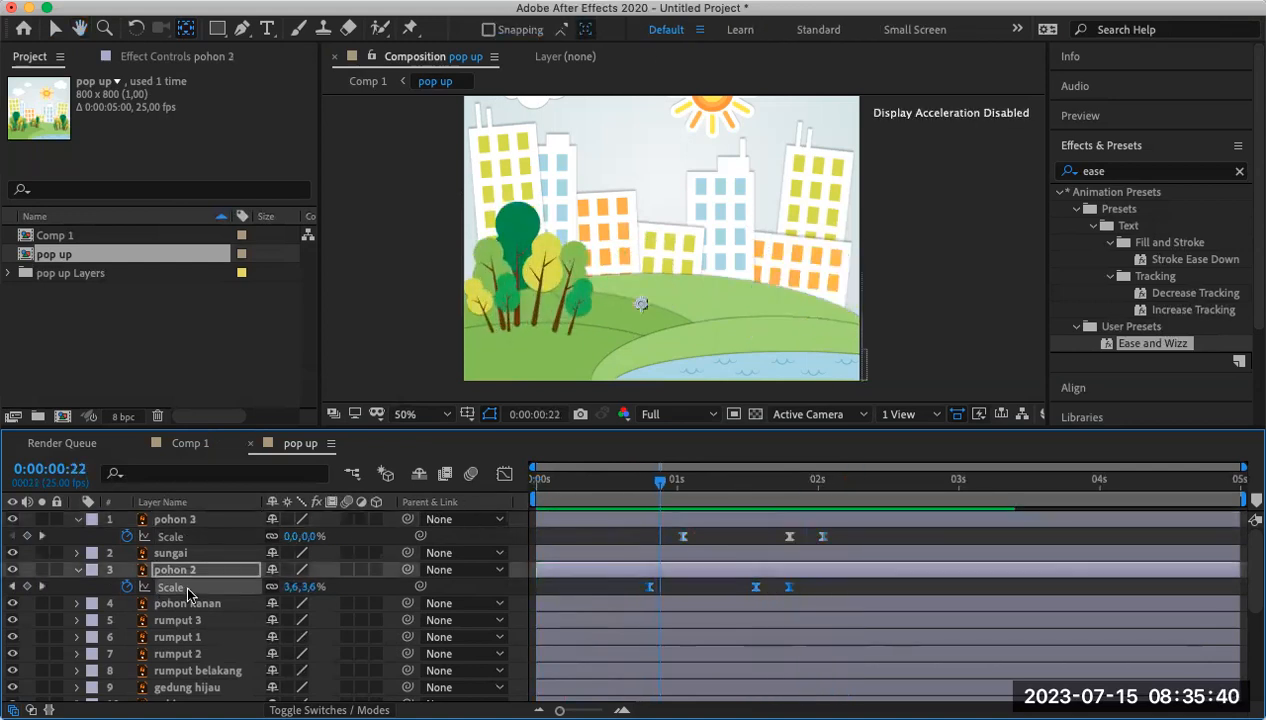
key(p)
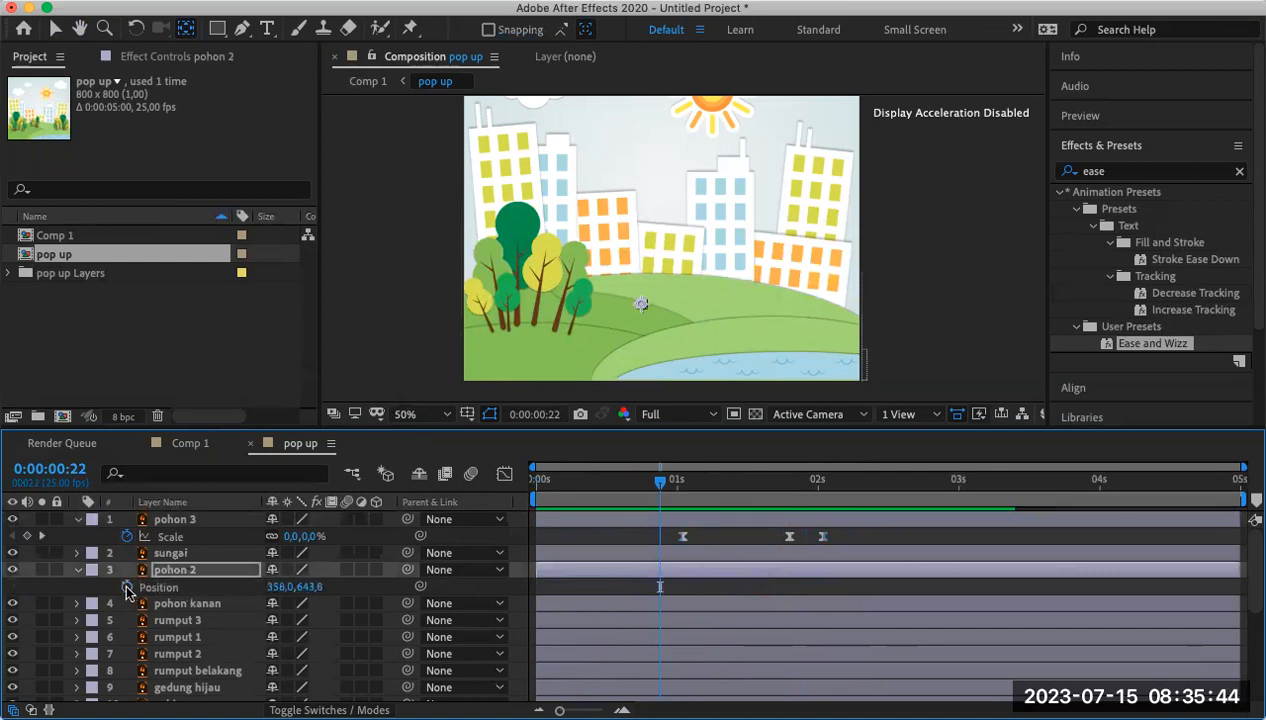
drag(678, 481, 718, 490)
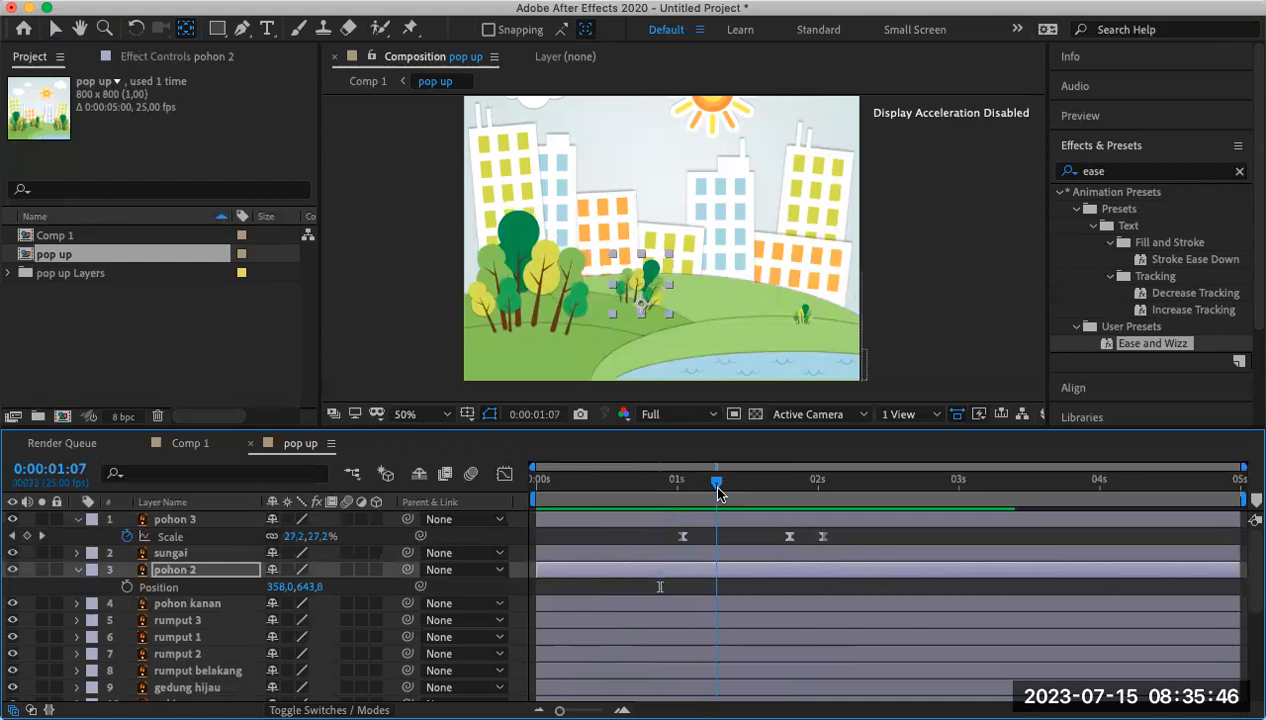
alt+click(127, 587)
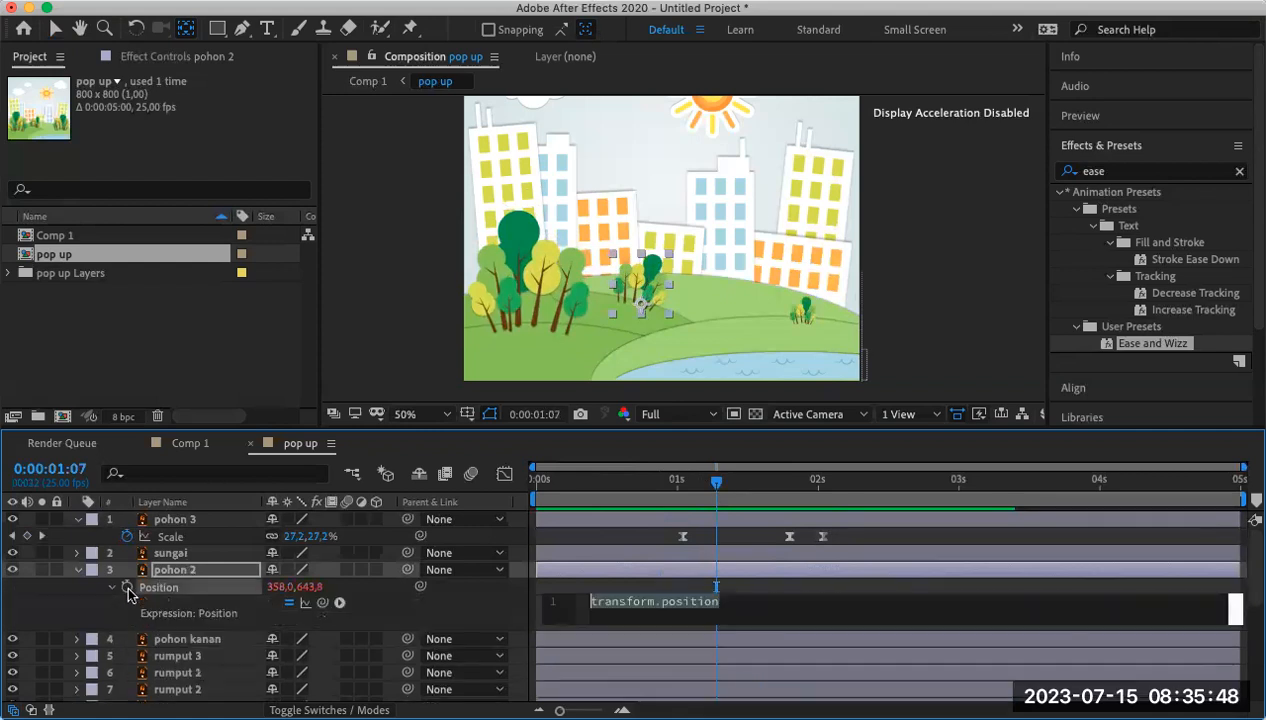
text(wigglw)
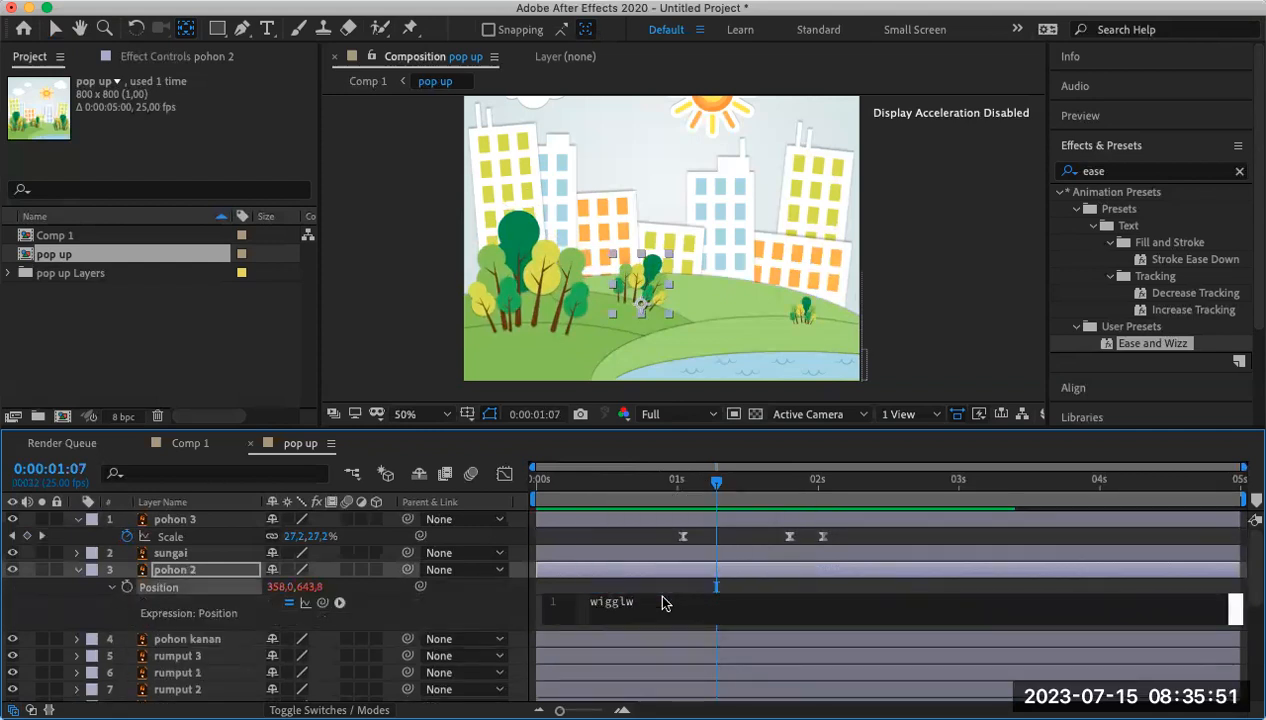
key(BackSpace)
text(e(2,5)
drag(717, 484, 526, 497)
key(space)
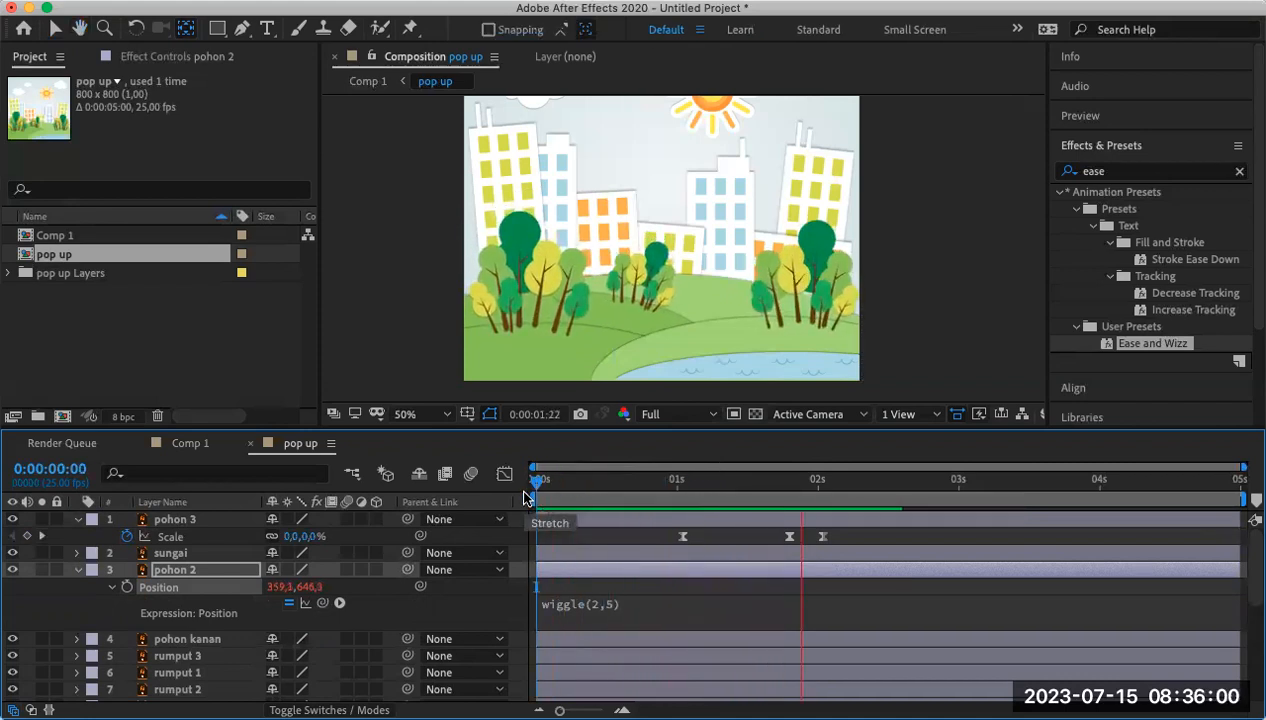
Show the Position of the pohon 3 layer and give it the expression wiggle(2,5).
click(930, 483)
click(820, 488)
click(796, 258)
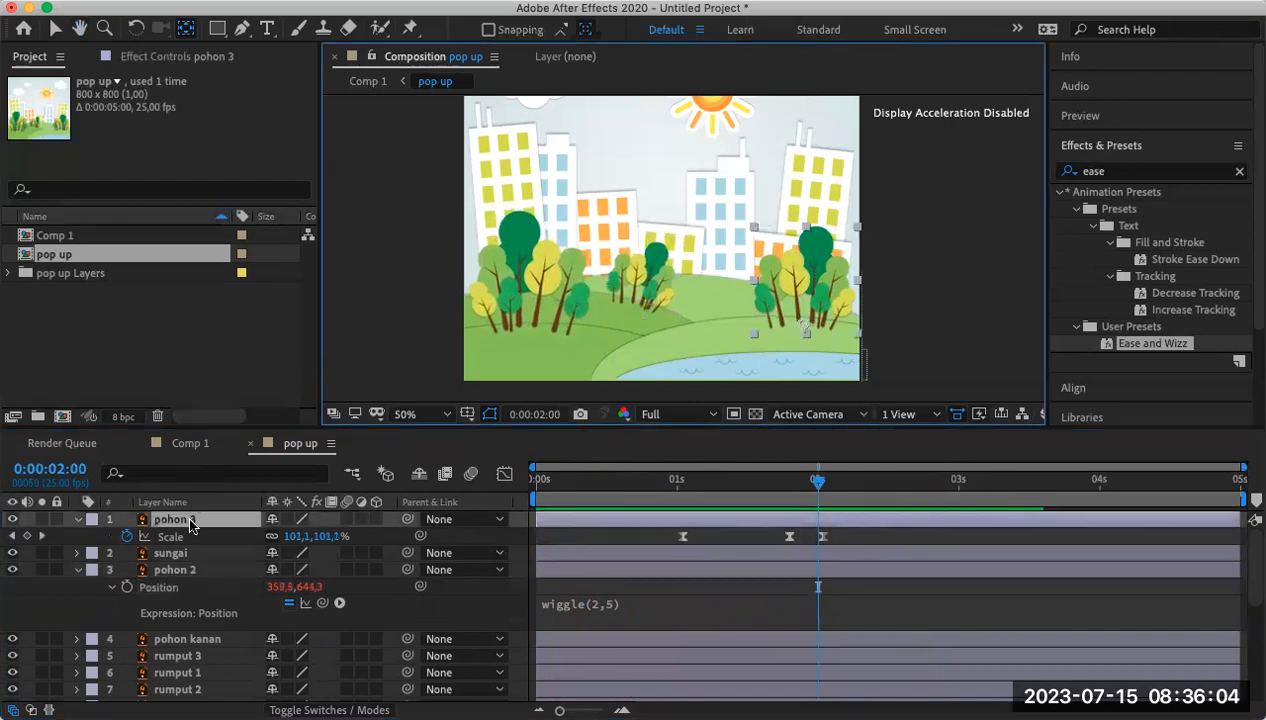
key(p)
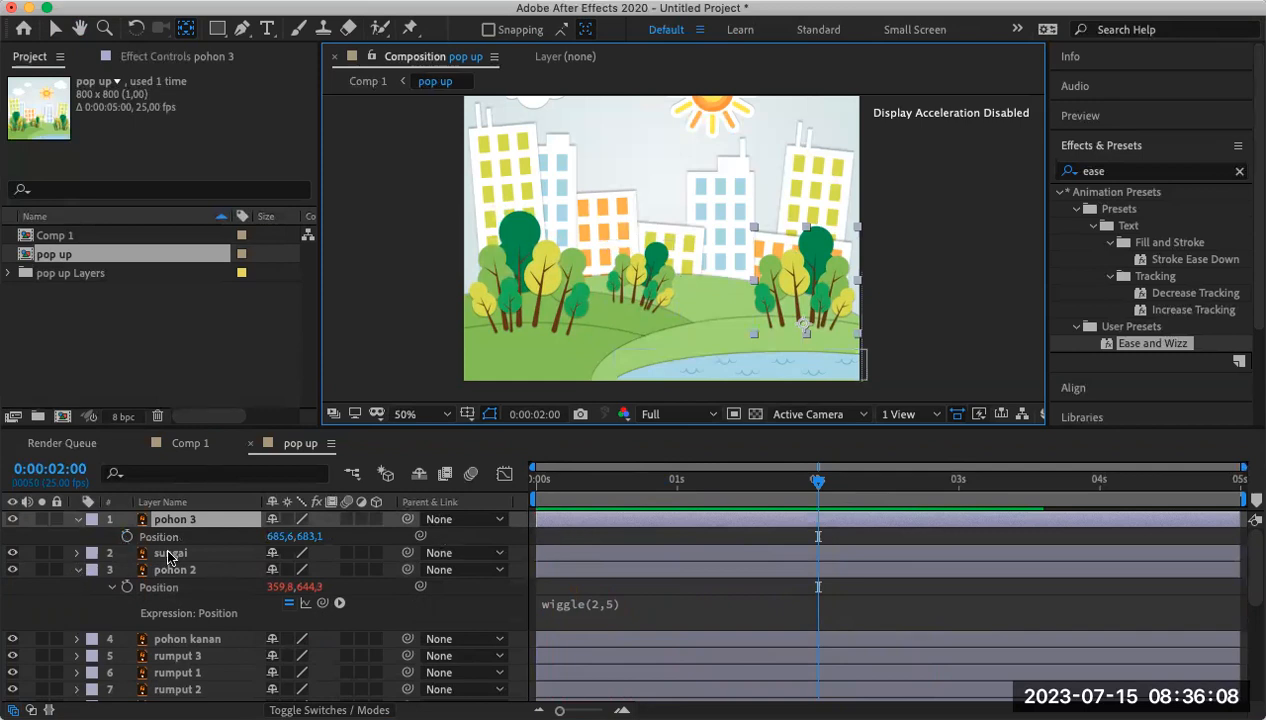
alt+click(127, 538)
text(w)
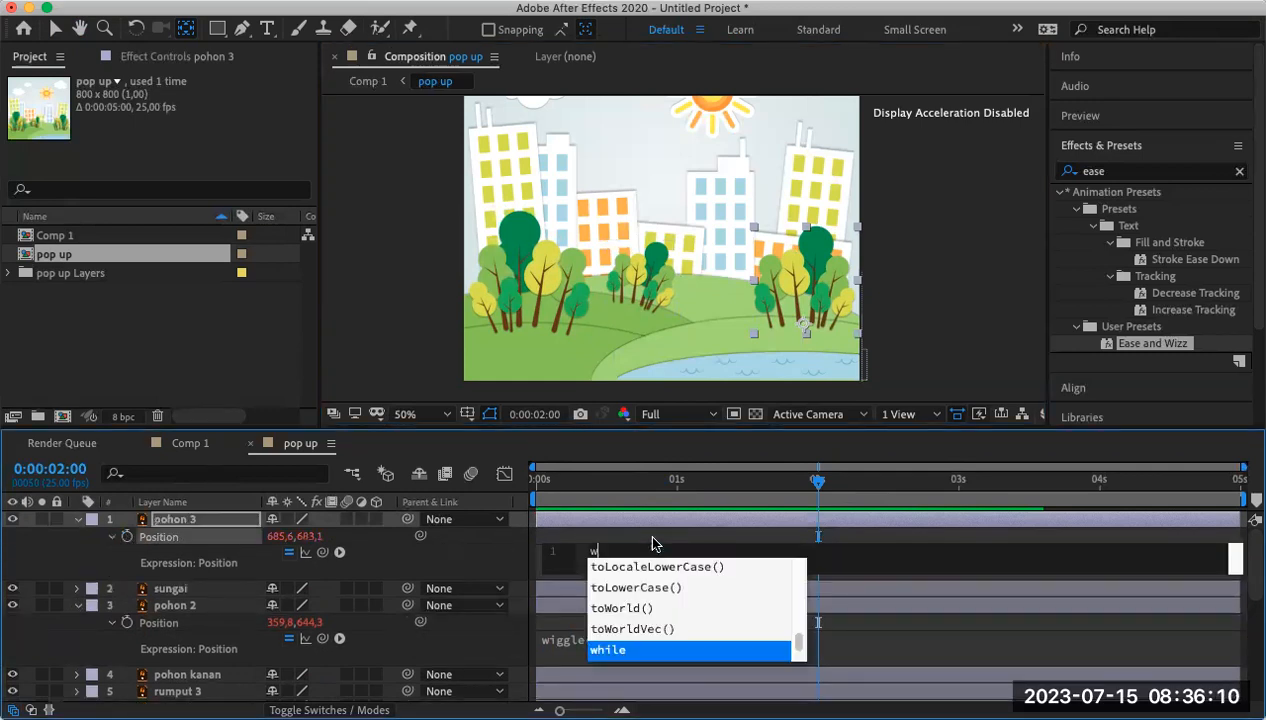
text(iggle)
key(Return)
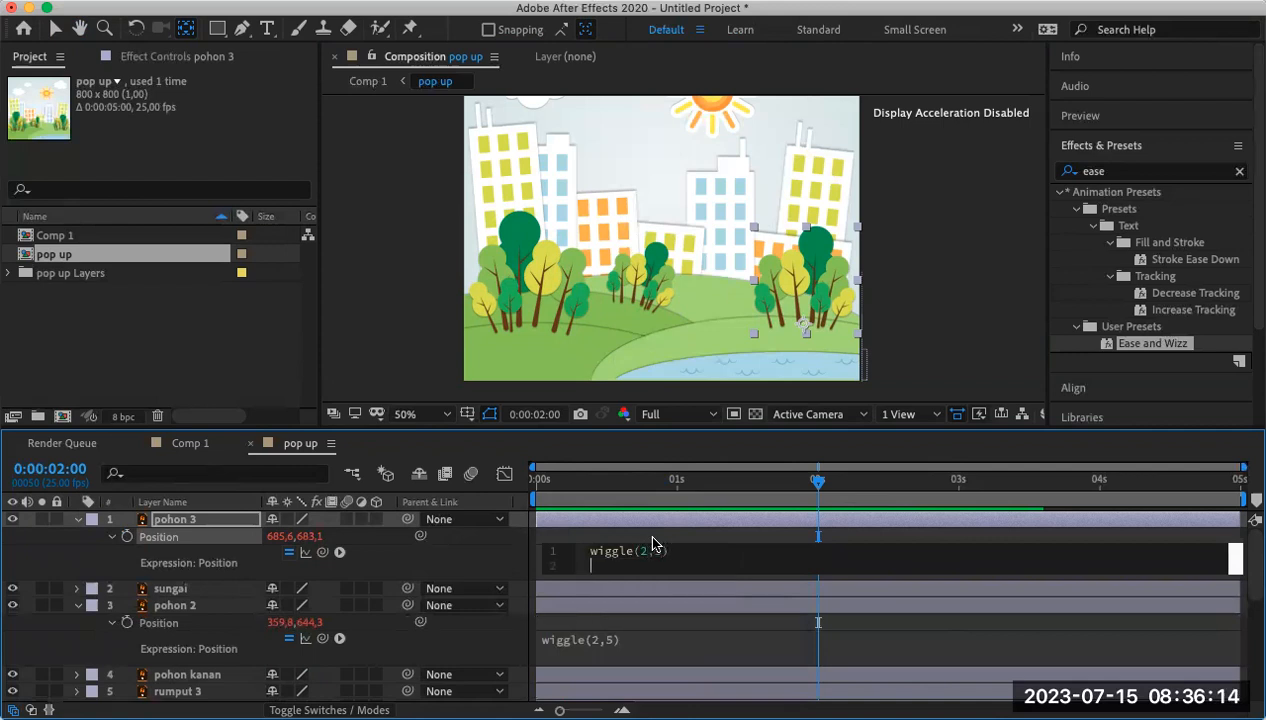
Preview the wiggling trees from the beginning of the composition and return to the start.
drag(820, 493, 519, 508)
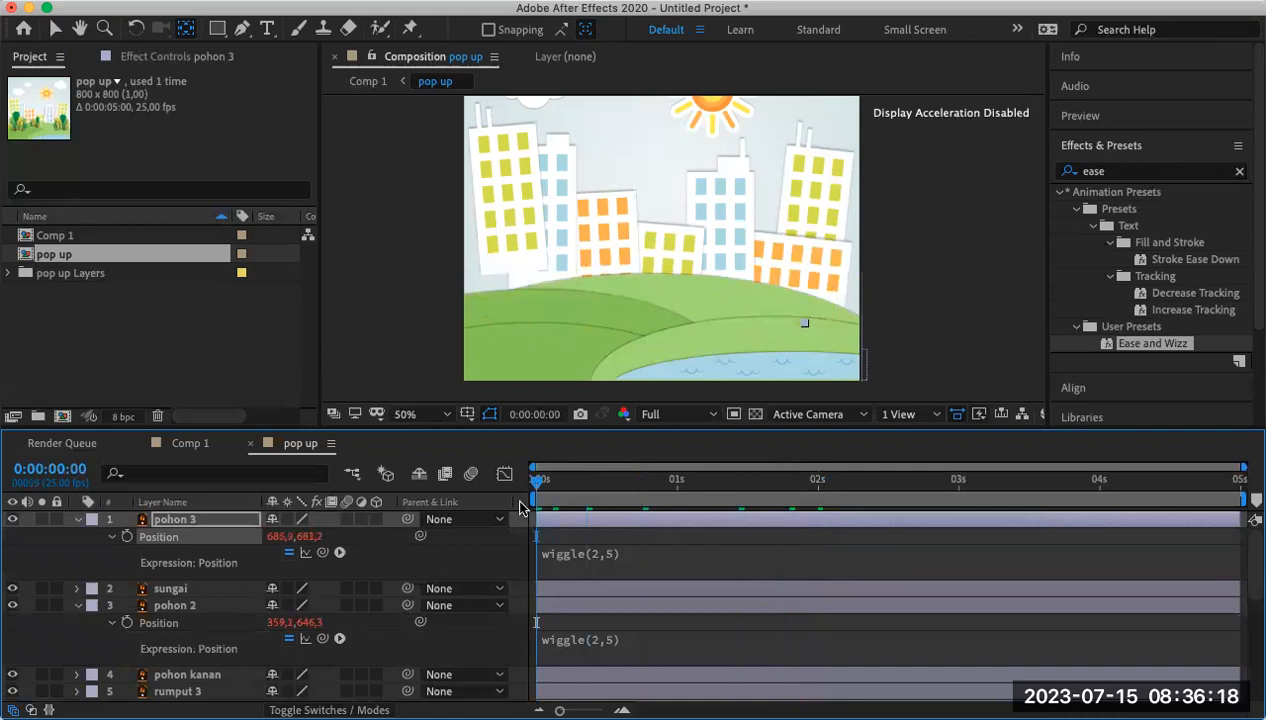
key(space)
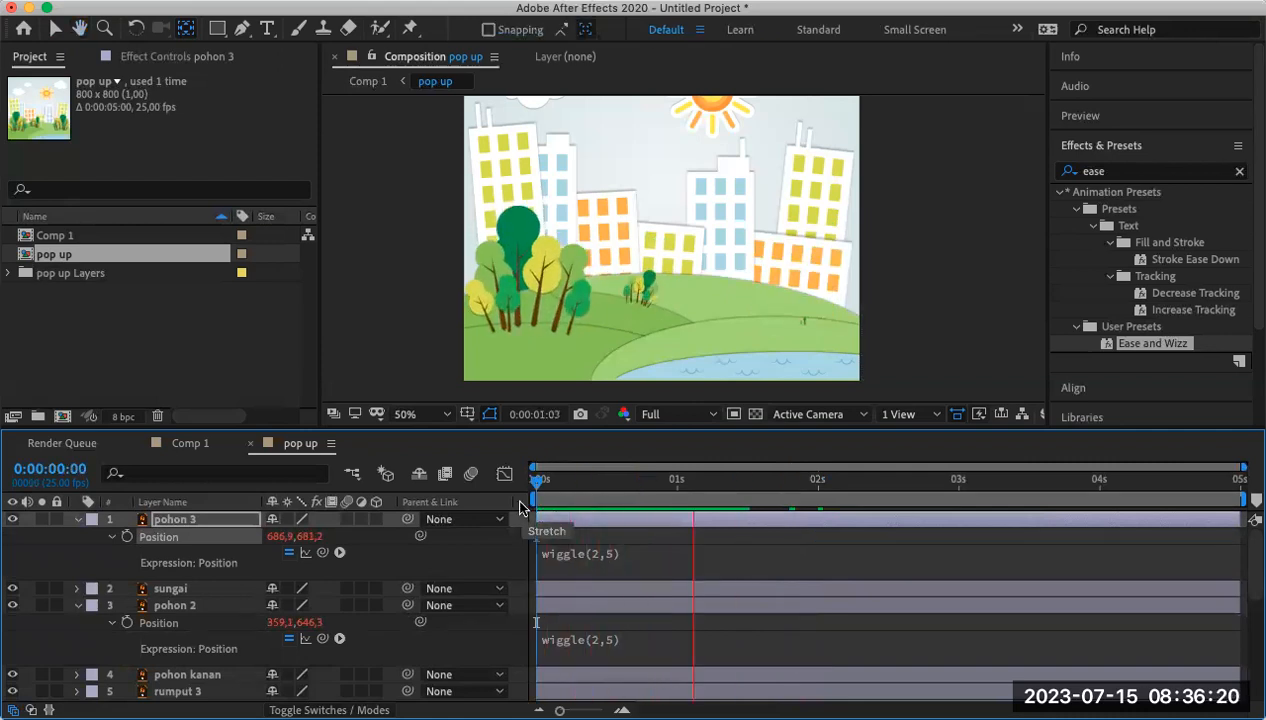
key(space)
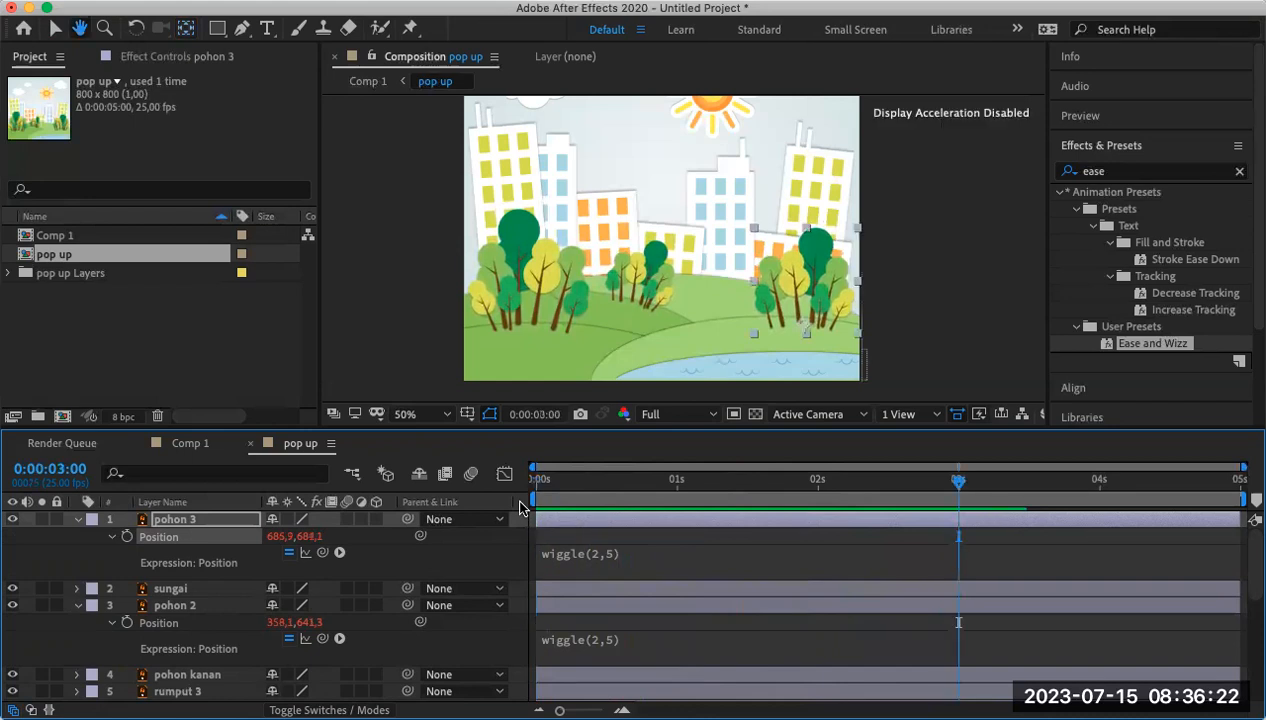
drag(960, 480, 536, 479)
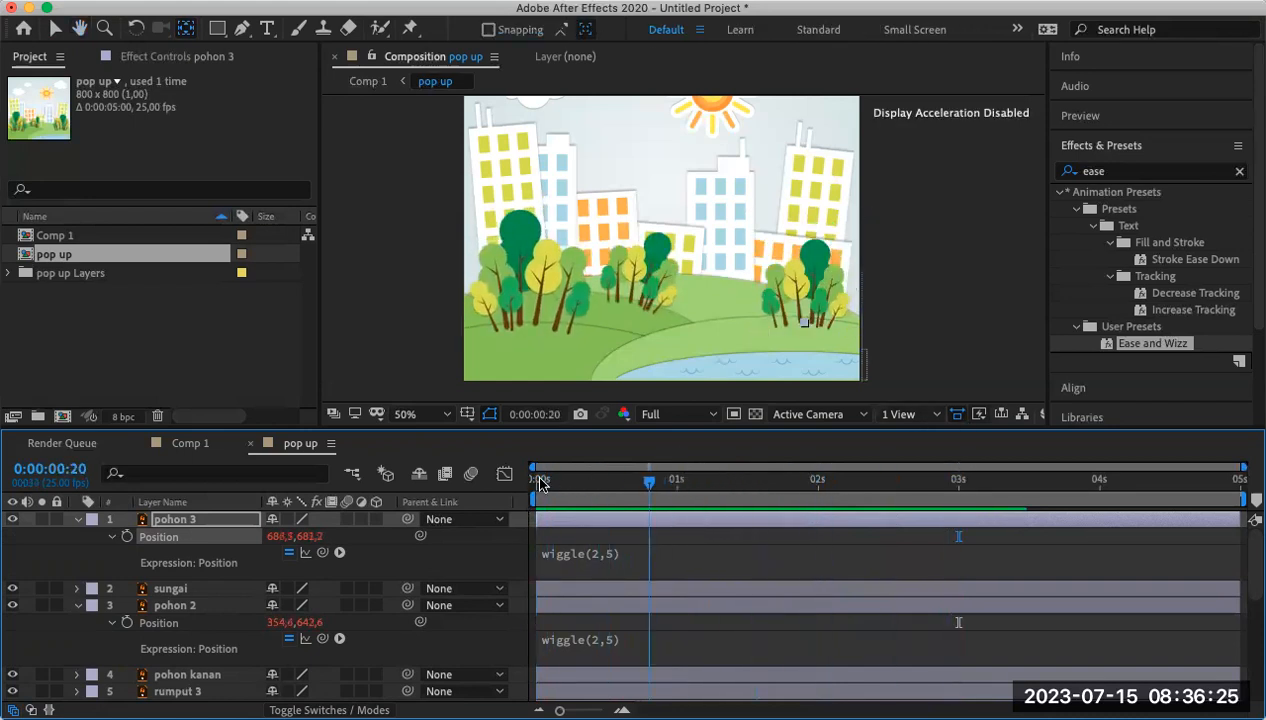
Collapse the pohon layers, show rumput 1's Scale, and move its anchor point to the lower-left corner of the hill.
click(533, 365)
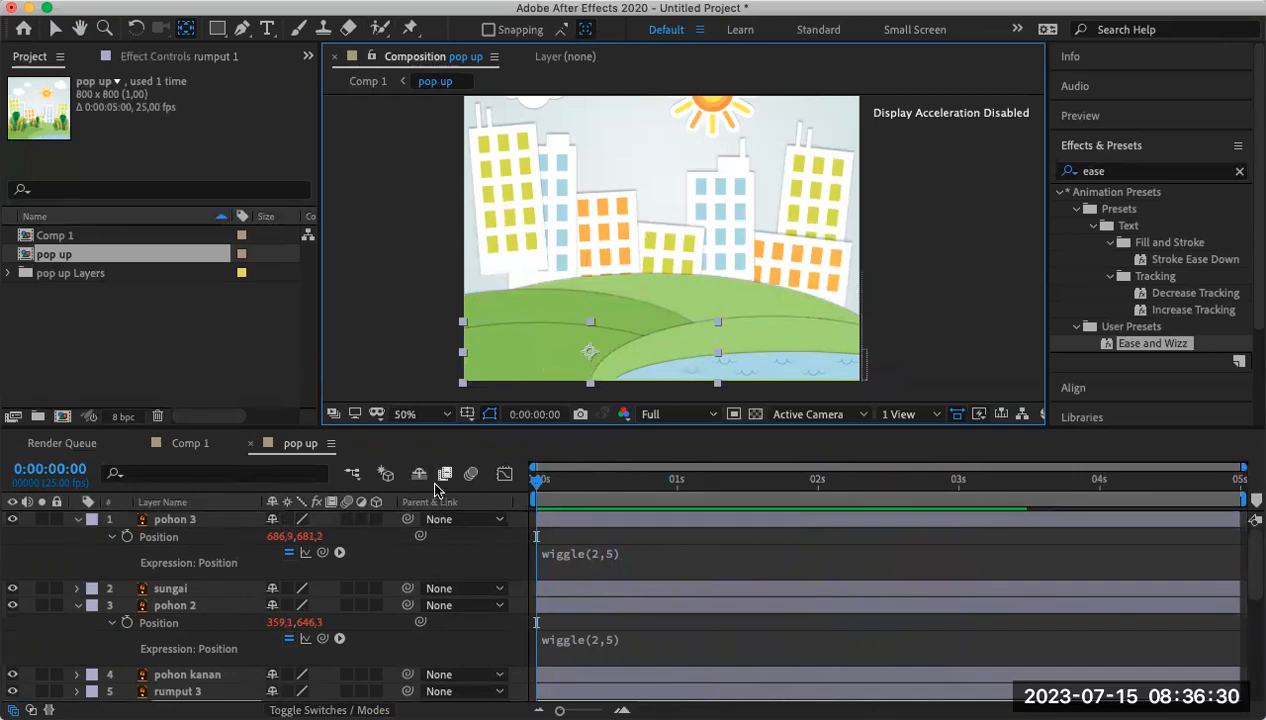
click(80, 521)
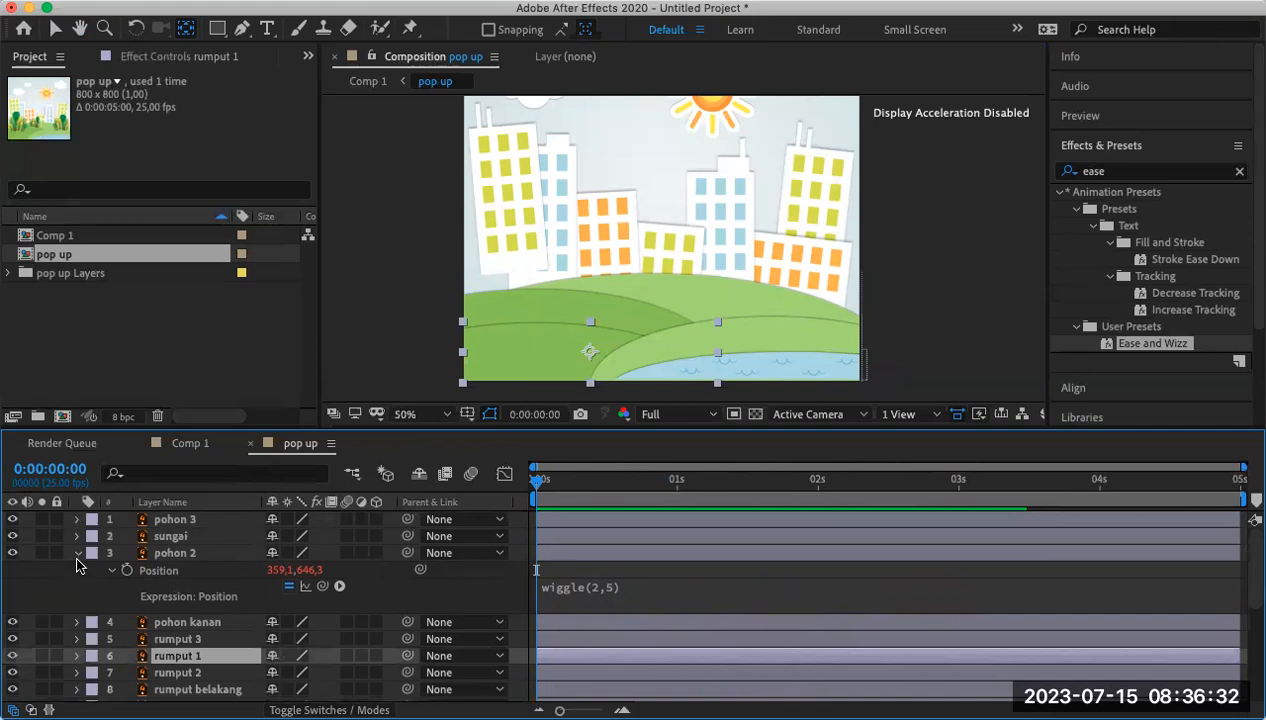
click(77, 553)
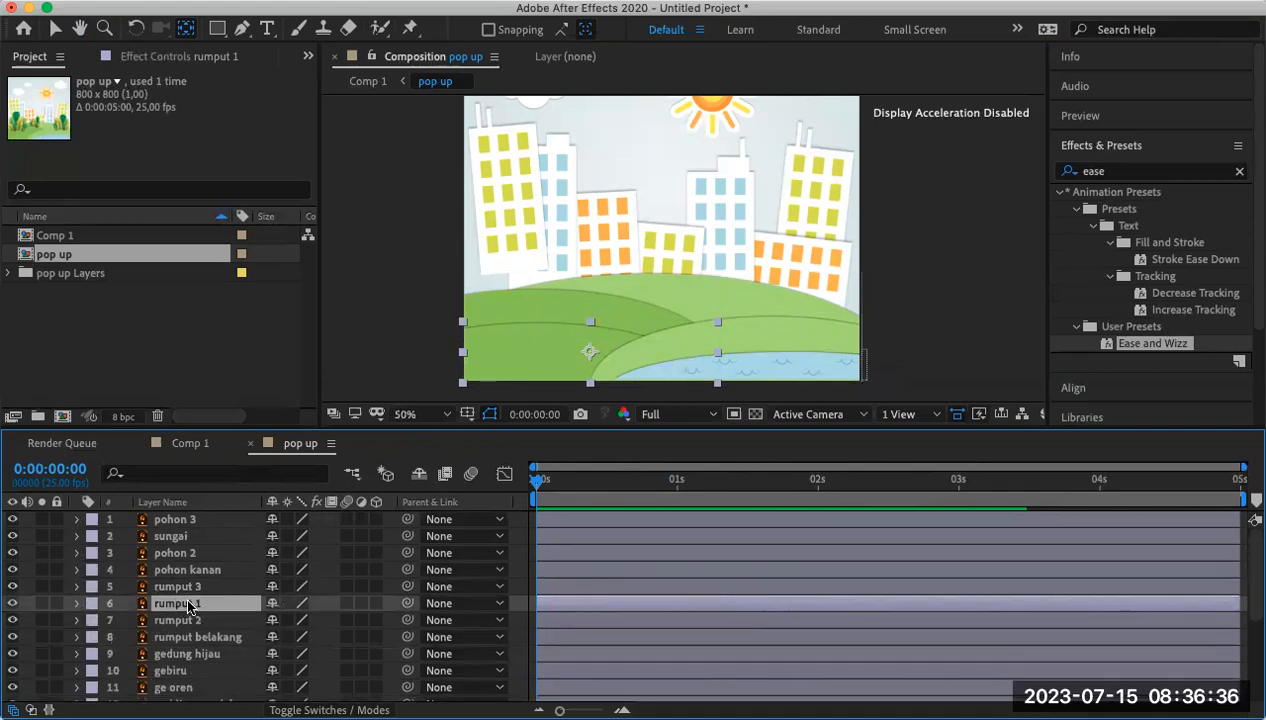
key(s)
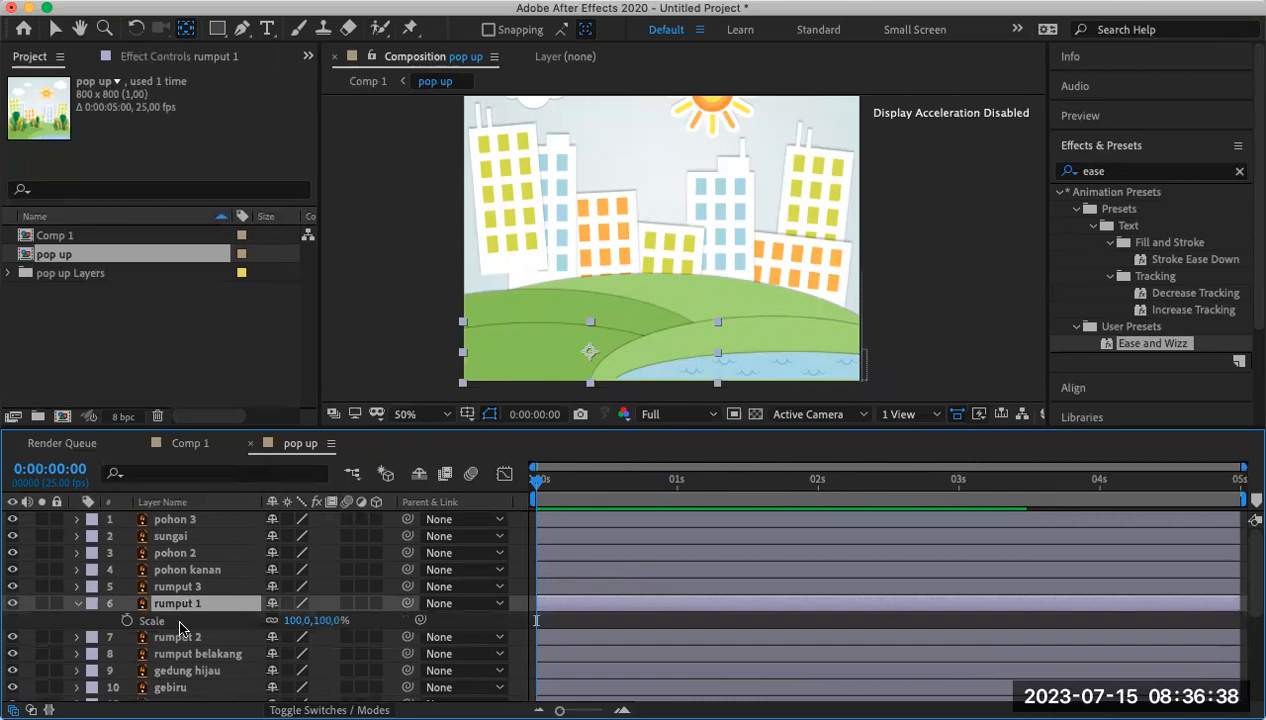
click(180, 624)
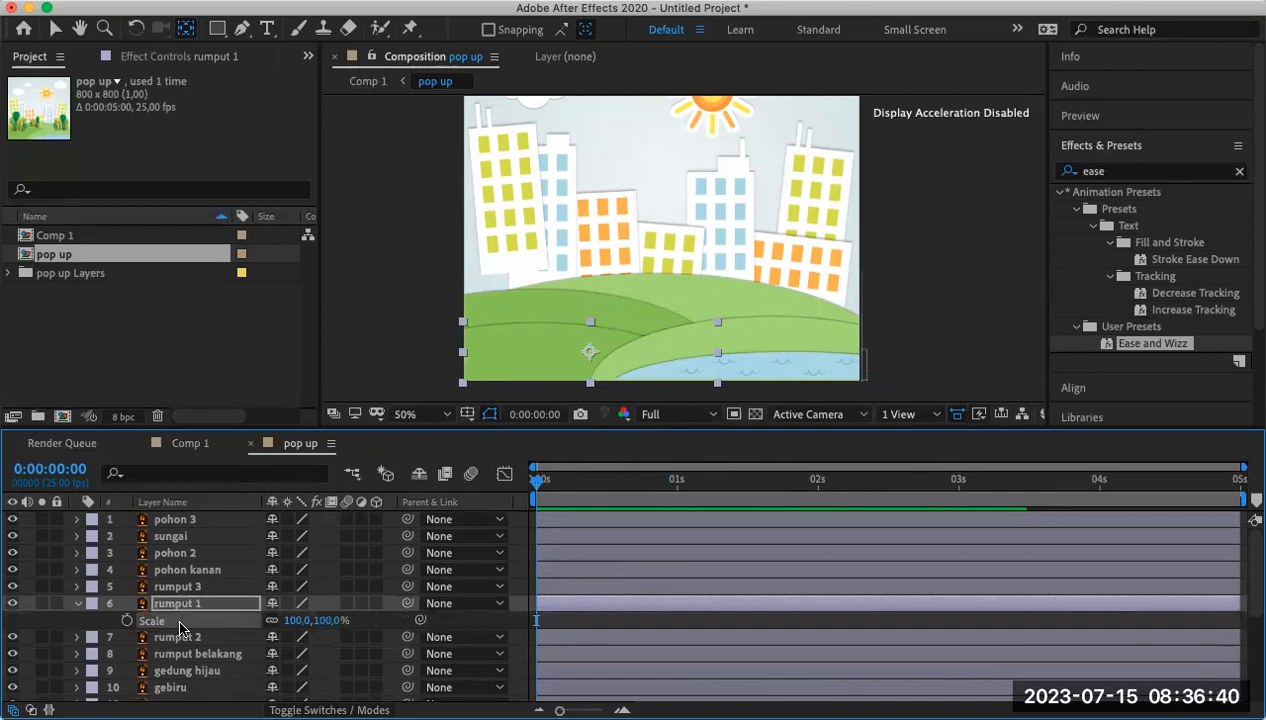
click(185, 31)
drag(590, 358, 466, 385)
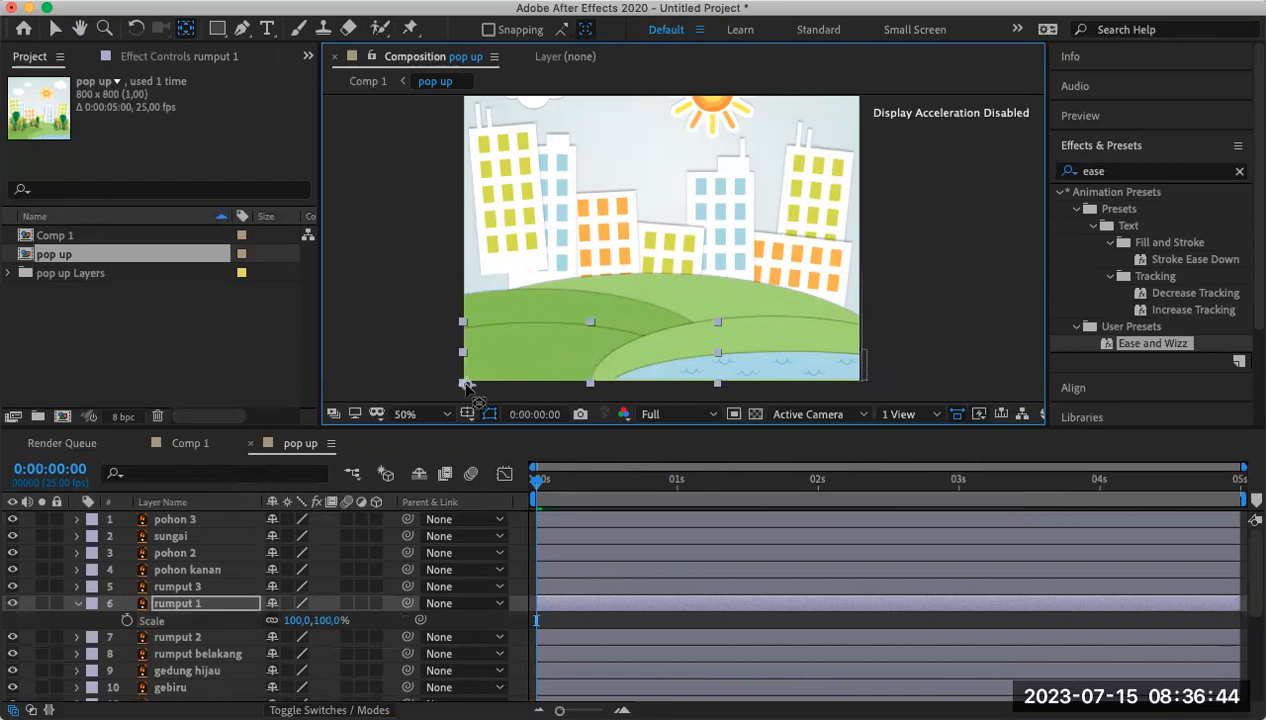
Apply the Ease and Wizz preset to the rumput 1 layer at 0:00:00:00 and preview its pop-up.
drag(1100, 348, 514, 346)
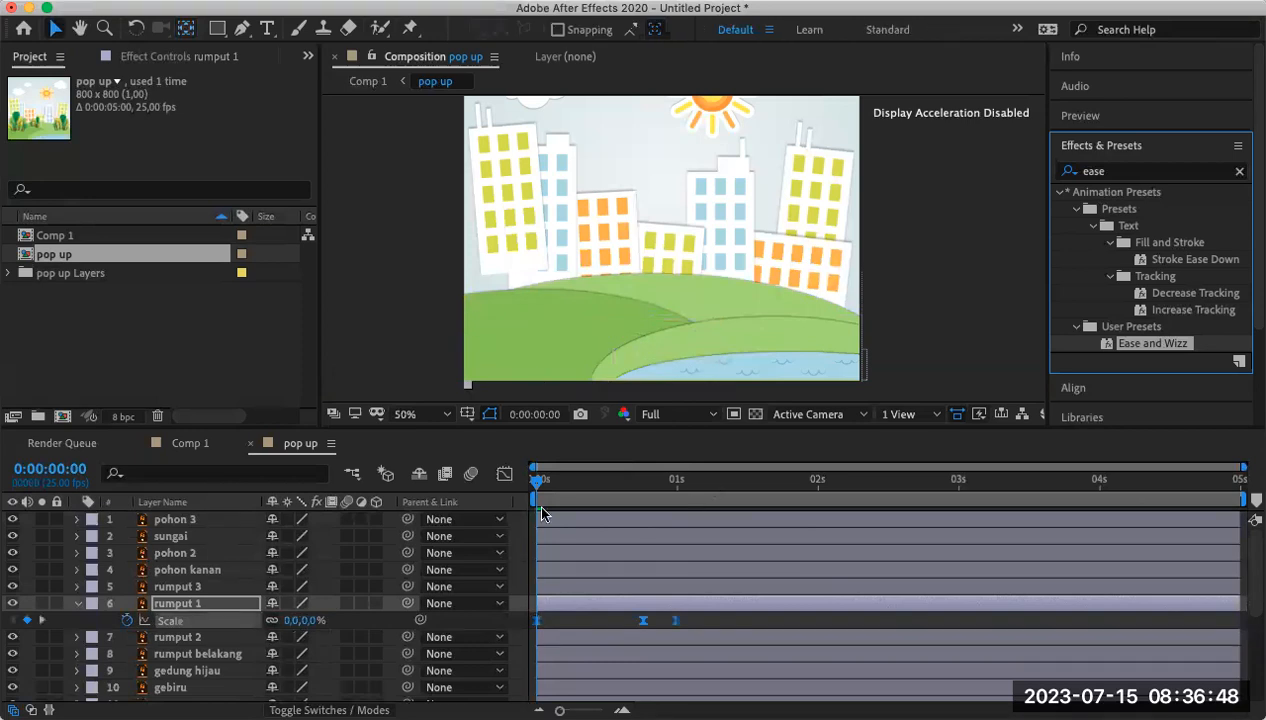
key(space)
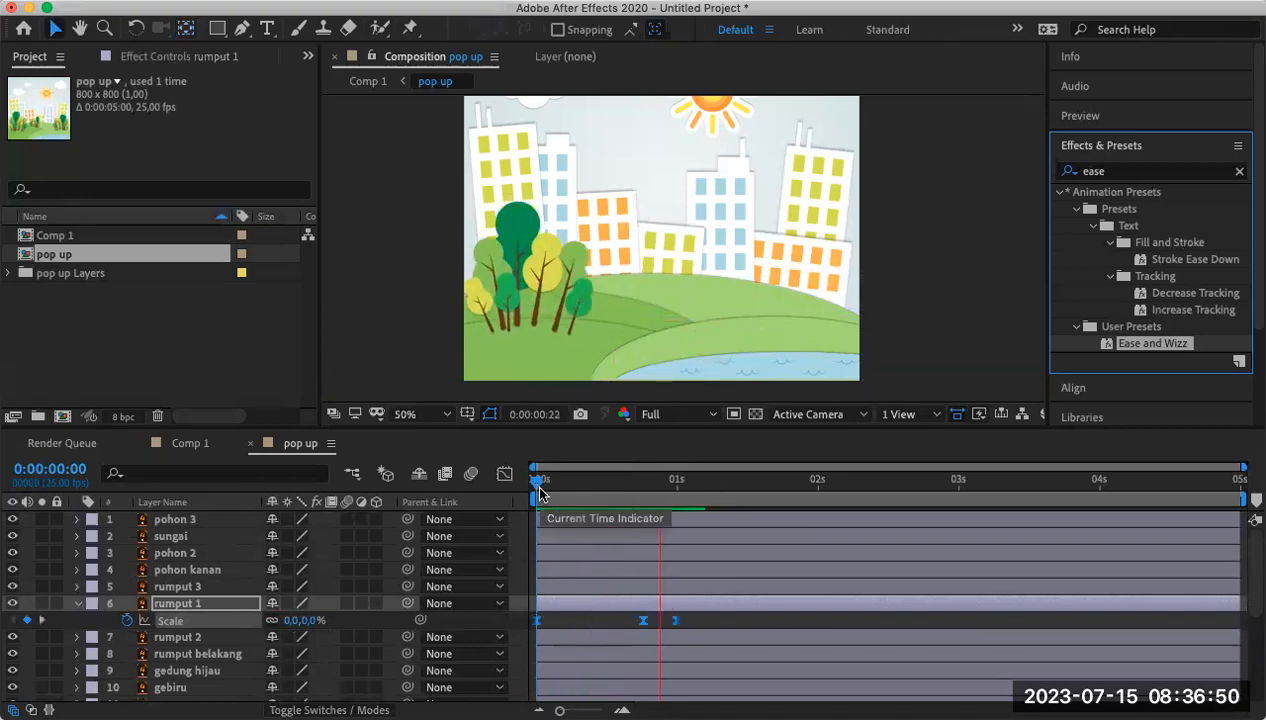
drag(781, 484, 728, 510)
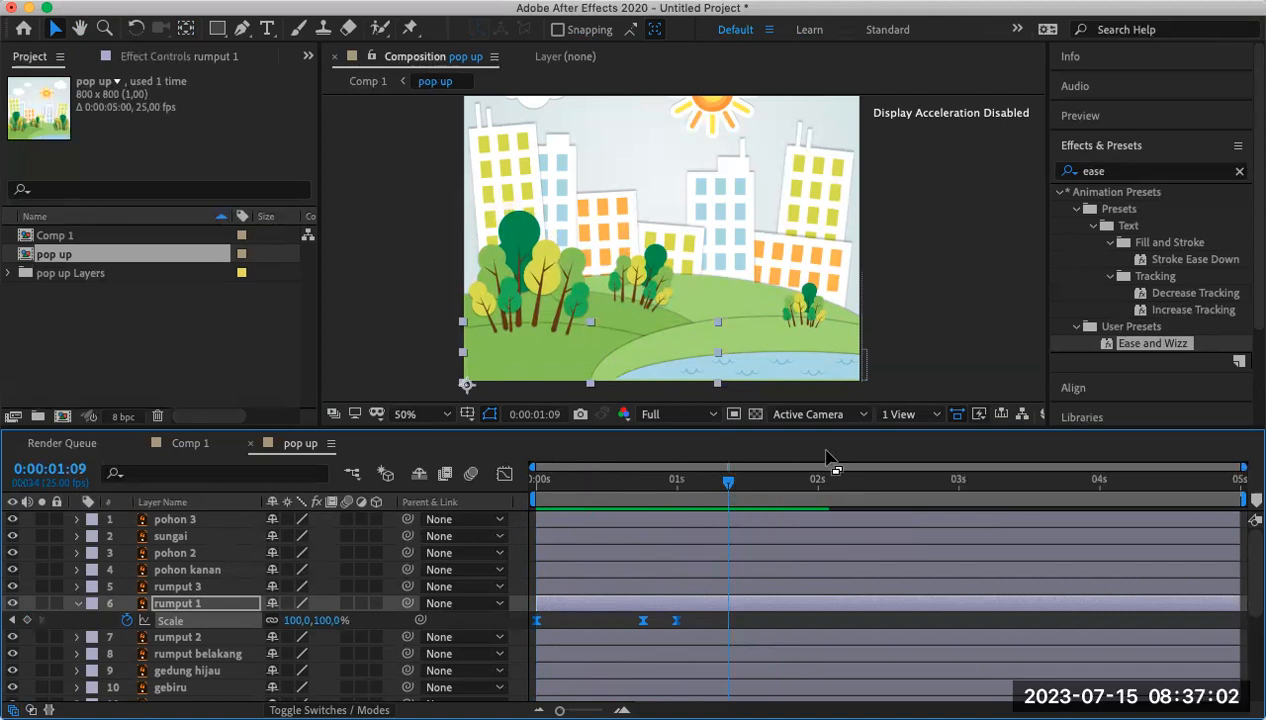
Select the gedung hijau layer, the tall green-windowed building at the far left of the scene, and show its Scale.
click(522, 182)
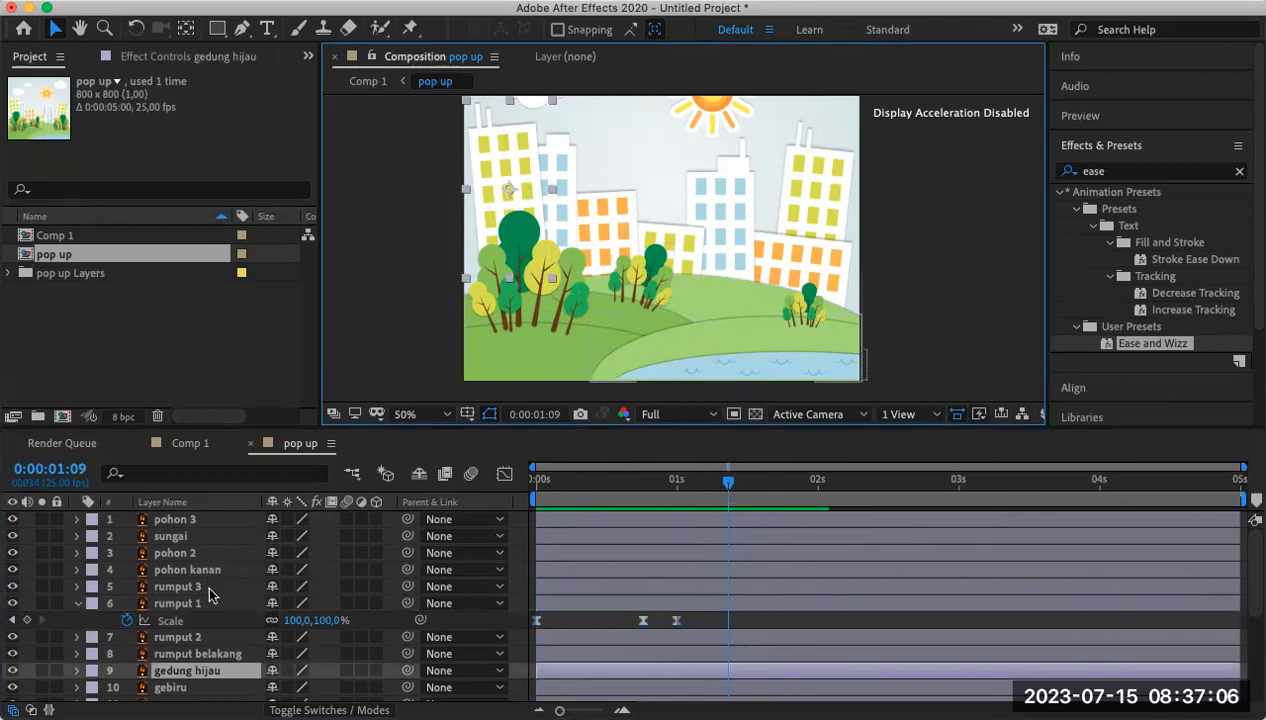
scroll(208, 590, down, 3)
scroll(207, 582, down, 2)
scroll(207, 582, up, 1)
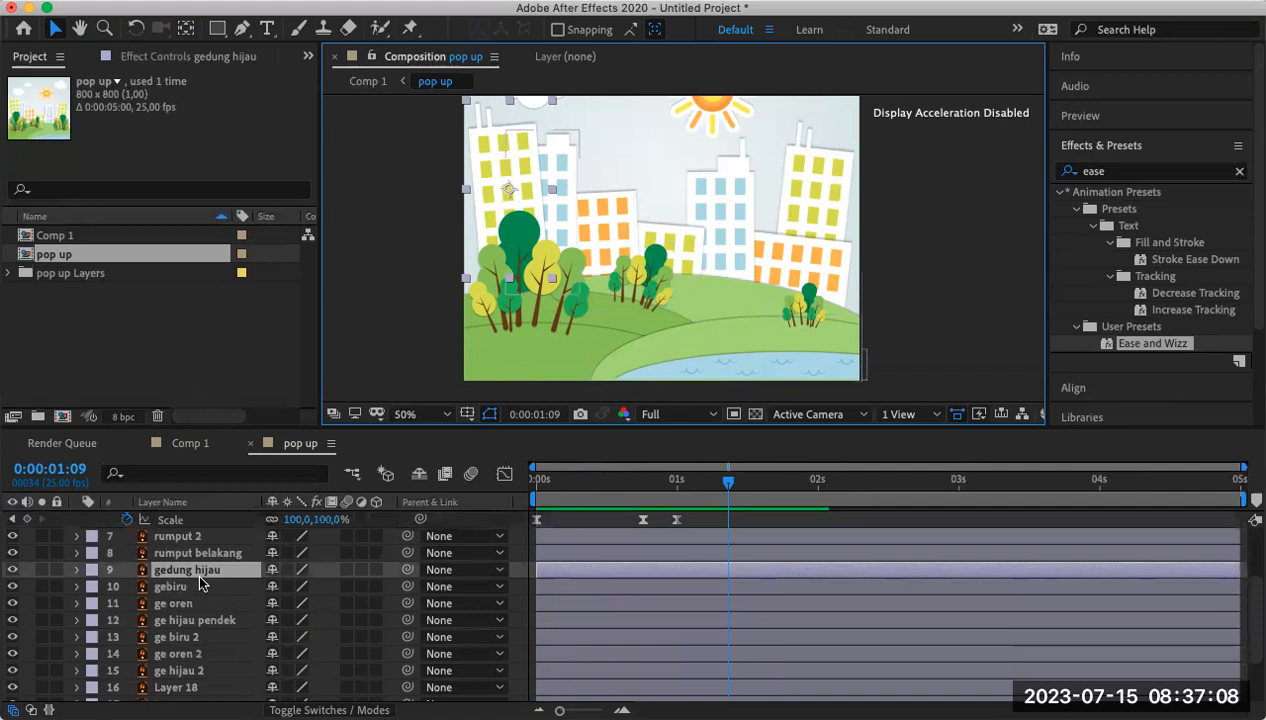
key(s)
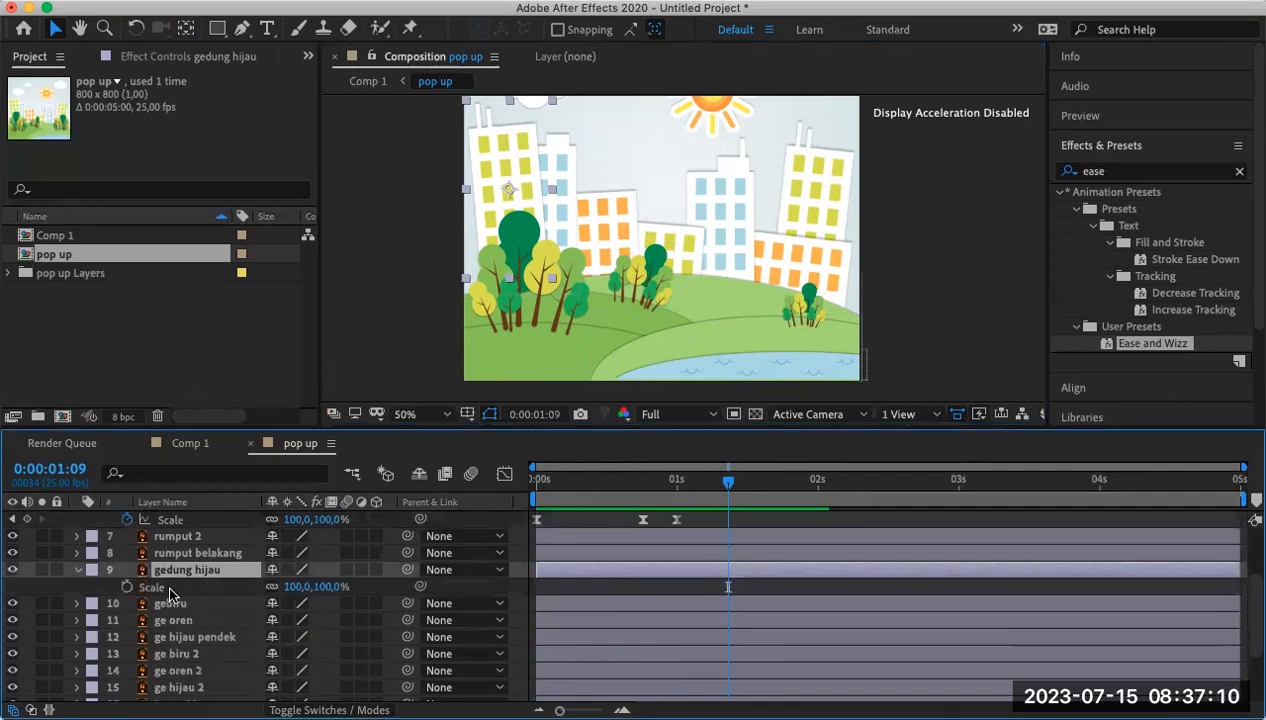
Try the Ease and Wizz preset on the gedung hijau layer at 0:00:01:09 and undo it.
drag(1119, 352, 509, 163)
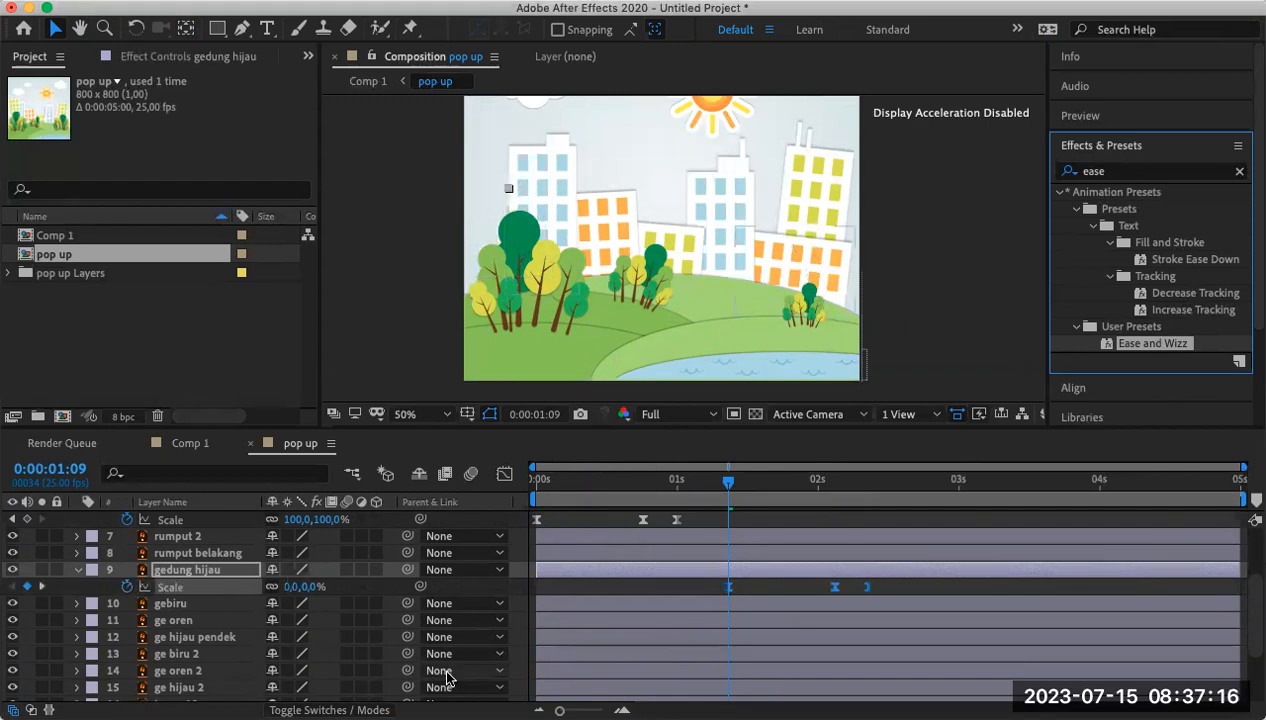
key(super+z)
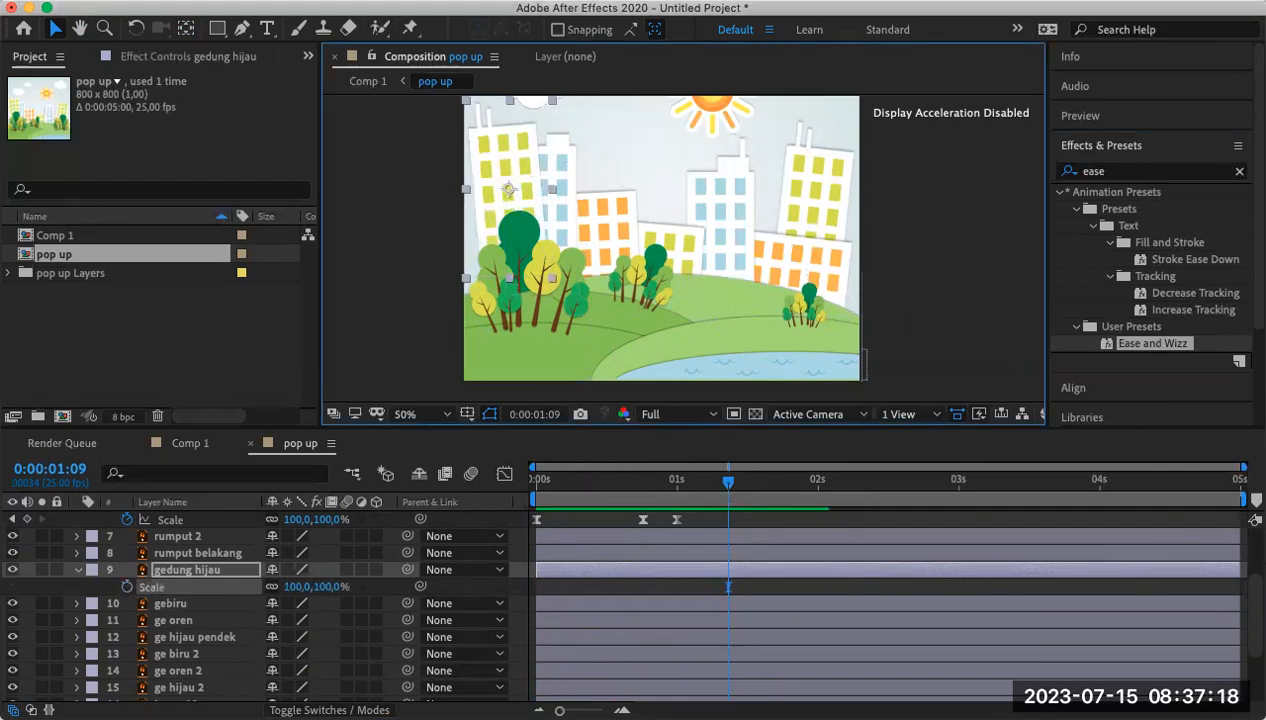
Move the gedung hijau layer's anchor point to the building's bottom centre, apply the Ease and Wizz preset at 0:00:01:09, and preview it.
click(185, 28)
drag(515, 192, 512, 272)
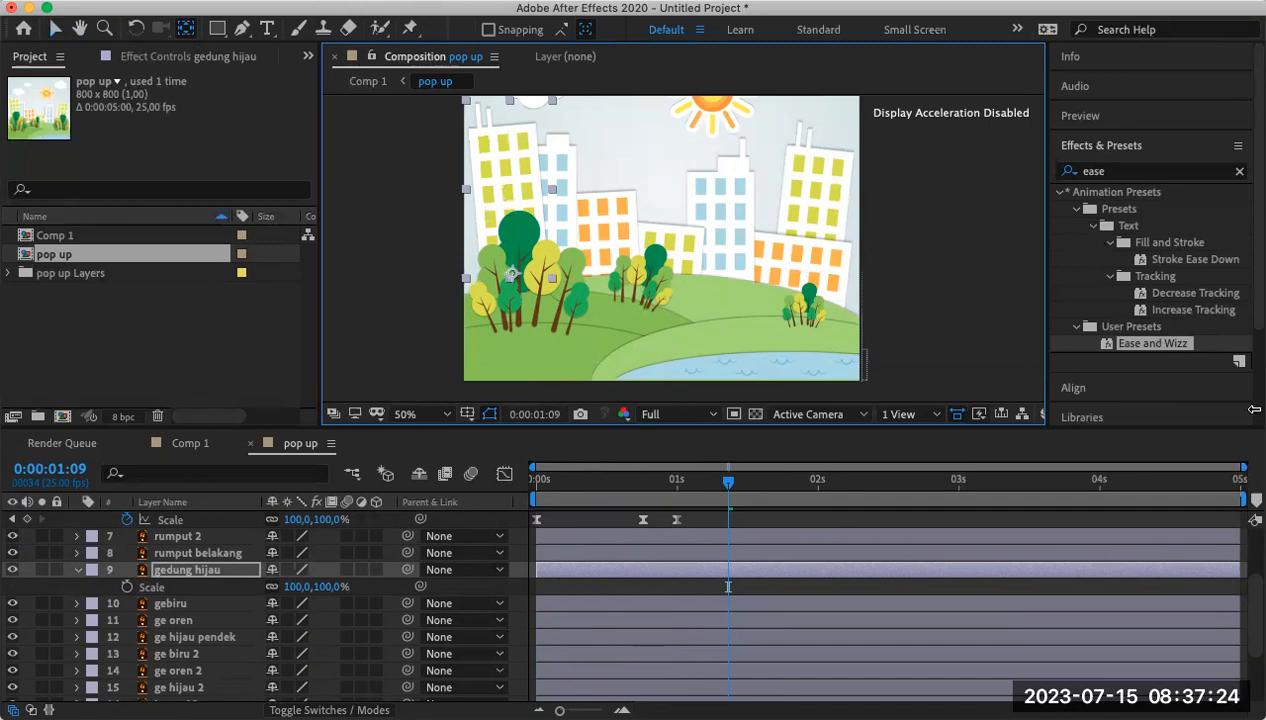
drag(1154, 346, 506, 184)
drag(730, 484, 511, 507)
key(space)
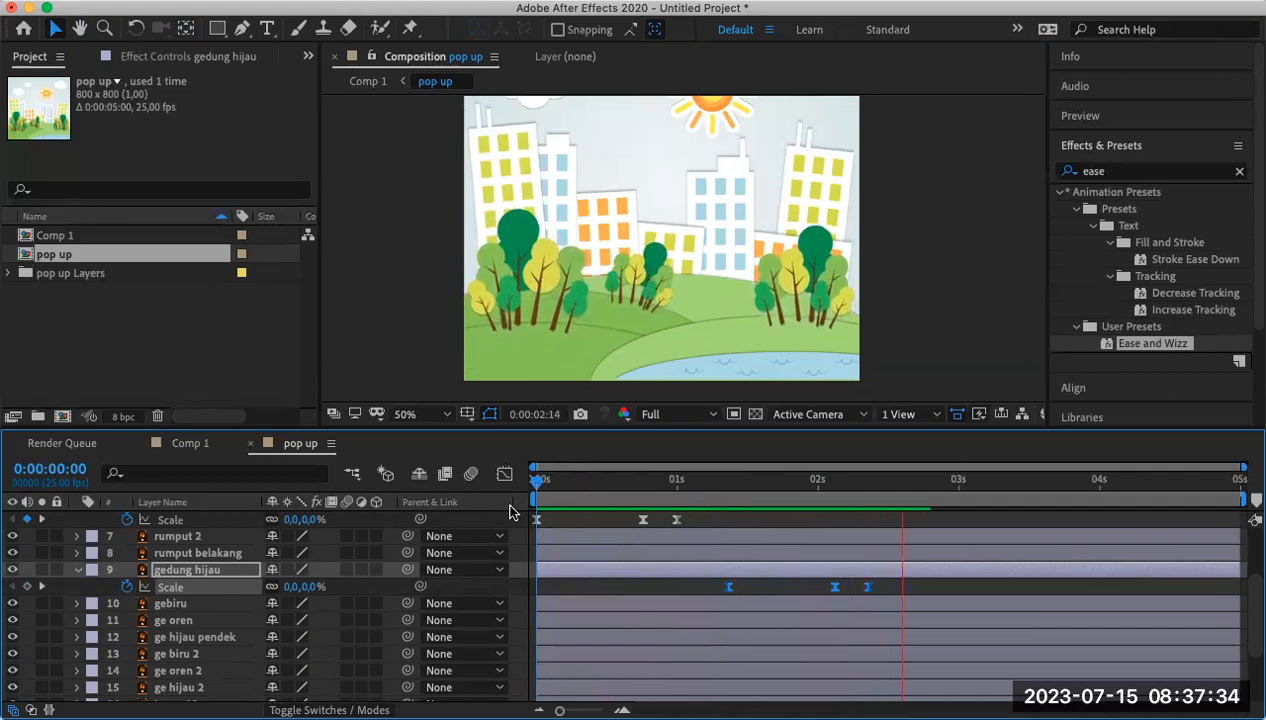
key(space)
Shift the gedung hijau layer's three Scale keyframes earlier to start at about 0:00:00:07 and preview the timing.
drag(727, 588, 614, 587)
key(Home)
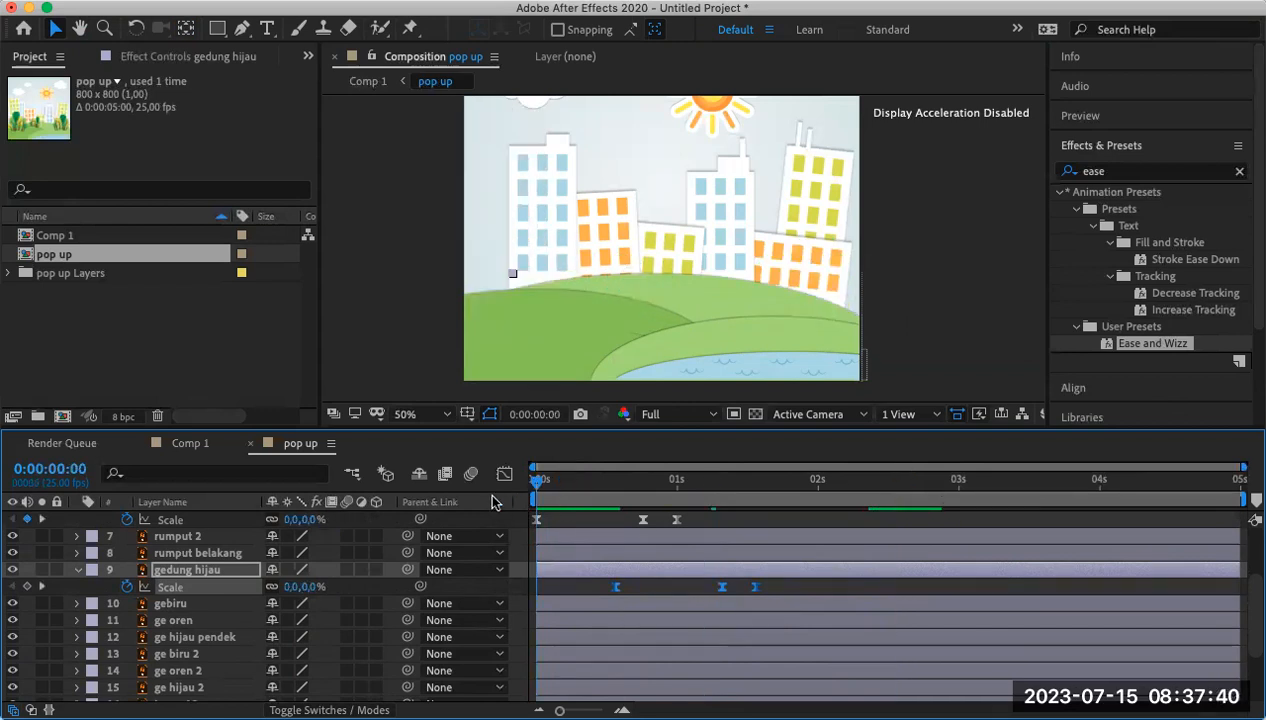
key(space)
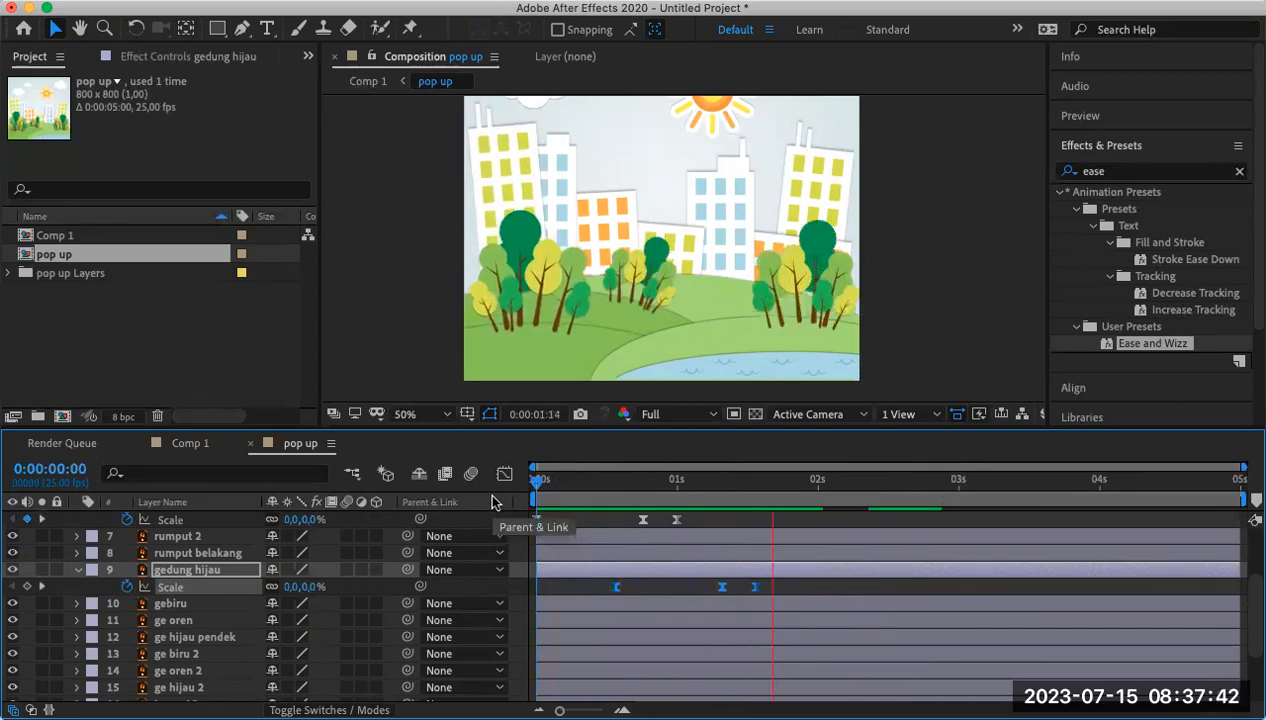
drag(616, 587, 572, 586)
drag(800, 478, 530, 480)
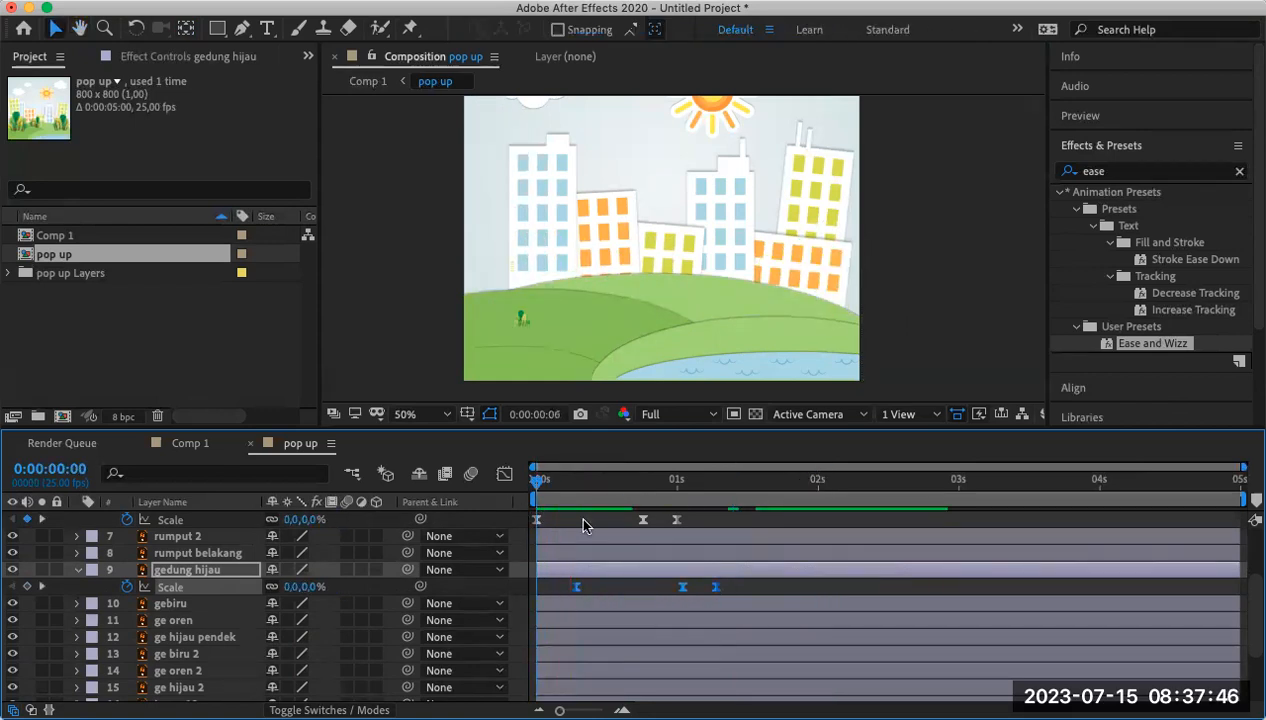
key(space)
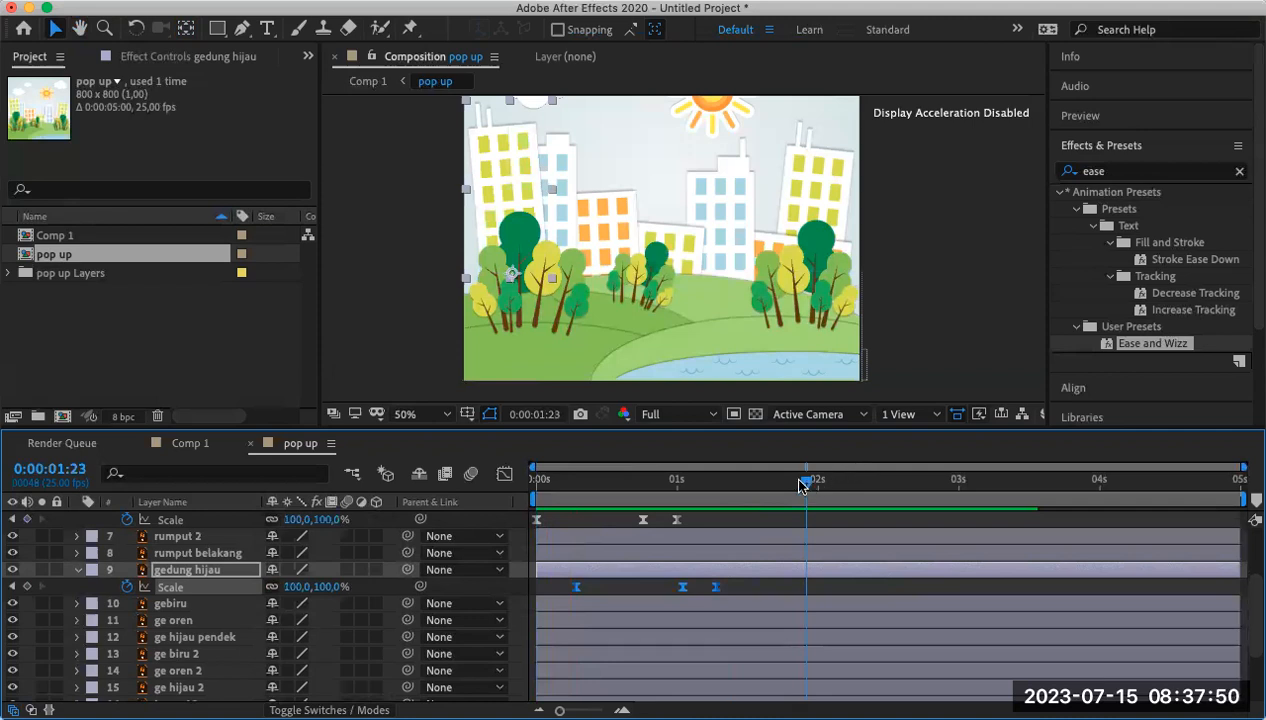
click(557, 168)
click(593, 206)
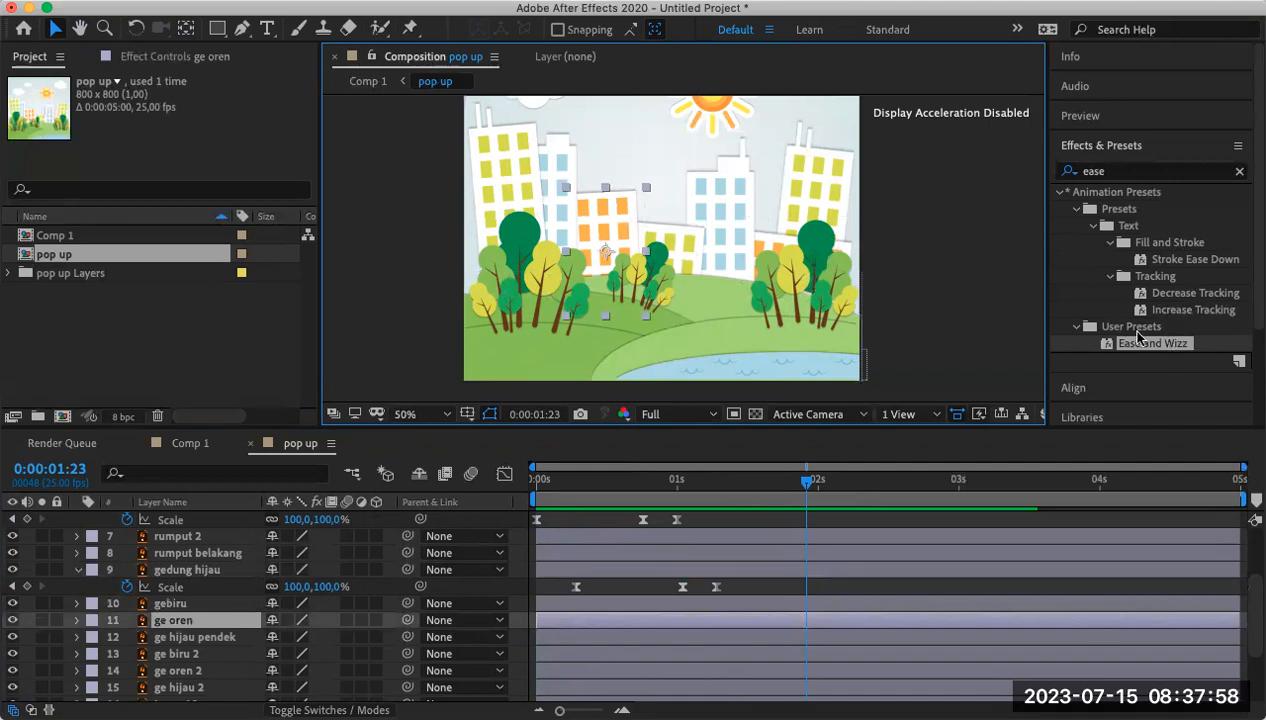
scroll(698, 265, up, 4)
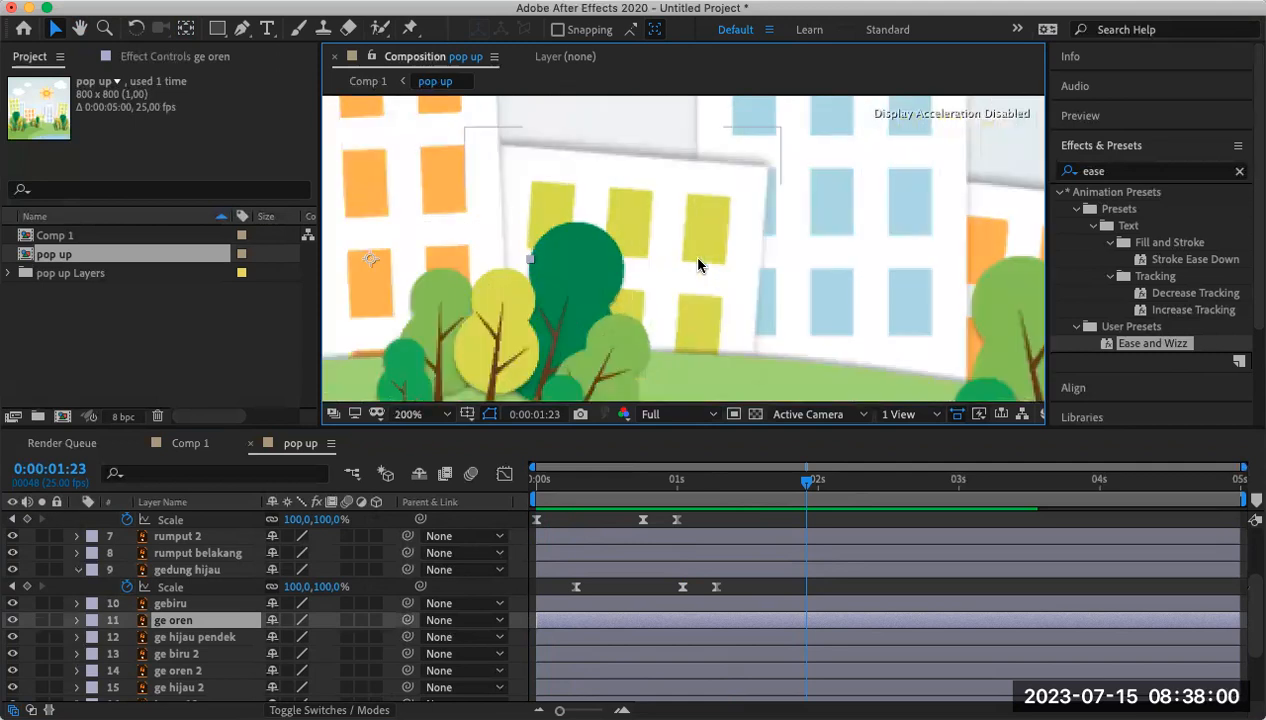
scroll(684, 206, down, 6)
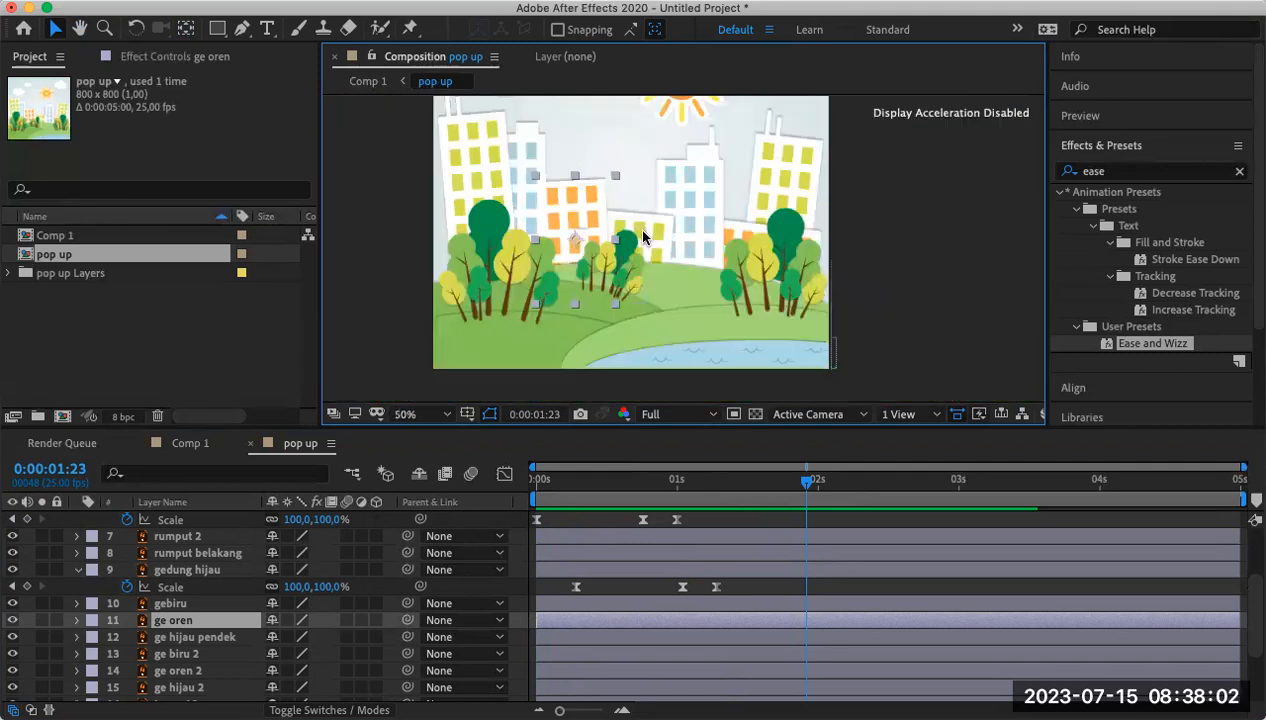
scroll(643, 236, up, 2)
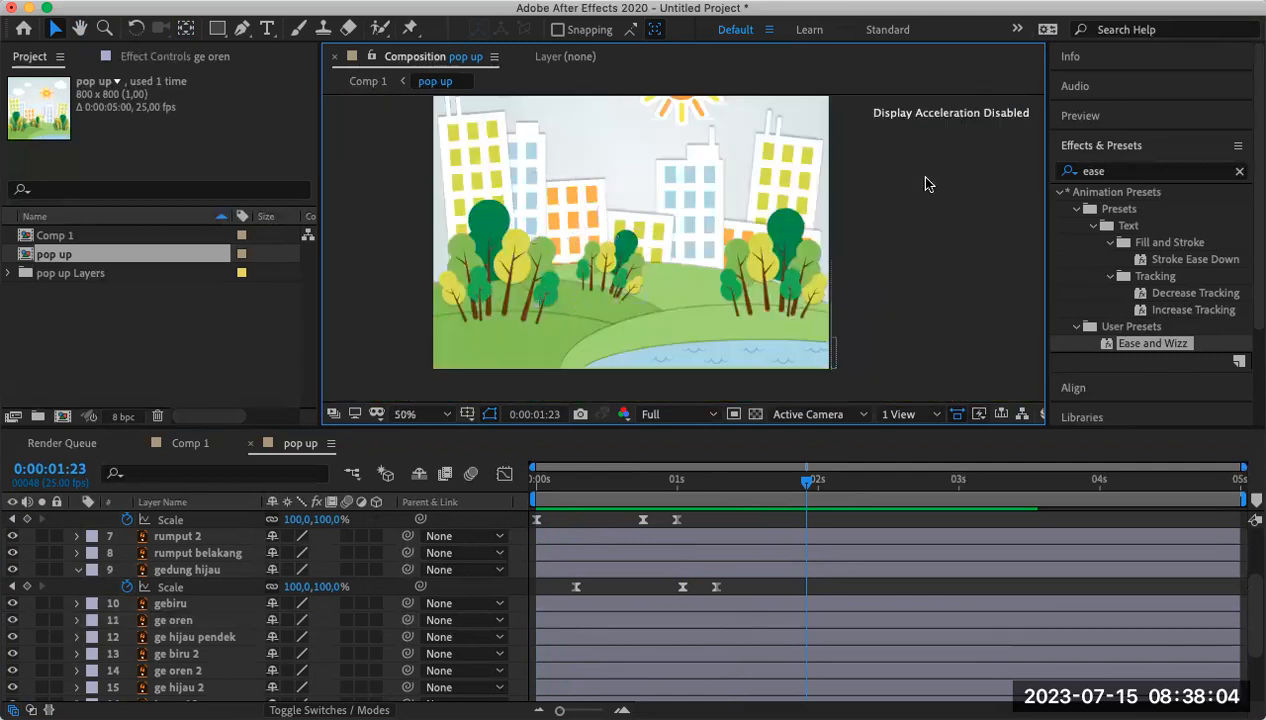
scroll(613, 233, up, 2)
scroll(613, 233, down, 2)
Select the sun in the sky, identify its layer as Layer 18, and rename it matahri.
key(h)
drag(710, 280, 699, 341)
key(v)
click(666, 248)
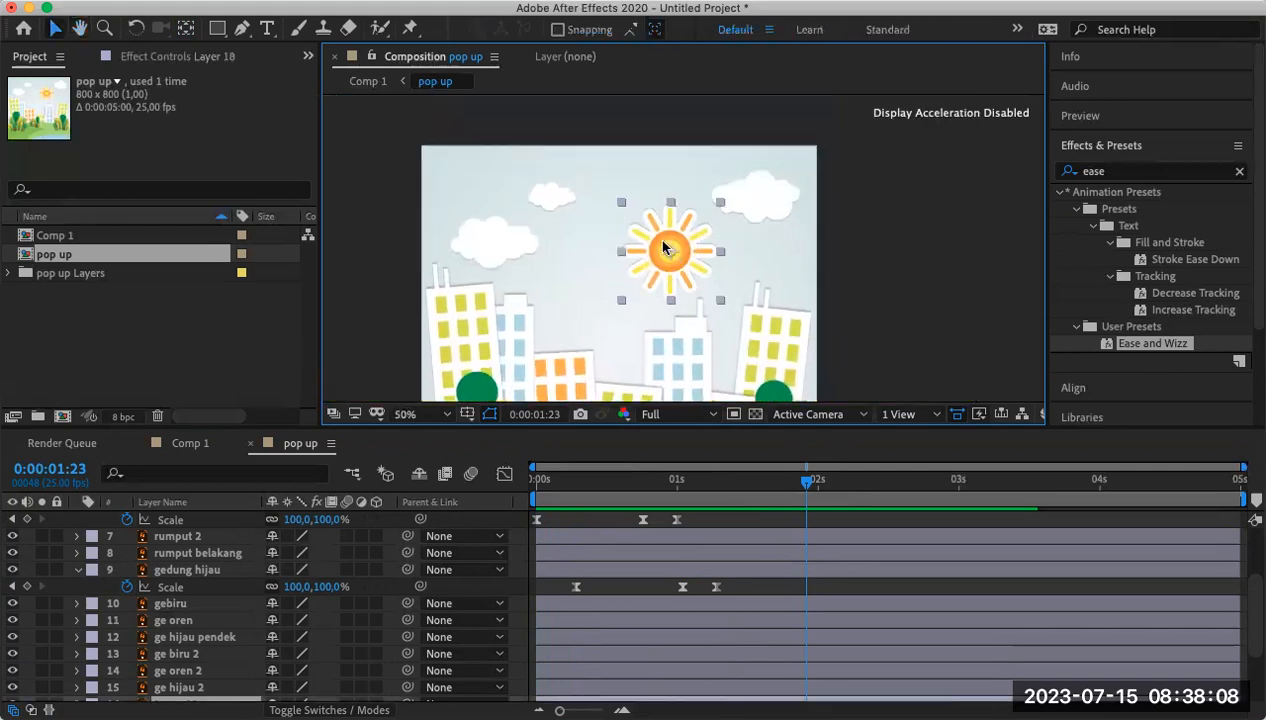
scroll(170, 550, up, 5)
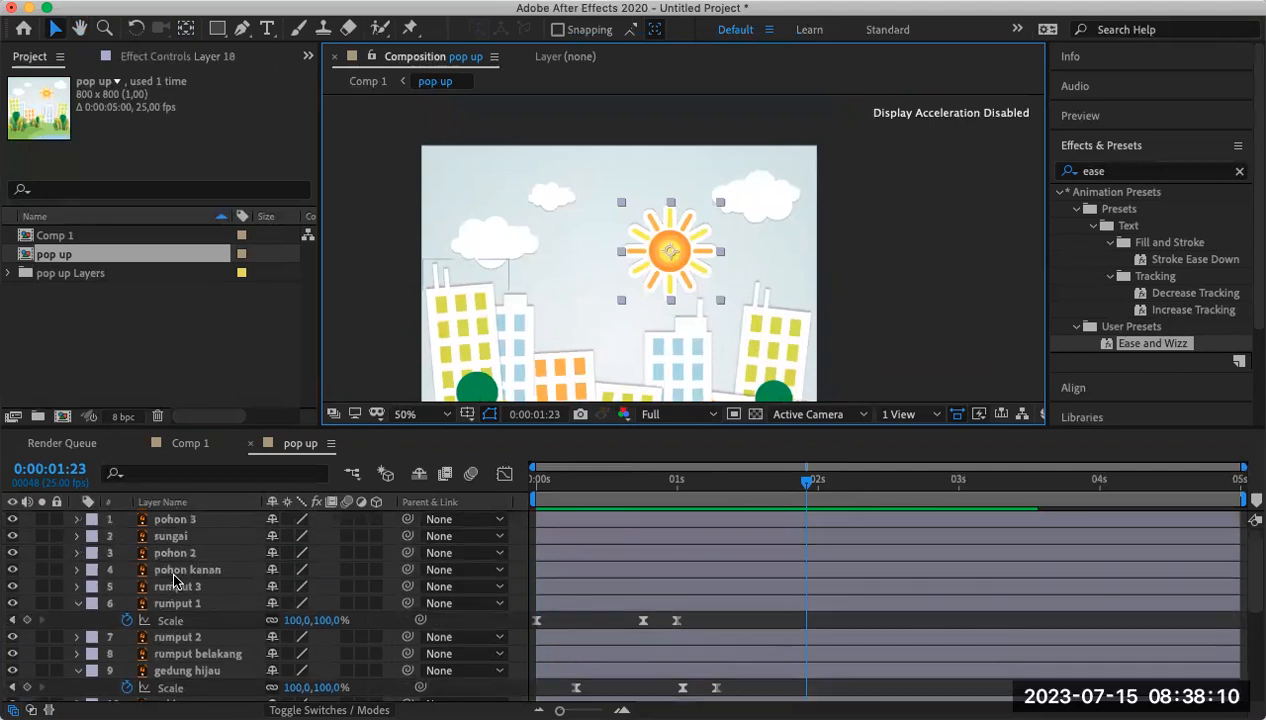
scroll(174, 580, down, 8)
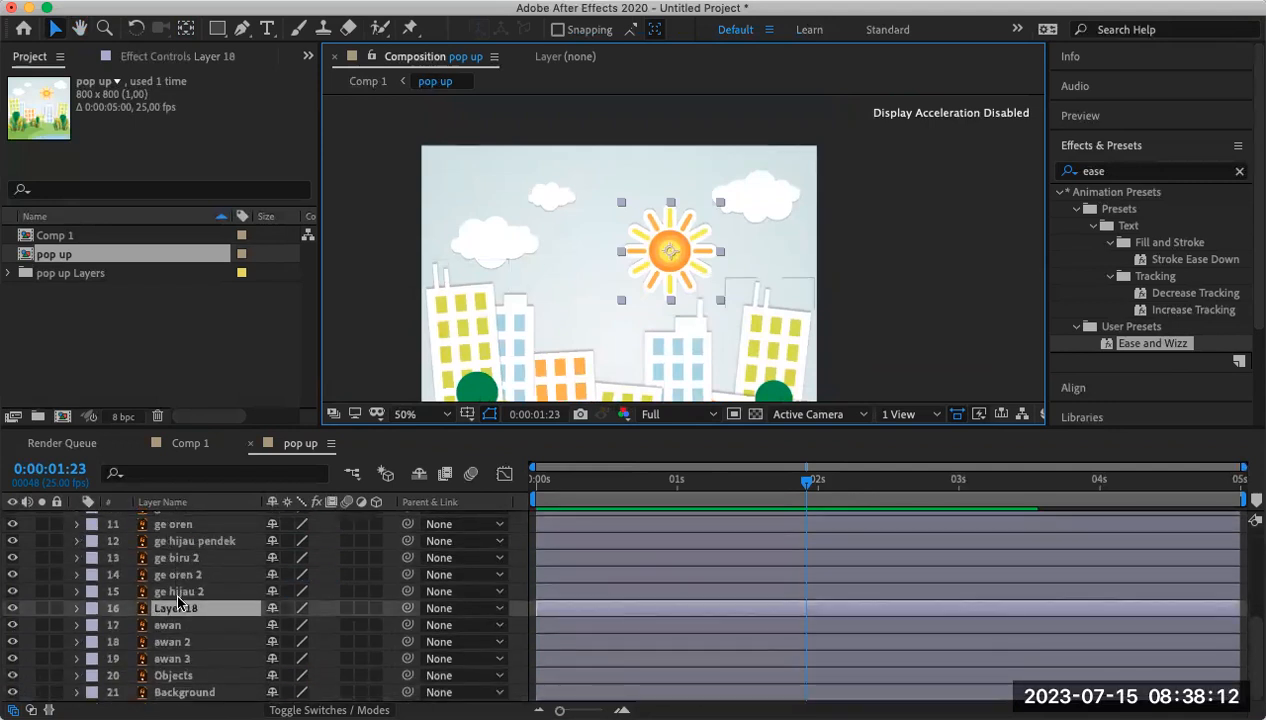
click(12, 608)
click(12, 608)
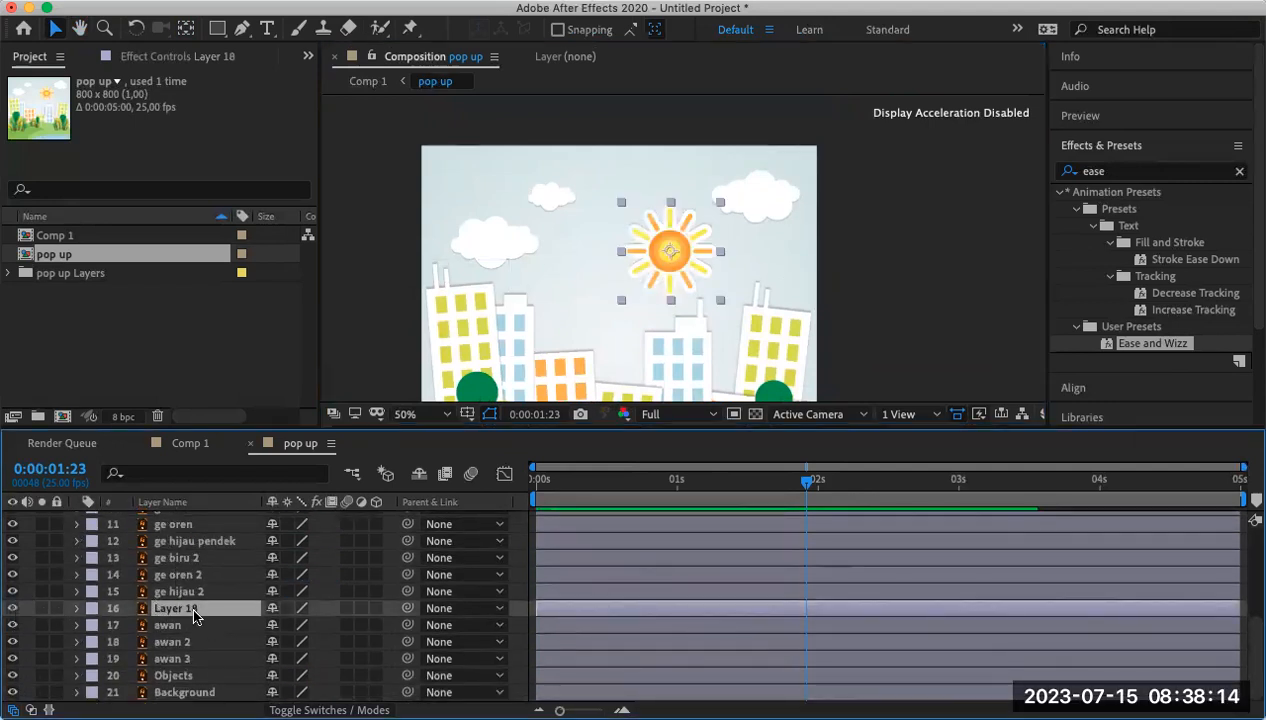
right_click(194, 610)
click(265, 684)
text(matahri)
key(Return)
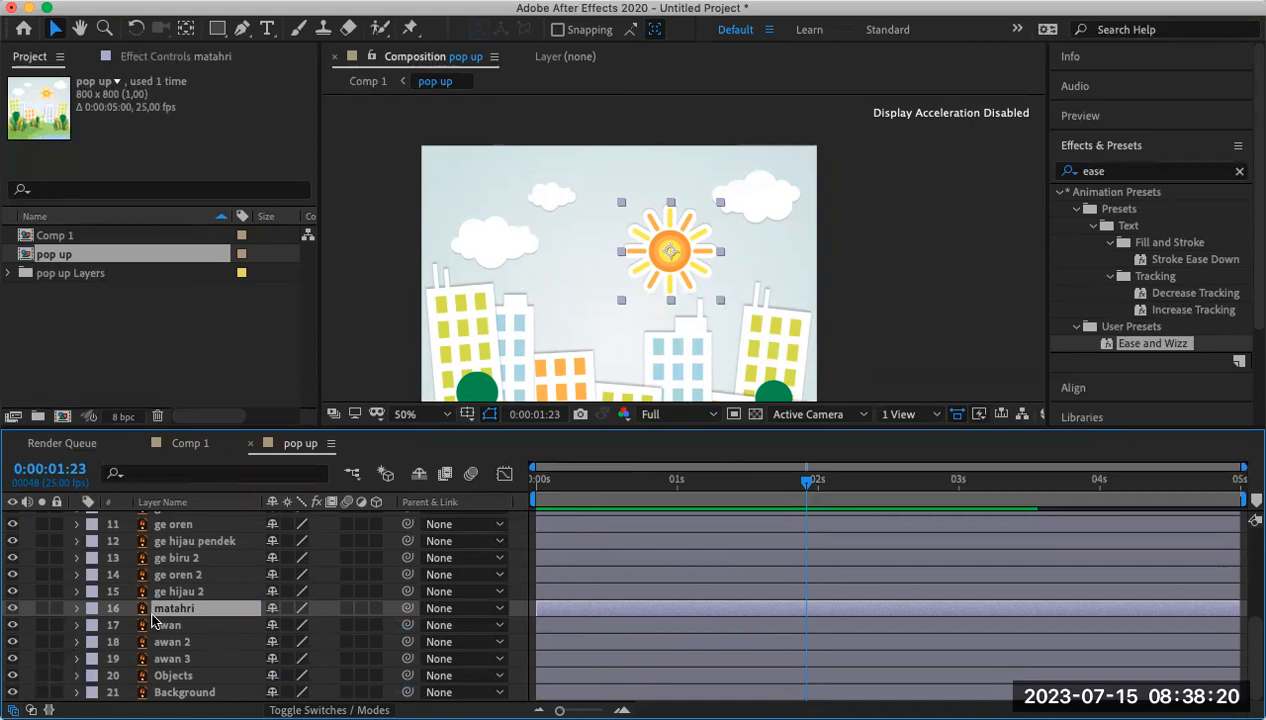
Move the matahri layer off the canvas to Position 927,8, 212,0 and set a Position keyframe at 0:00:00:00.
key(p)
drag(276, 625, 681, 610)
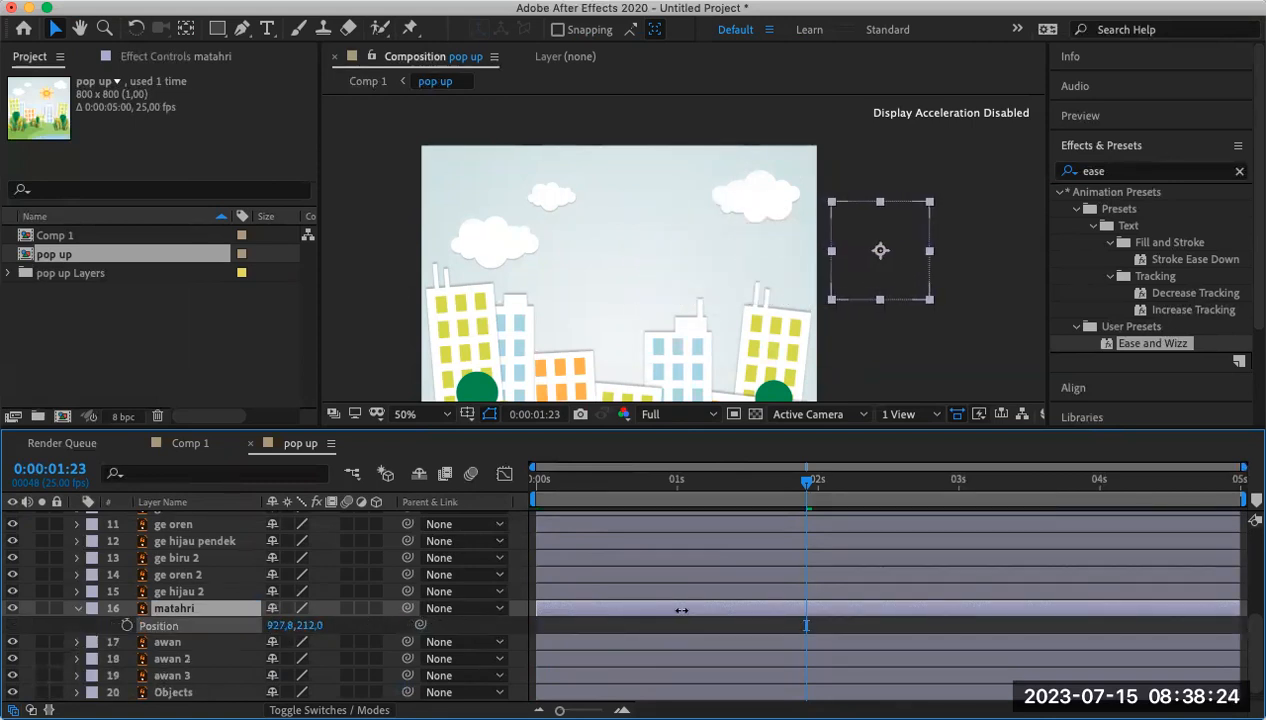
key(Return)
drag(609, 486, 516, 510)
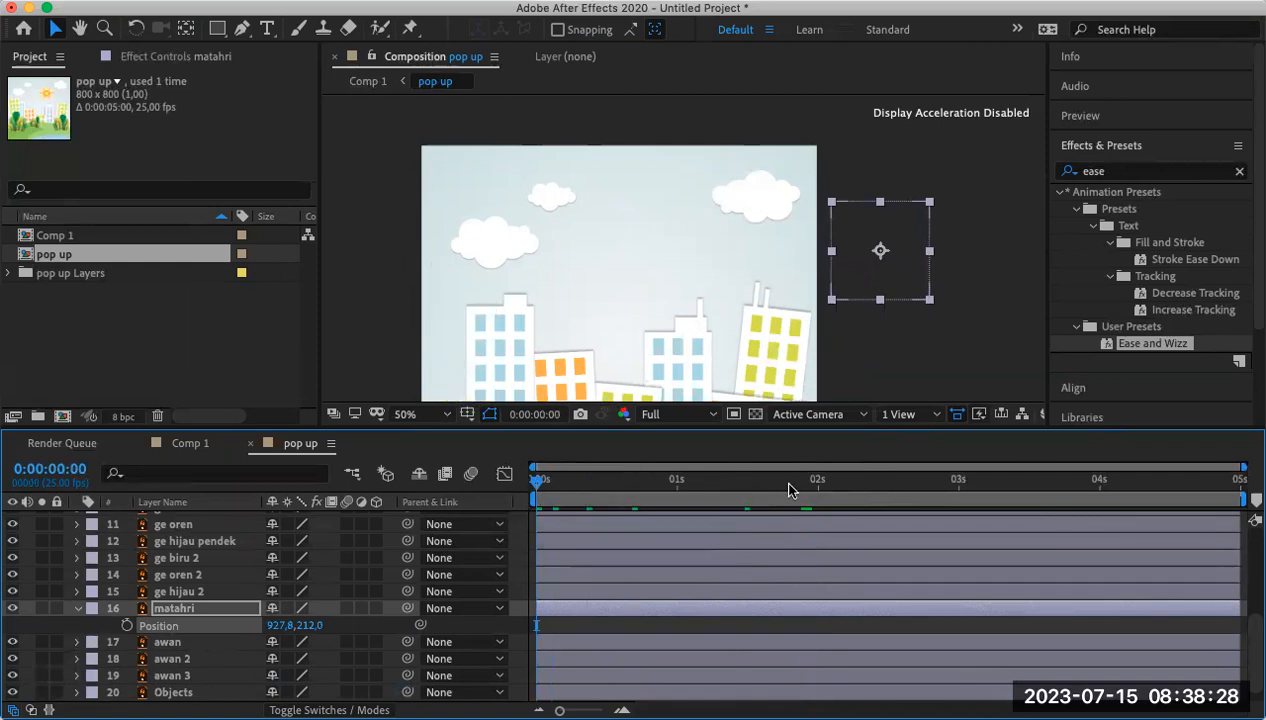
click(127, 626)
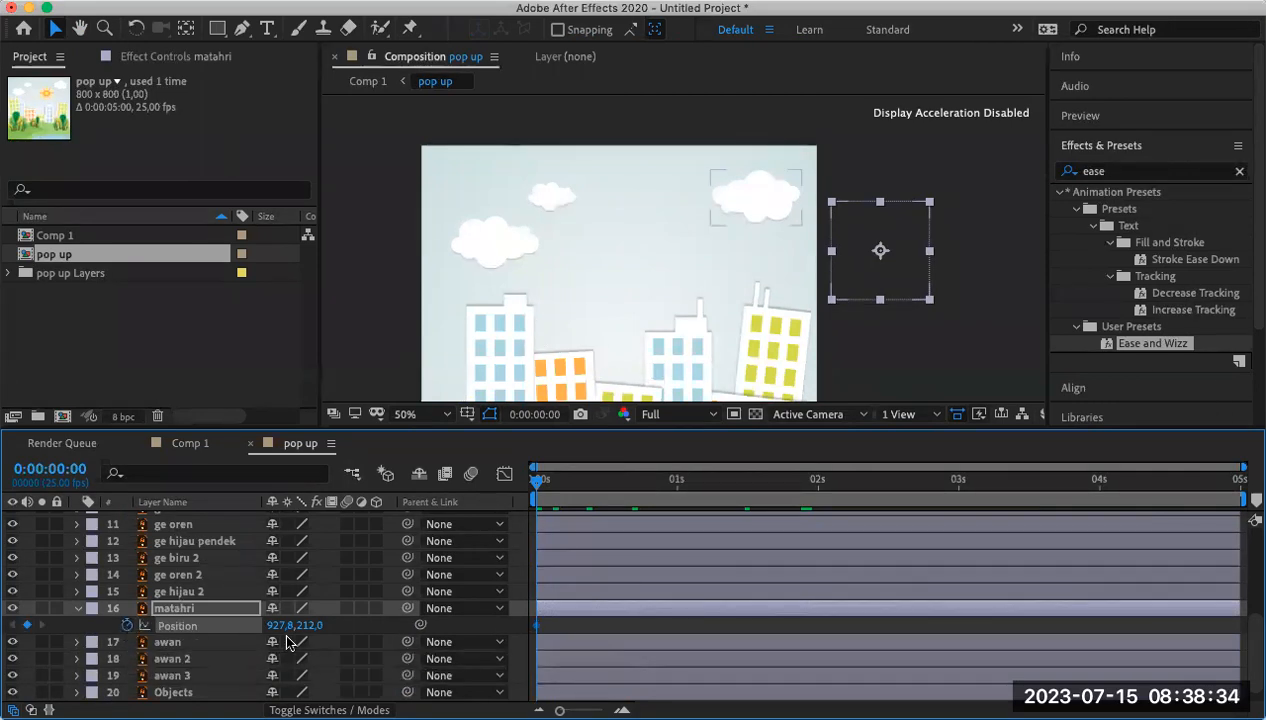
drag(278, 625, 8, 612)
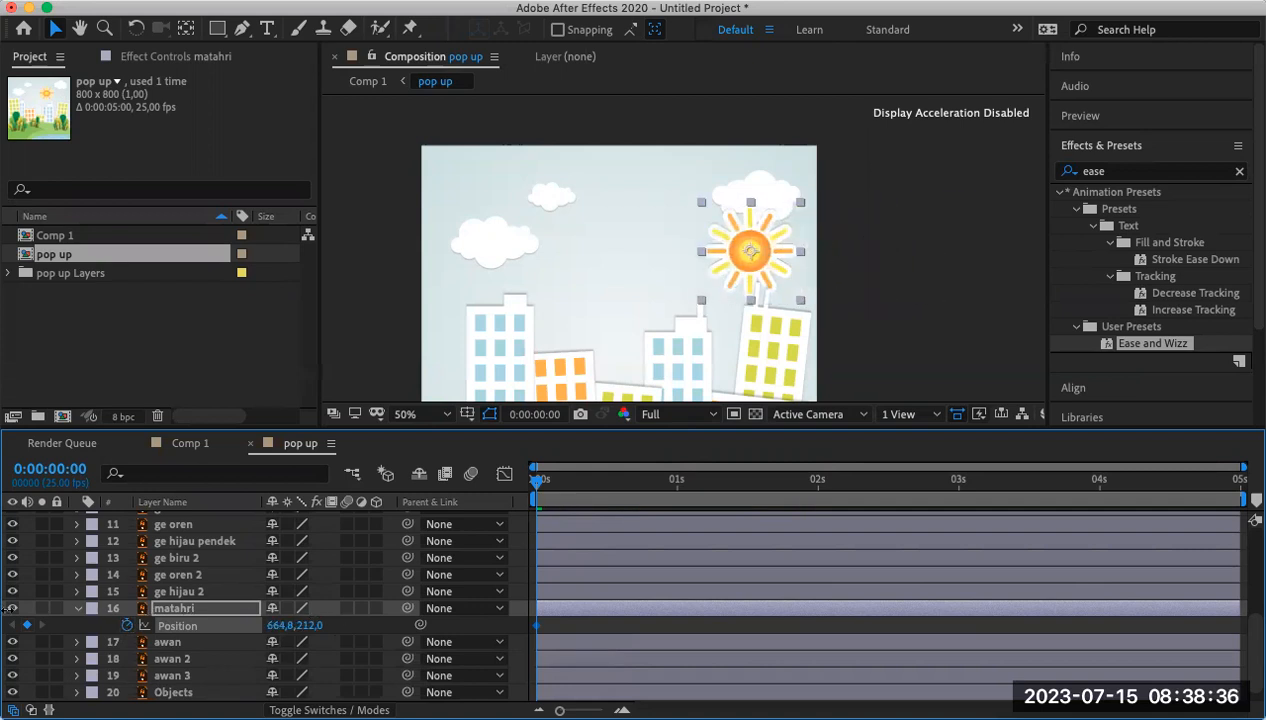
key(super+z)
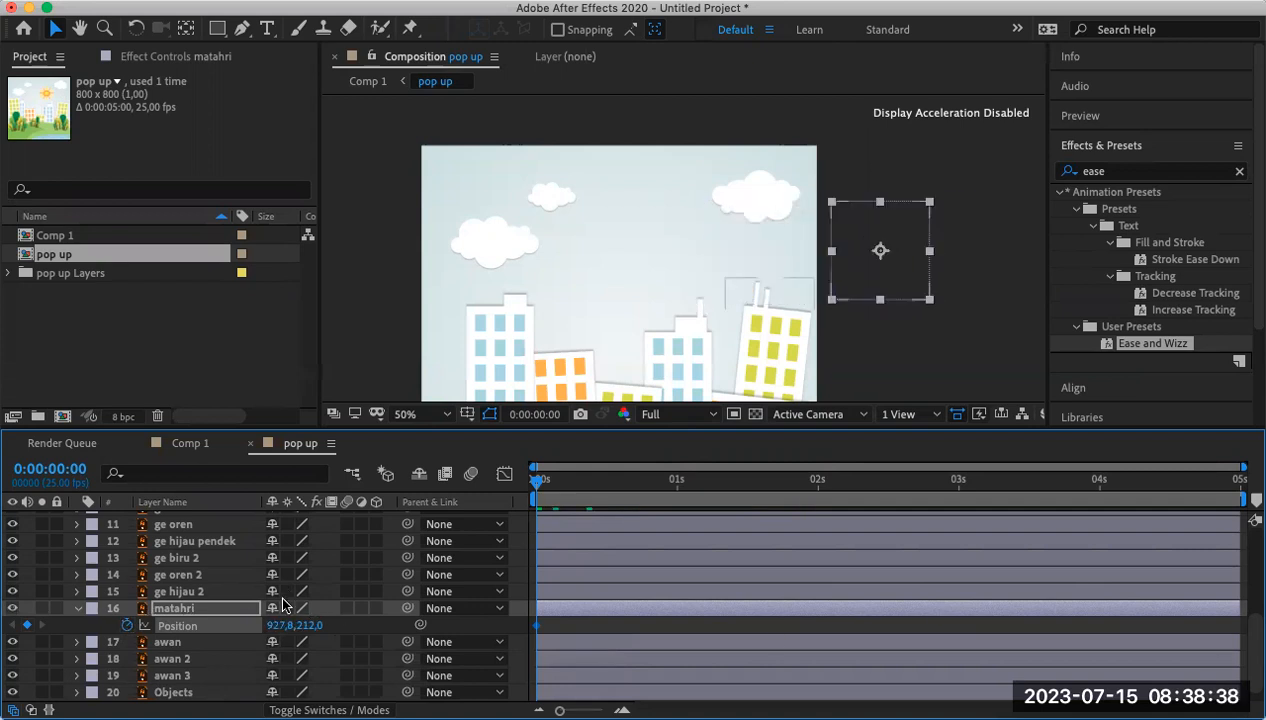
drag(279, 627, 10, 580)
key(super+z)
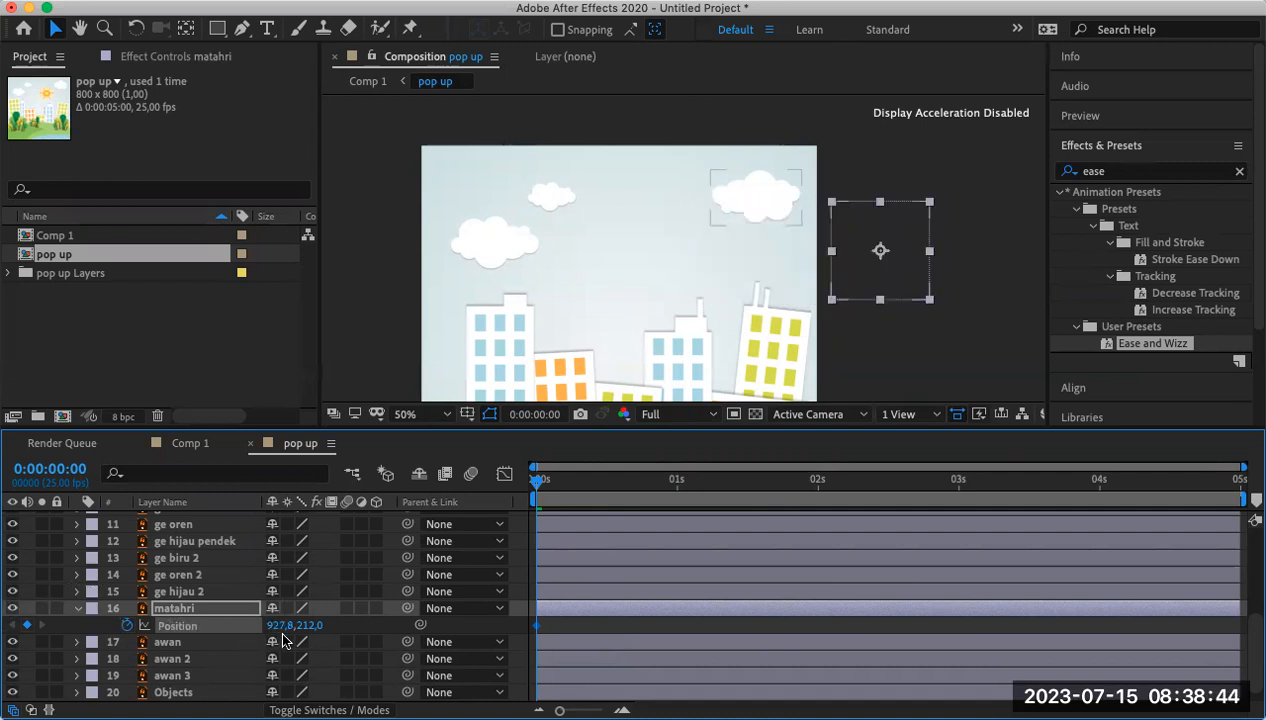
click(300, 625)
text(500)
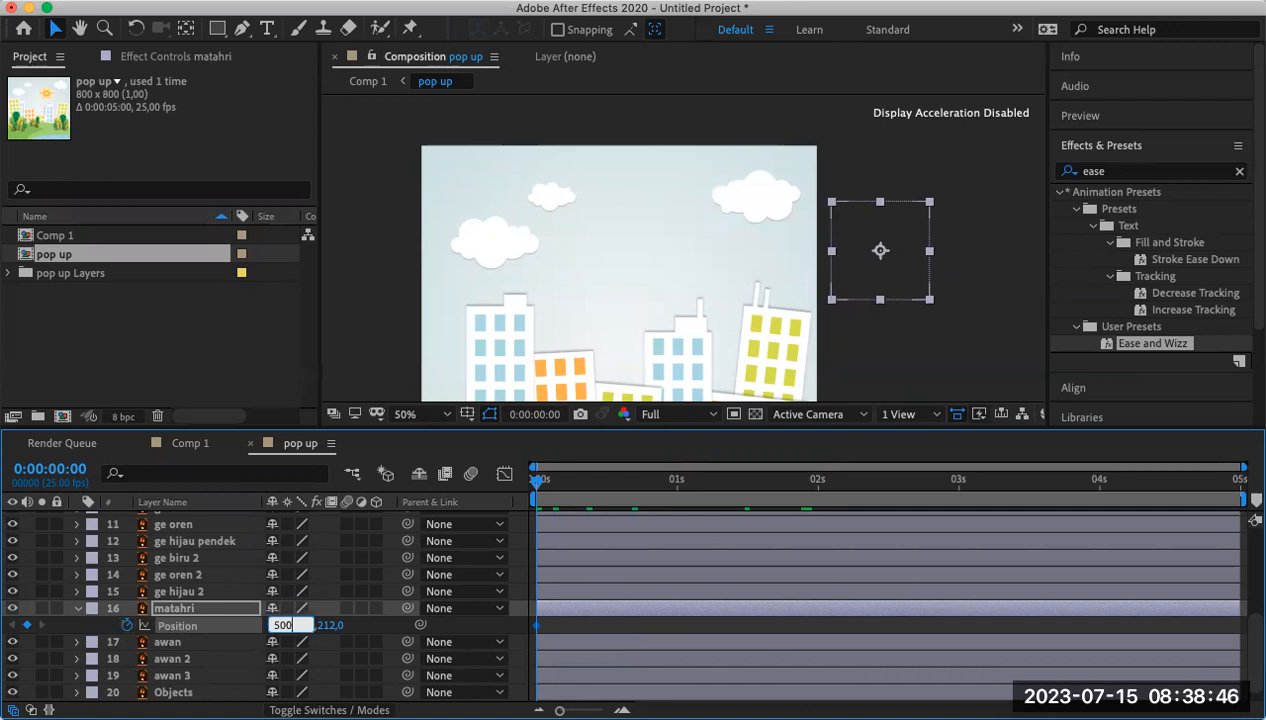
key(Return)
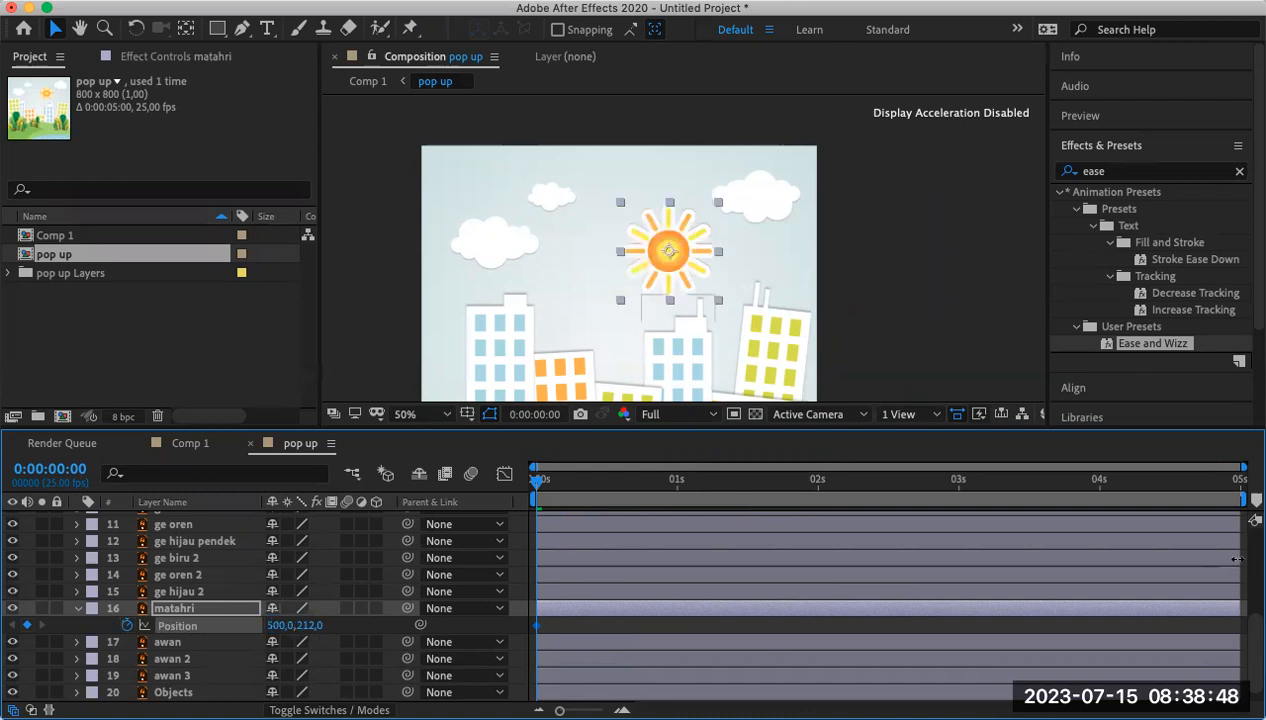
key(super+z)
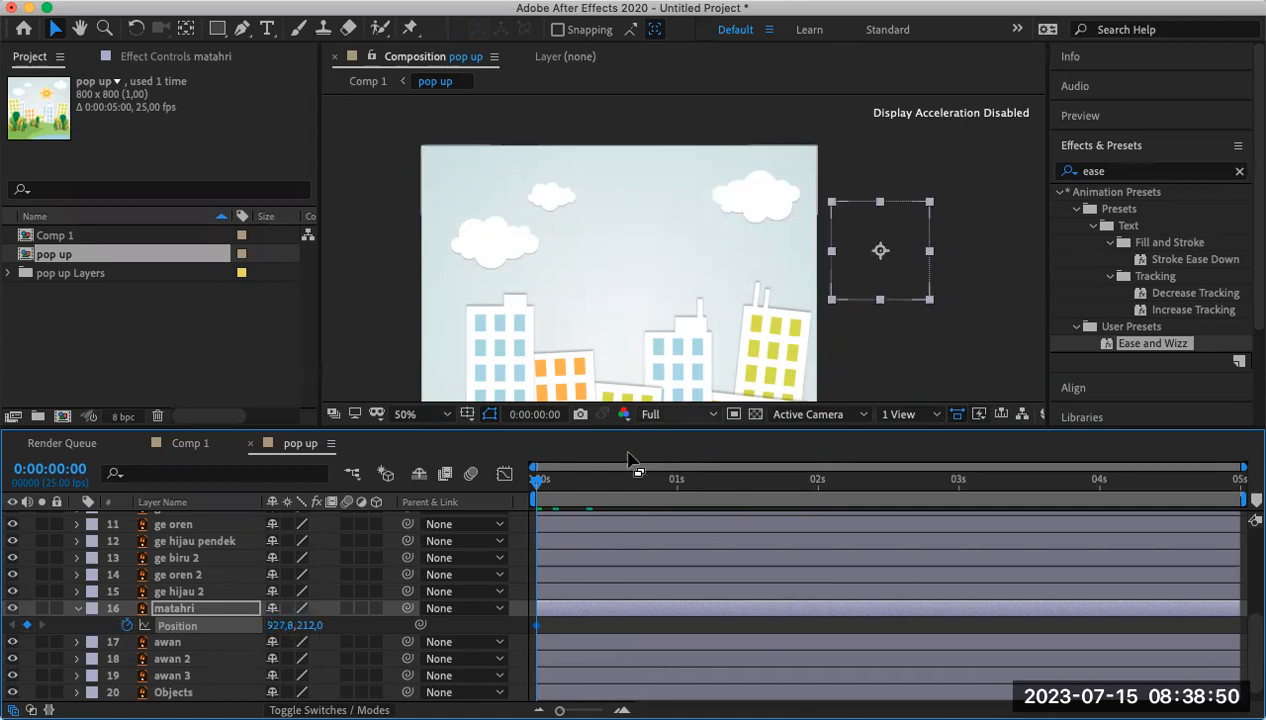
Add a Position keyframe for matahri at 0:00:01:23 with the X position set to 500.
drag(538, 480, 811, 500)
click(280, 625)
text(500)
key(Return)
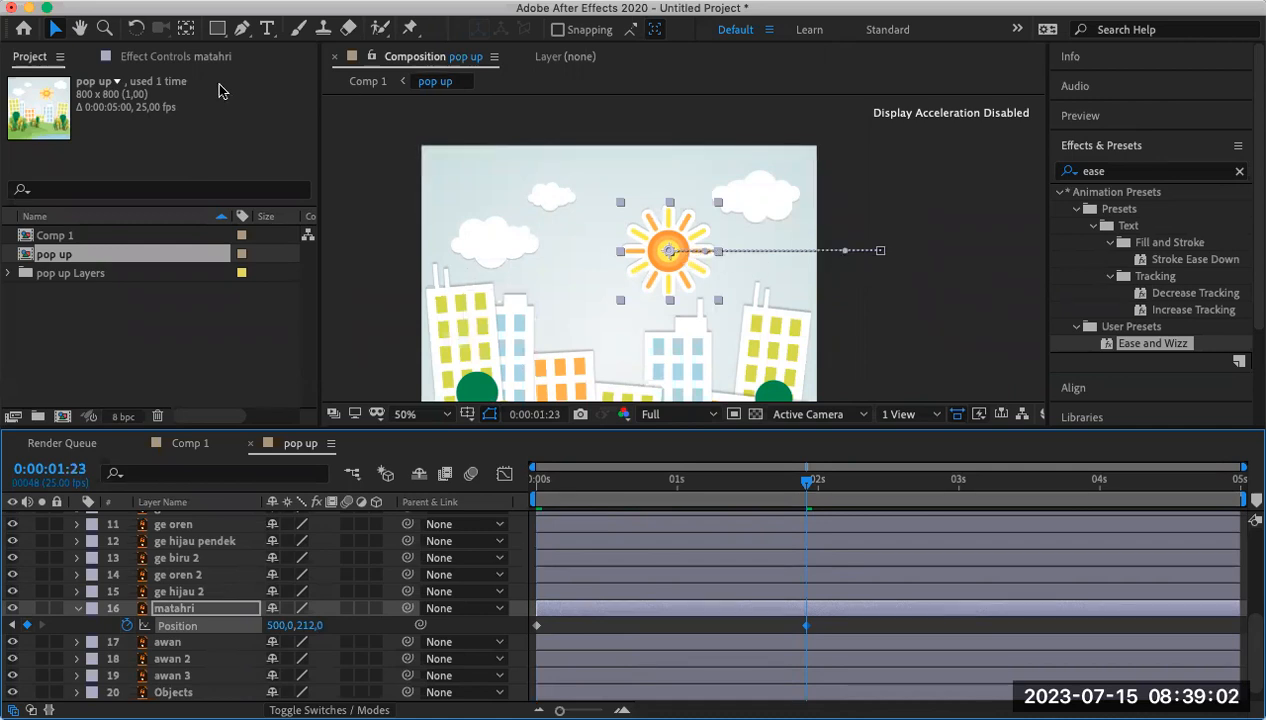
Bend the sun's motion path upward into an arc using the end keyframe's handle, and preview the movement.
drag(706, 253, 775, 155)
drag(806, 482, 475, 537)
key(space)
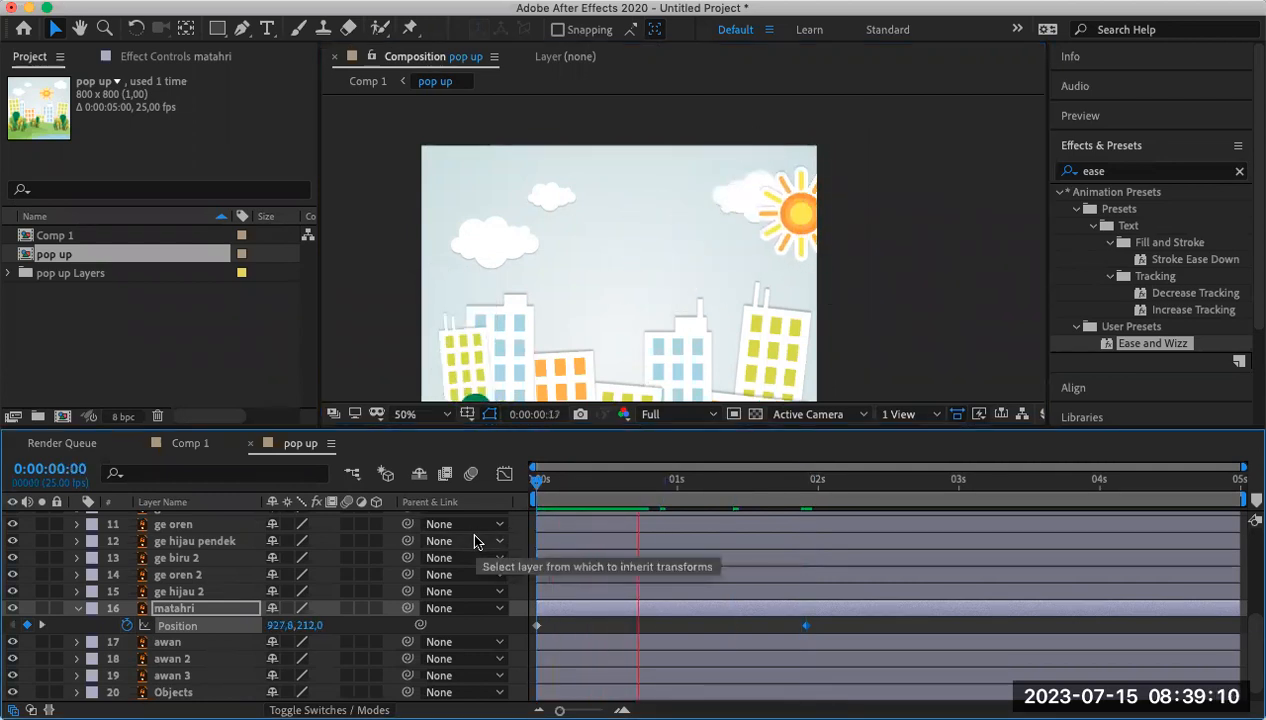
key(space)
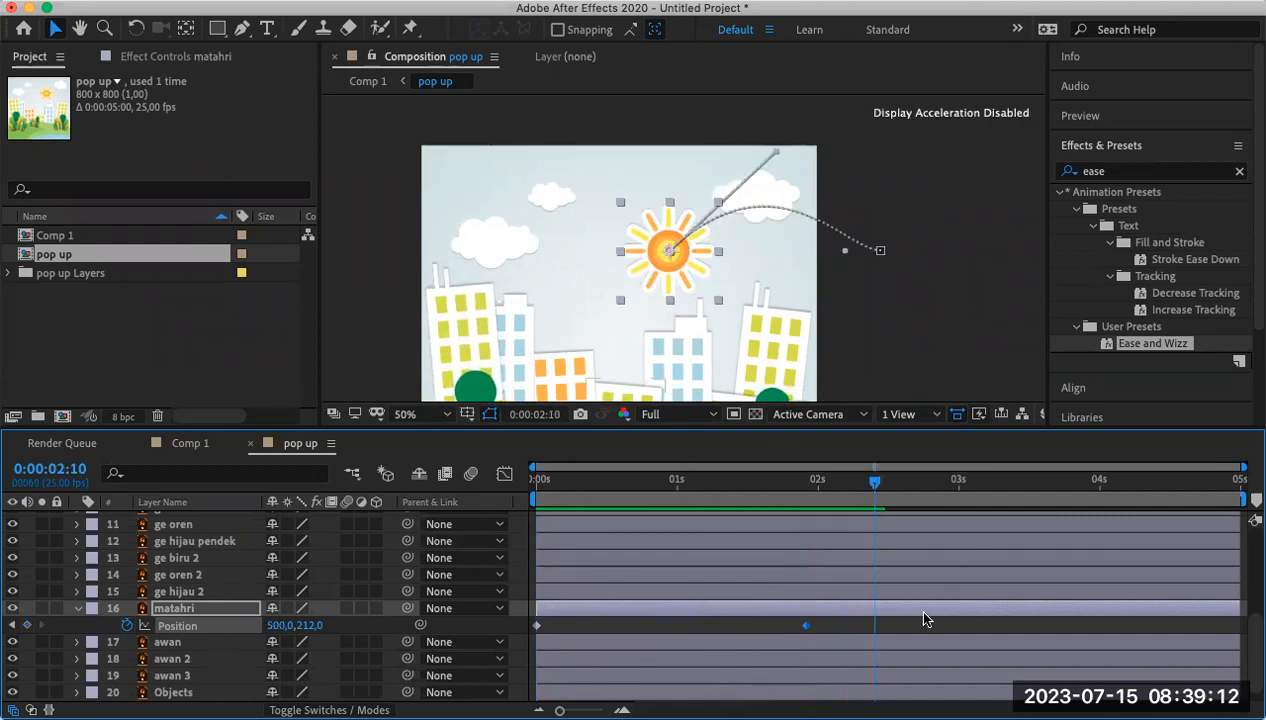
Apply Easy Ease to the matahri layer's two Position keyframes and preview the sun's entrance.
click(537, 626)
right_click(537, 626)
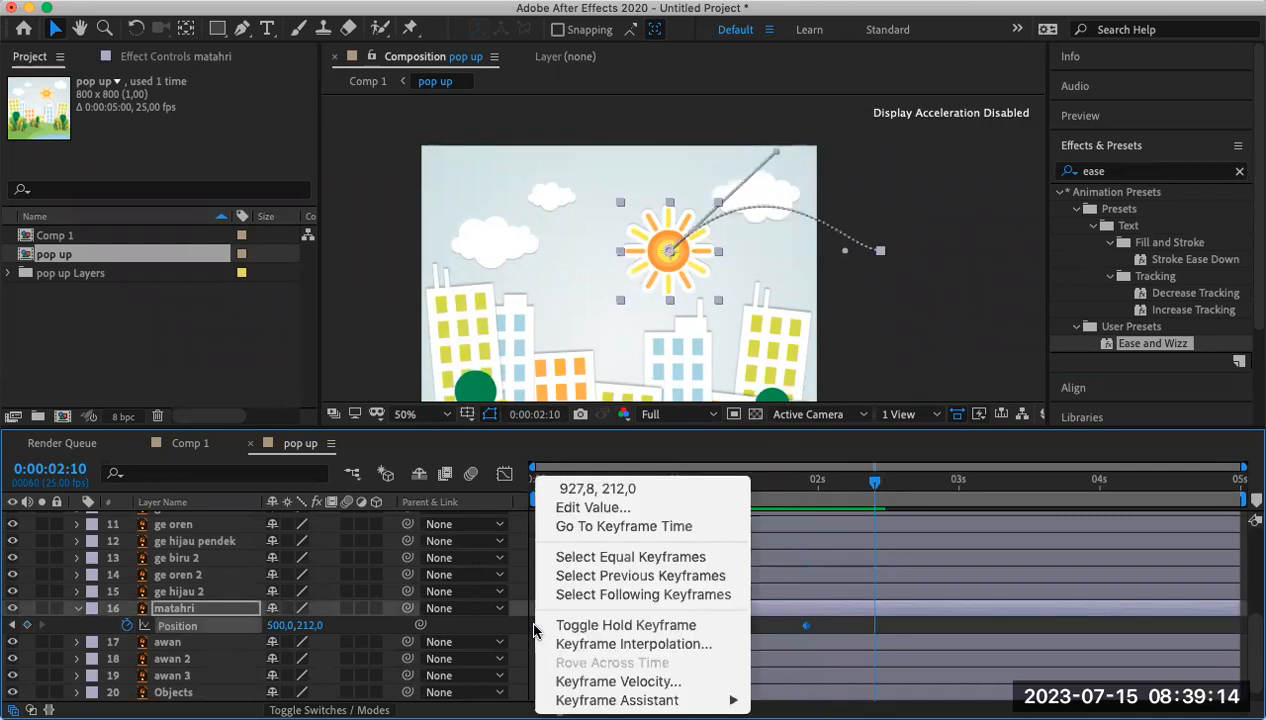
mouse_move(640, 700)
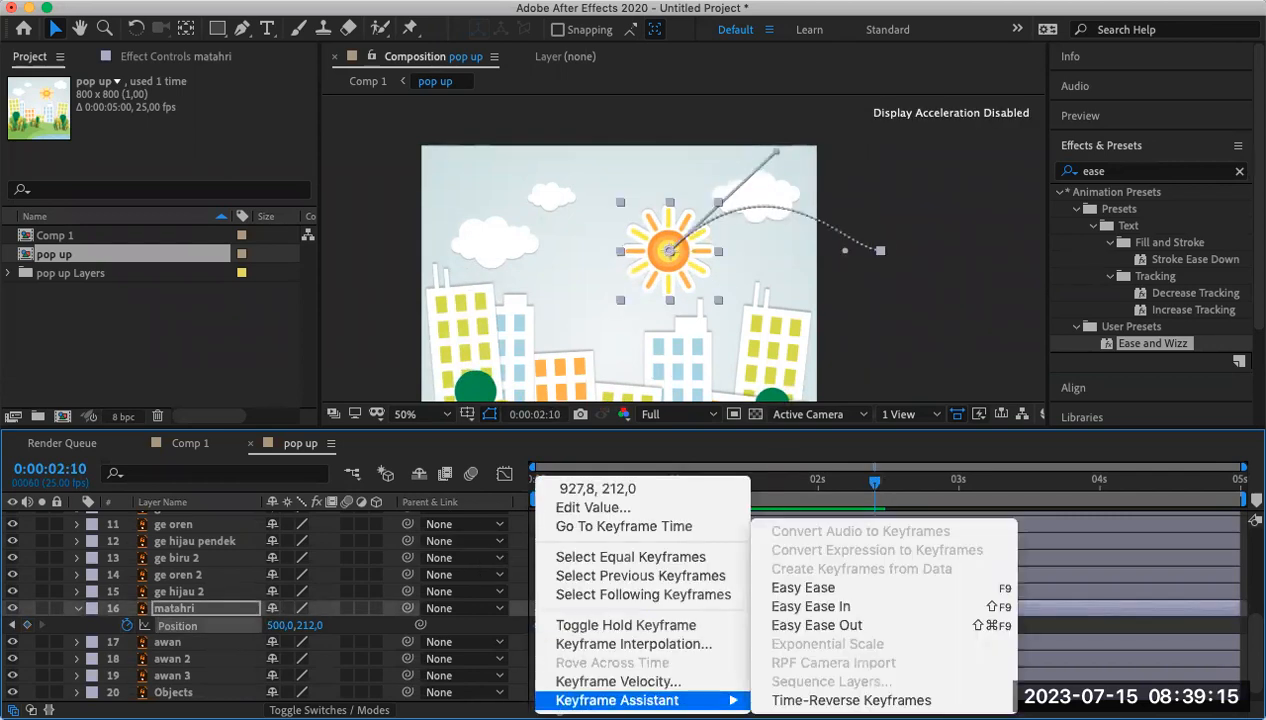
click(805, 588)
drag(874, 482, 503, 494)
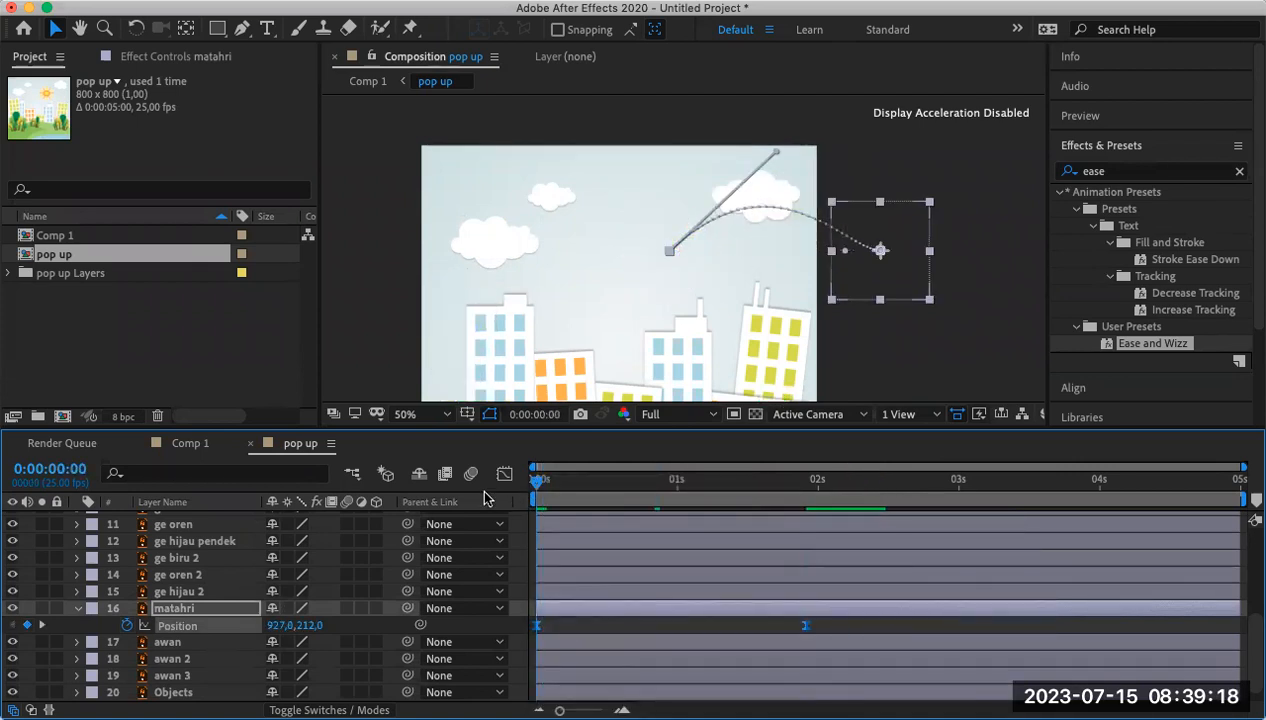
key(space)
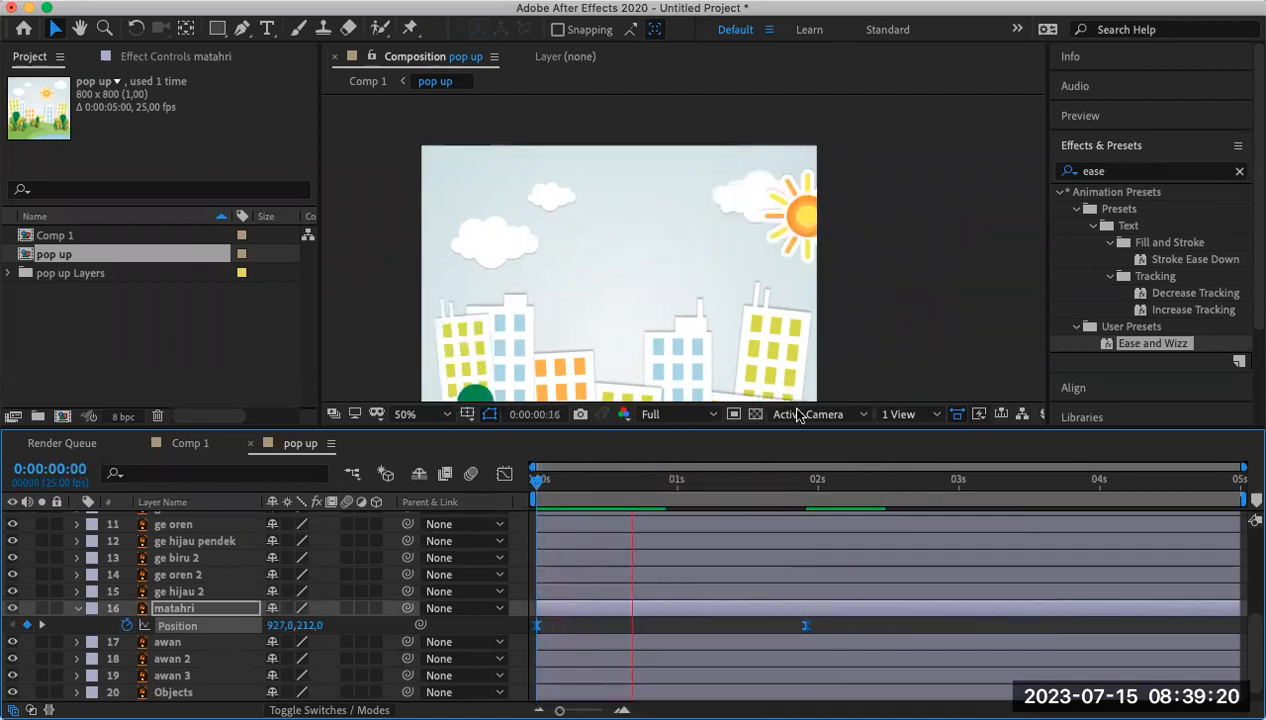
key(space)
drag(770, 486, 502, 510)
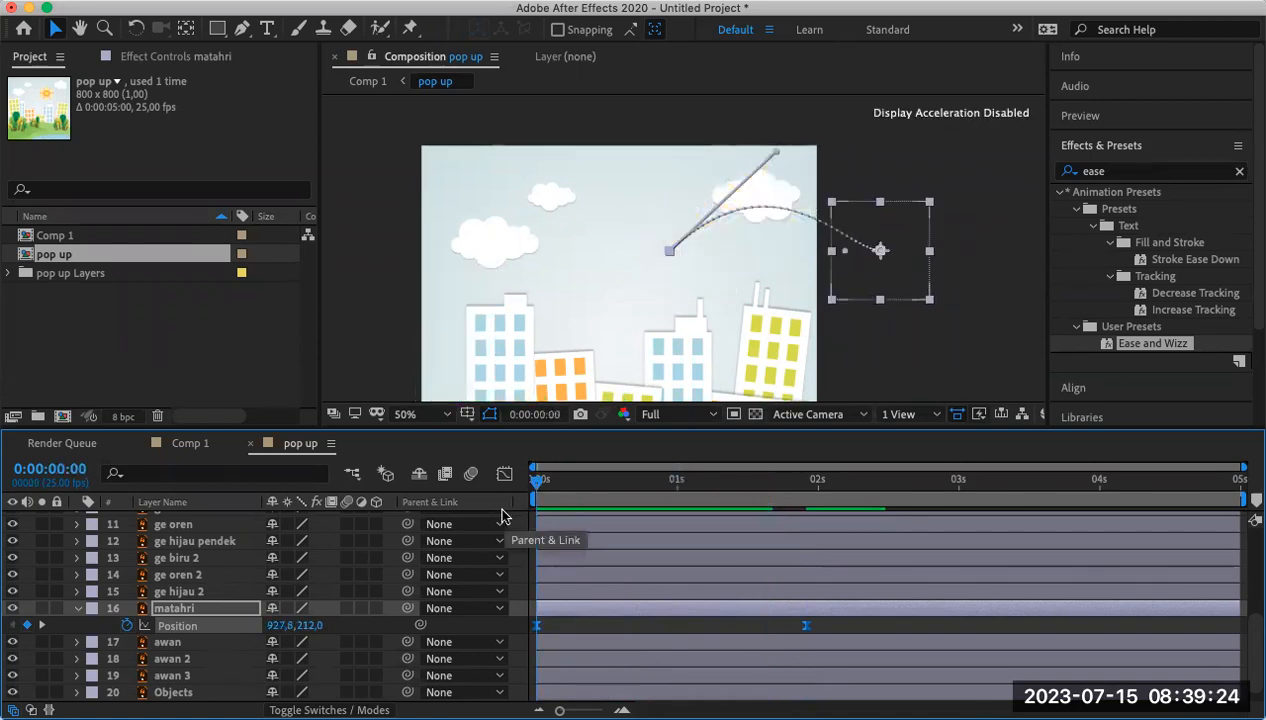
key(space)
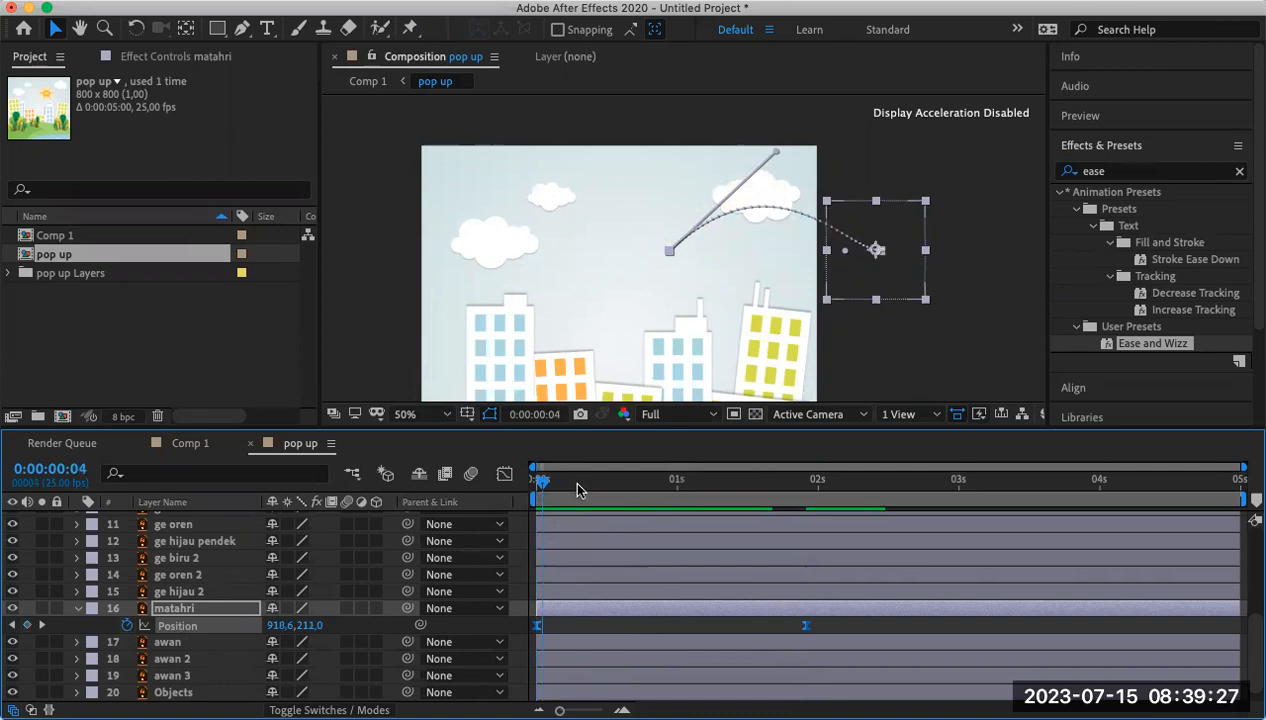
Add the expression time*60 to the matahri layer's Rotation property.
click(193, 606)
key(r)
click(188, 629)
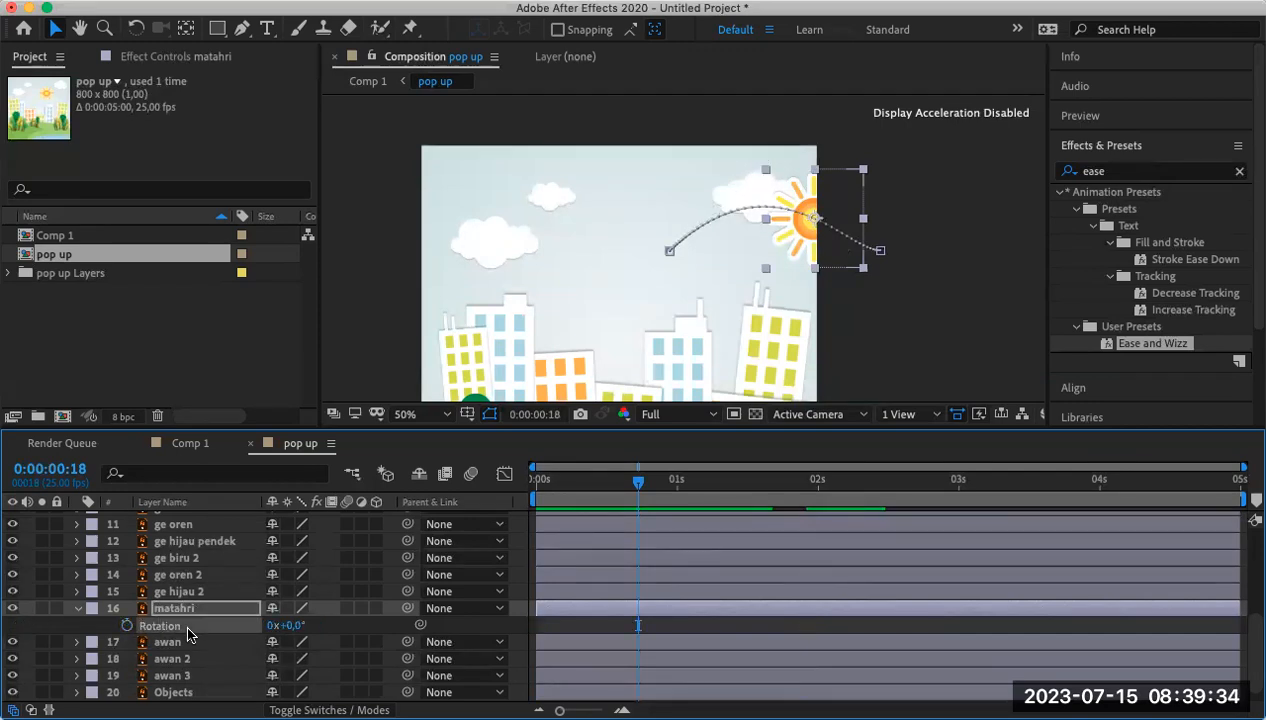
alt+click(126, 627)
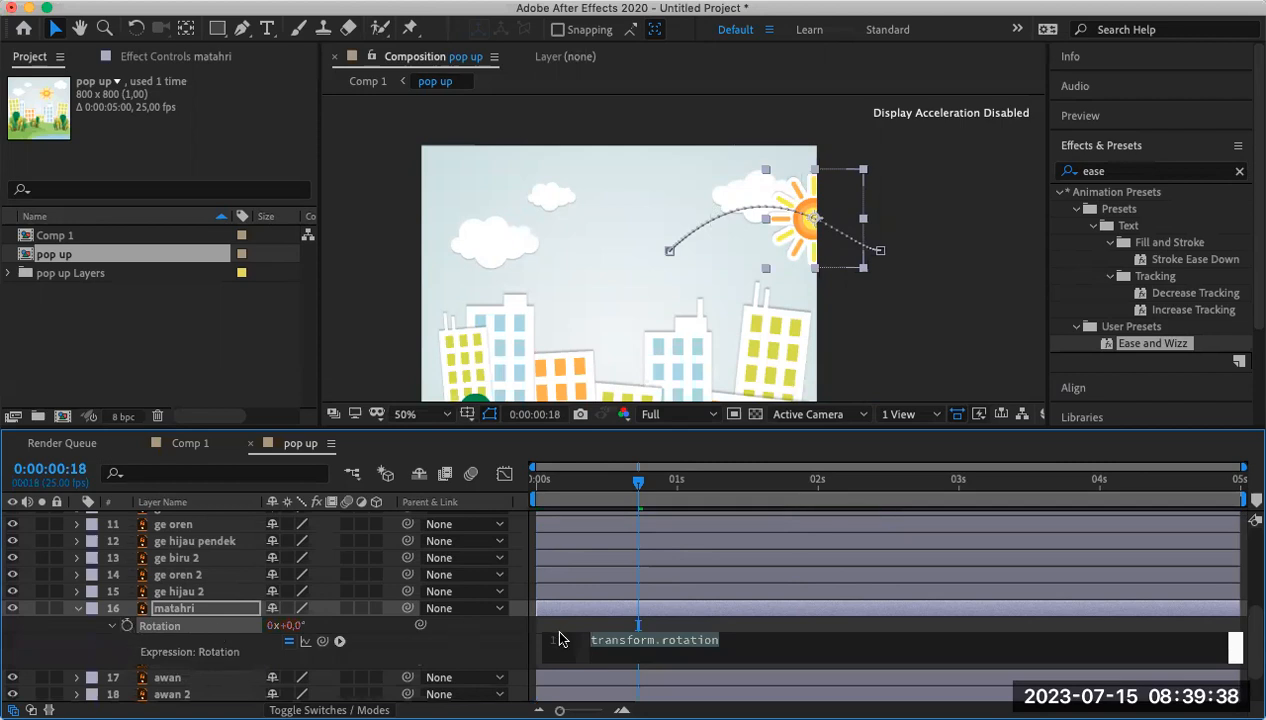
text(time)
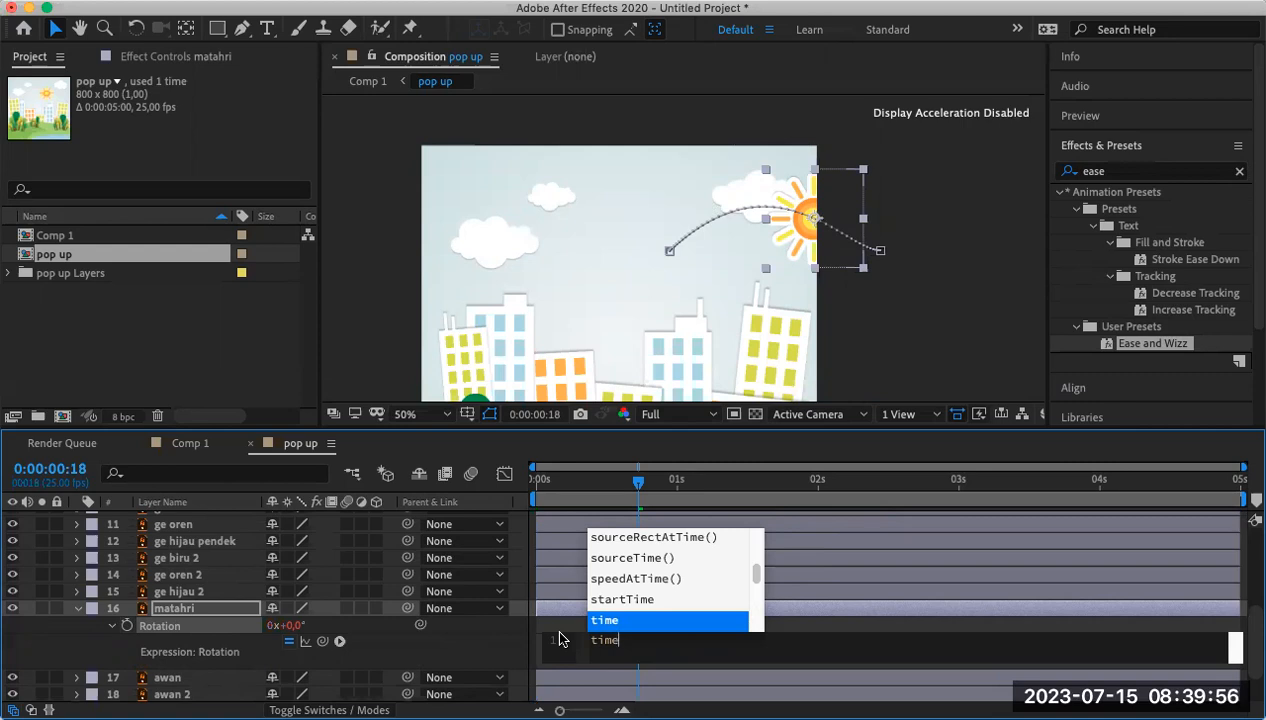
text(*)
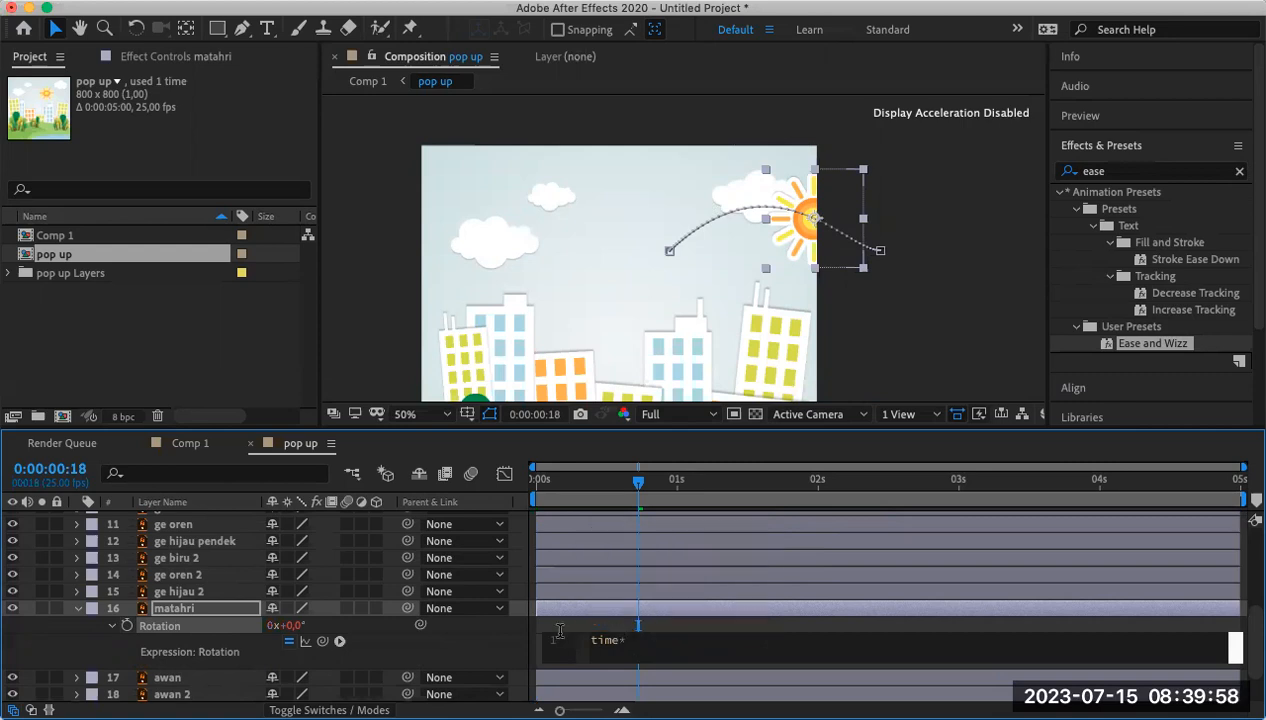
Preview the sun's rotation from the start of the composition, and return to 0:00:00:00.
drag(638, 481, 502, 491)
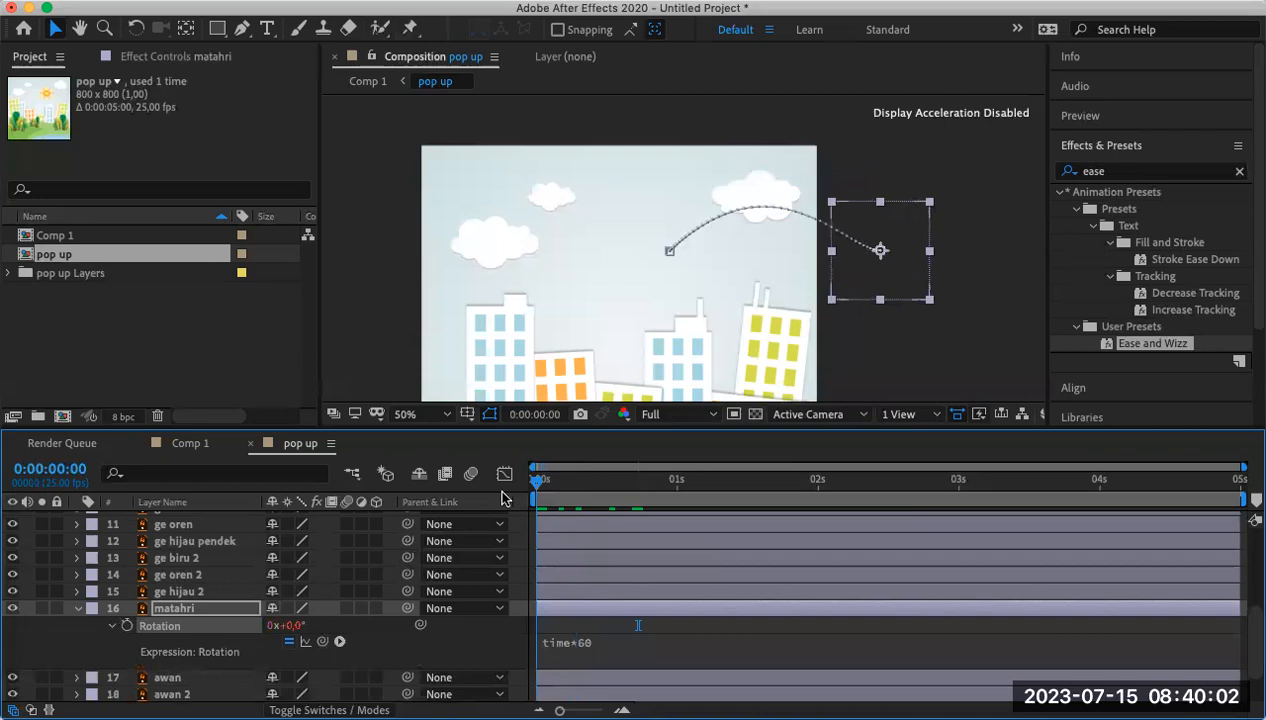
key(space)
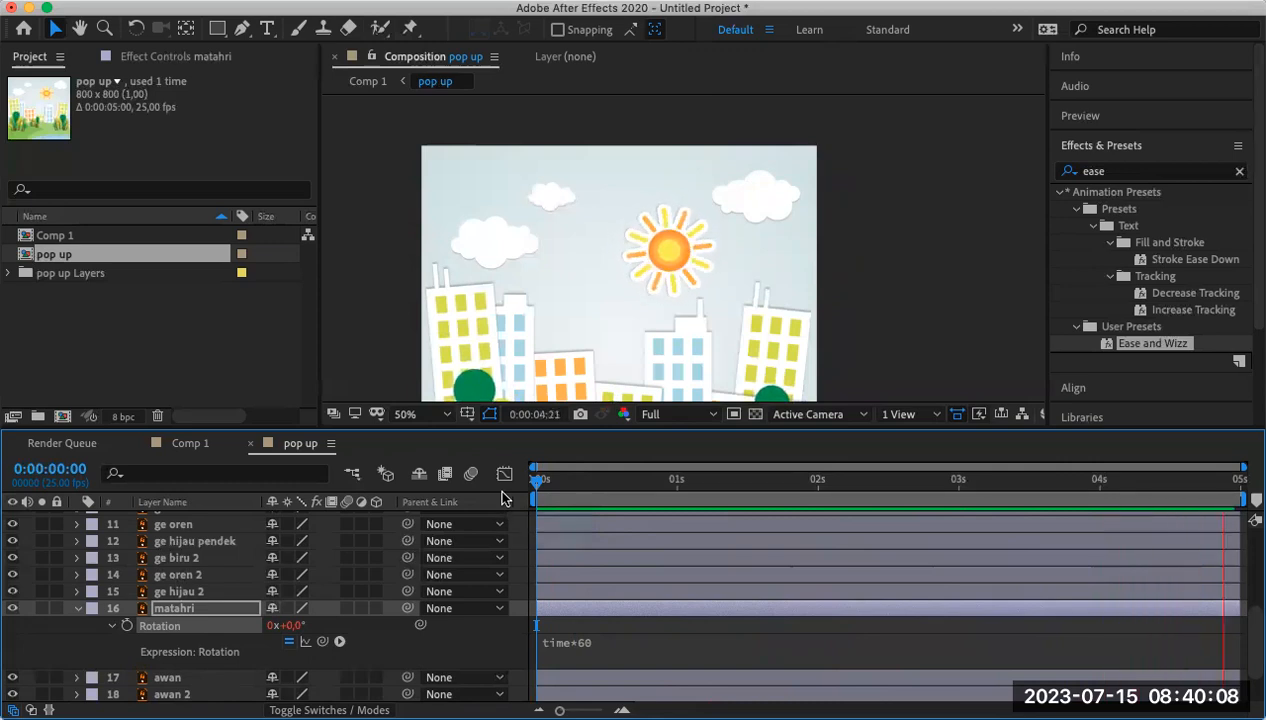
key(space)
drag(638, 482, 500, 502)
key(space)
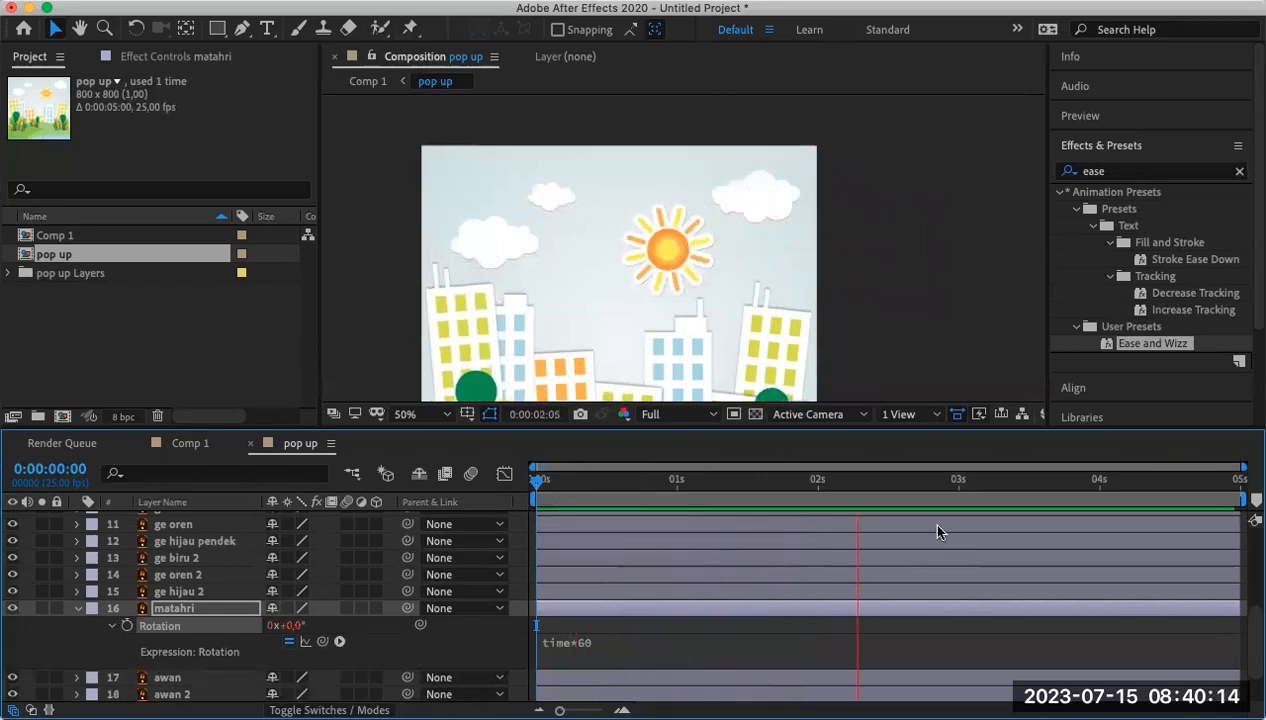
key(space)
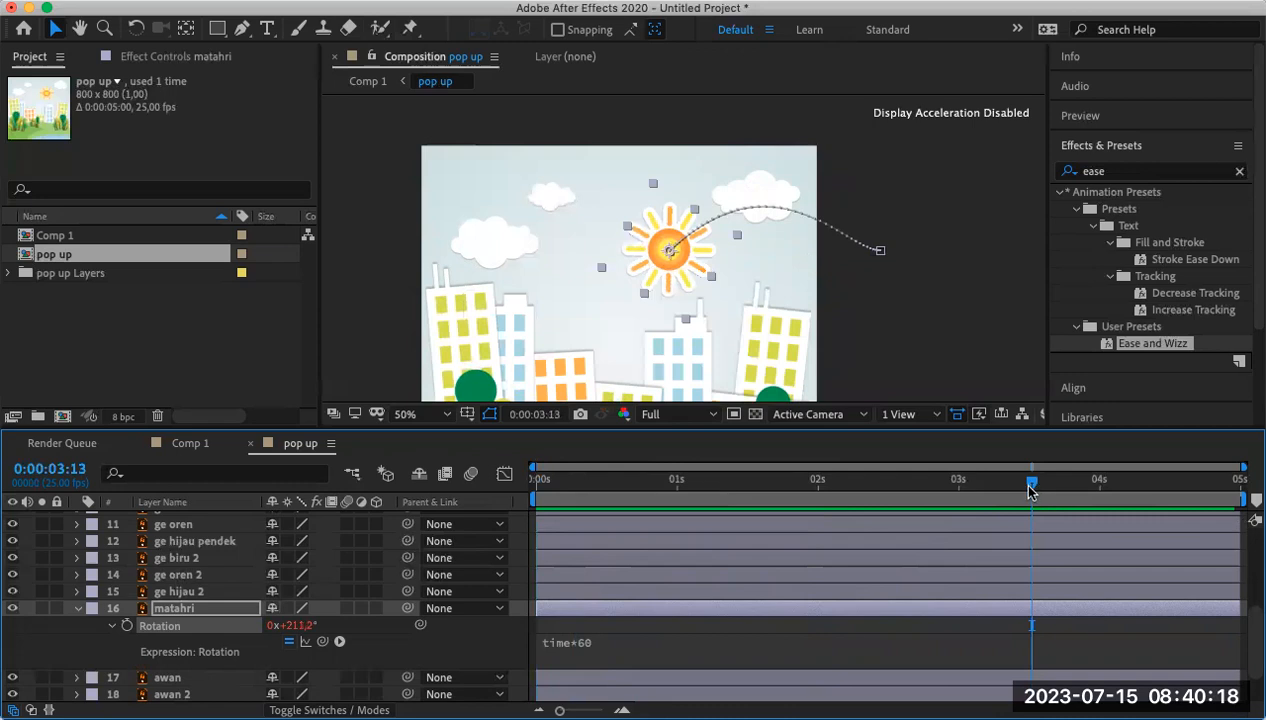
drag(958, 487, 500, 515)
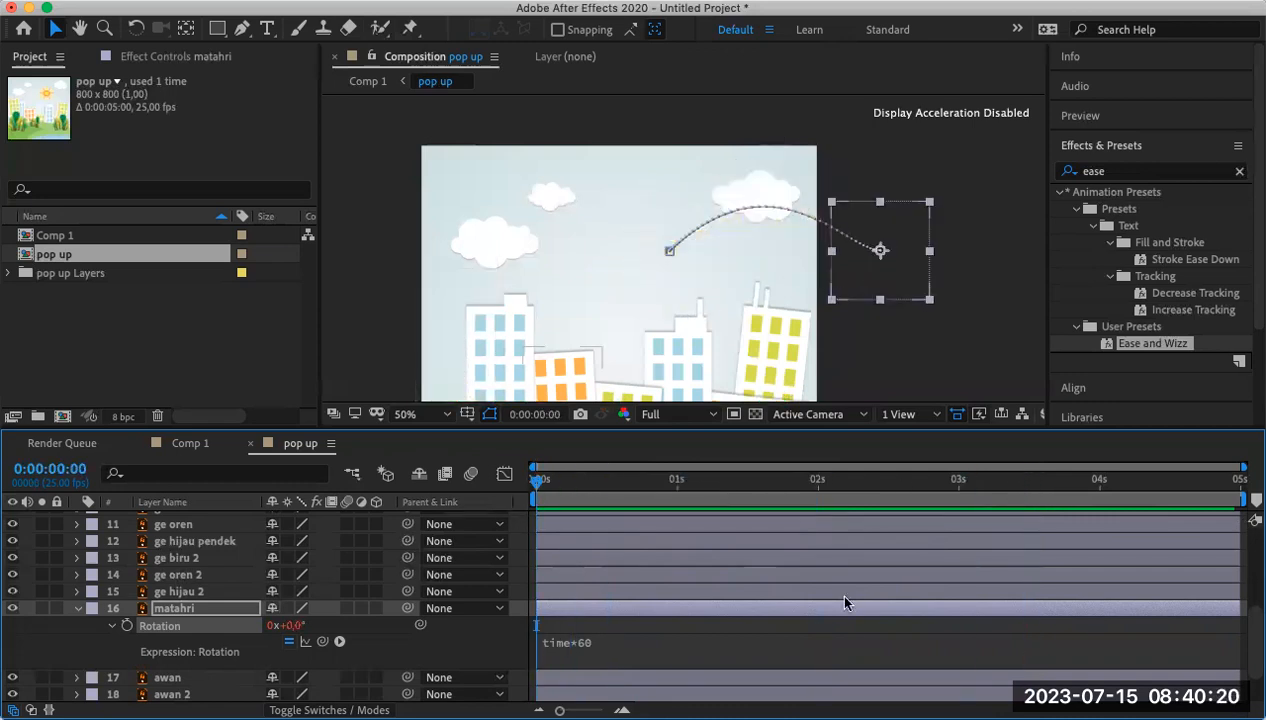
Reveal the matahri layer's Position keyframes again and replay the rotating sun's entrance.
key(p)
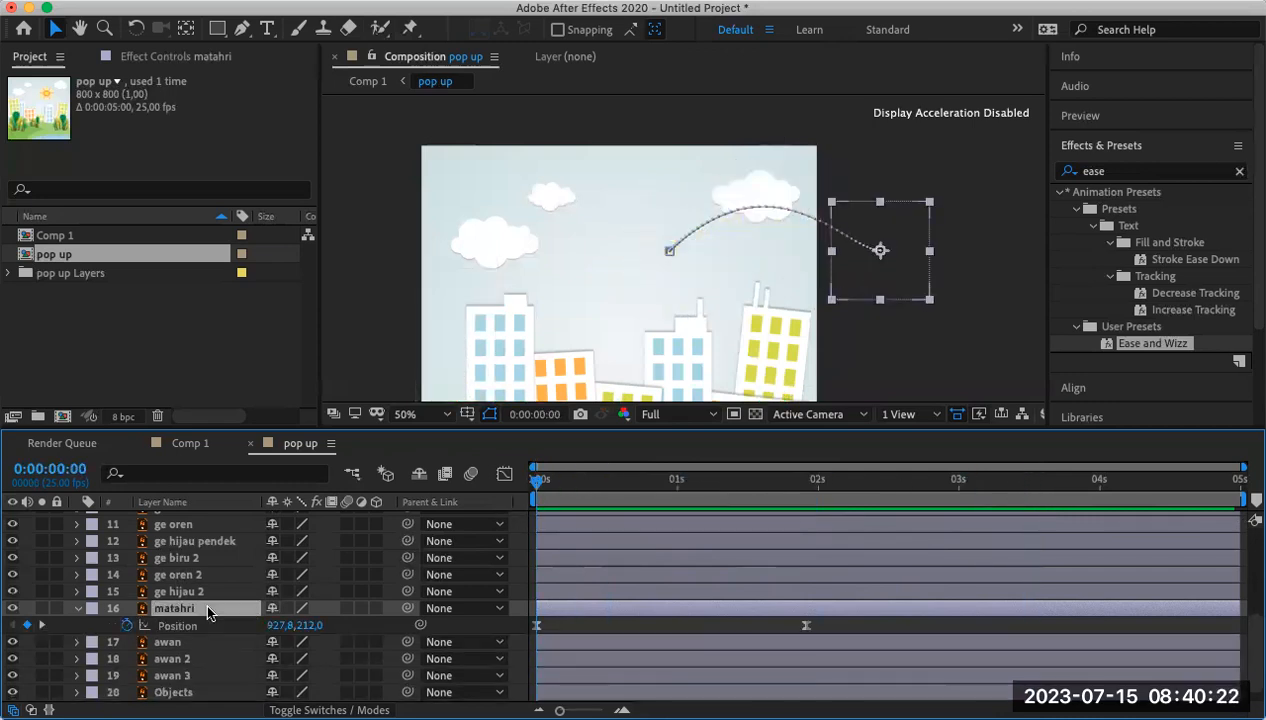
click(208, 627)
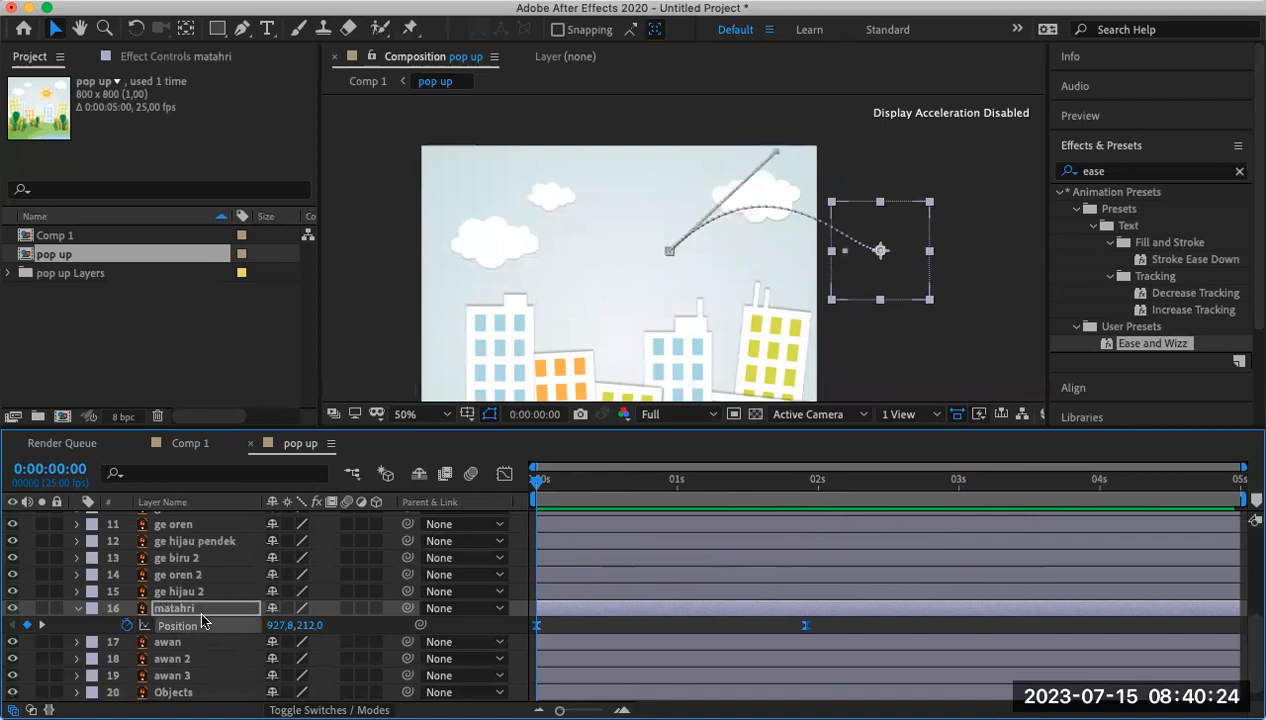
click(203, 610)
key(space)
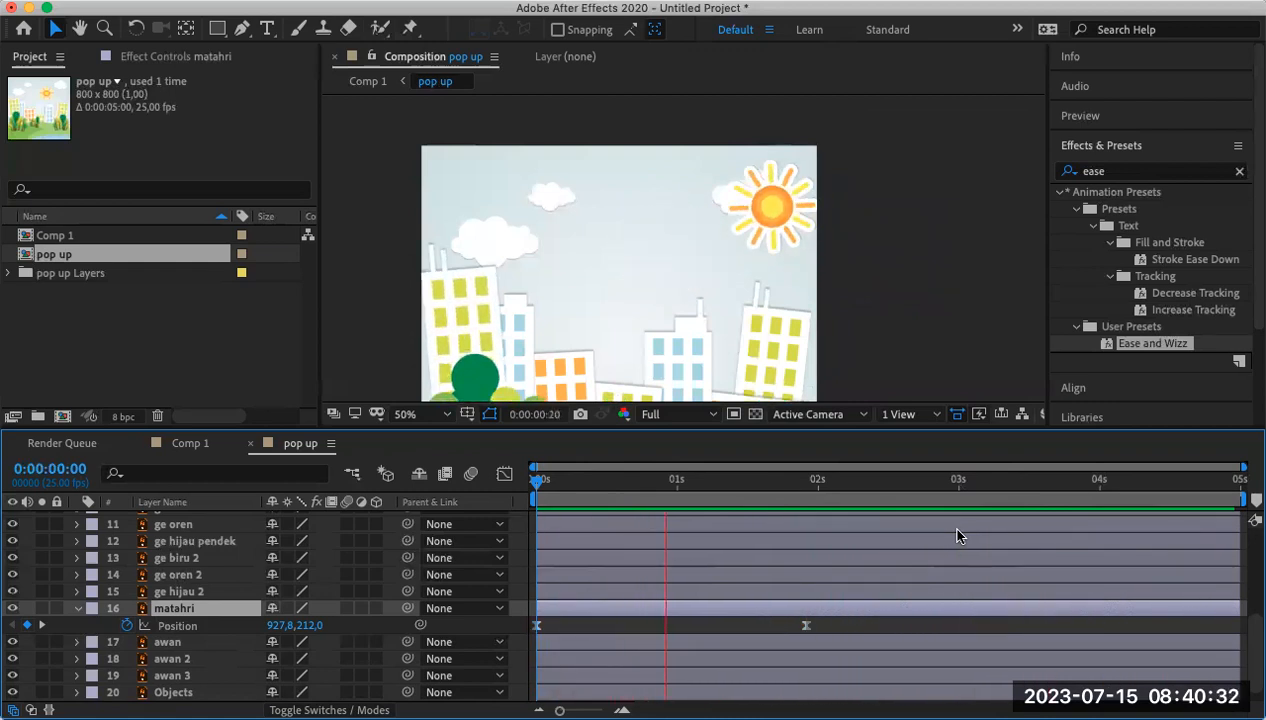
key(space)
drag(670, 481, 914, 518)
Move the awan 2 cloud off the canvas to Position -145,1, 198,1 and set a Position keyframe at 0:00:00:00.
click(488, 234)
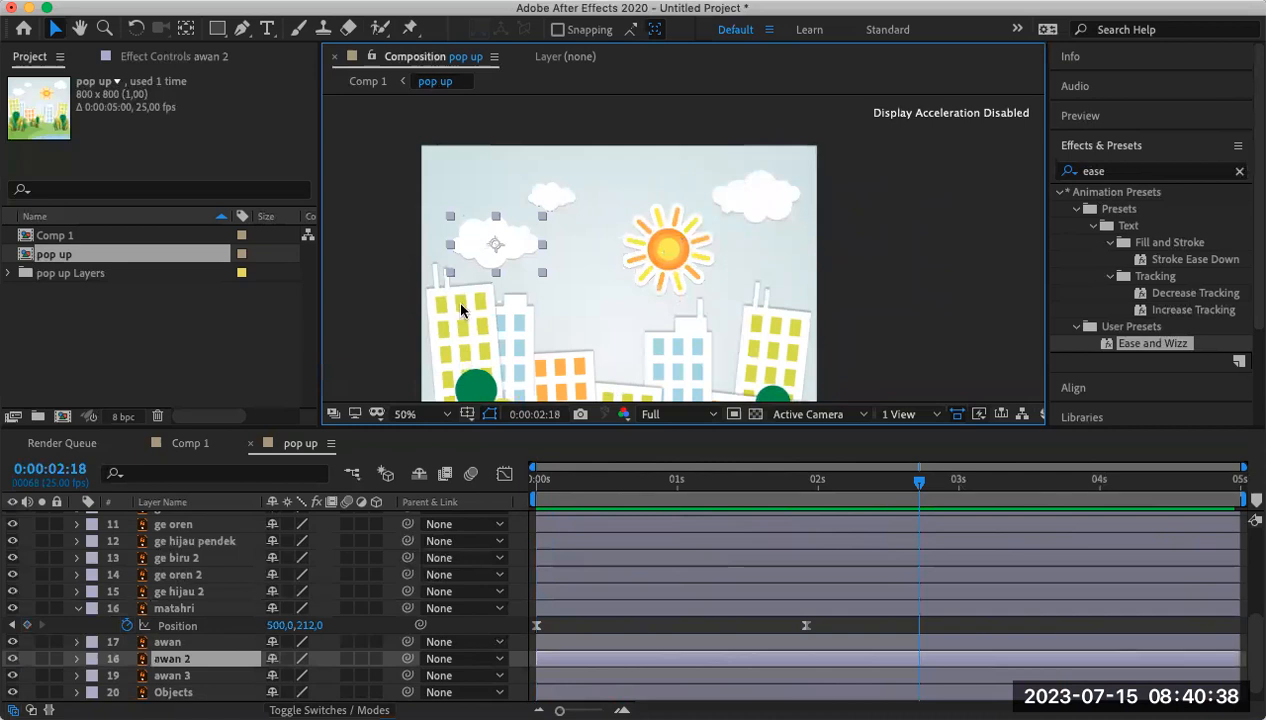
click(195, 665)
key(p)
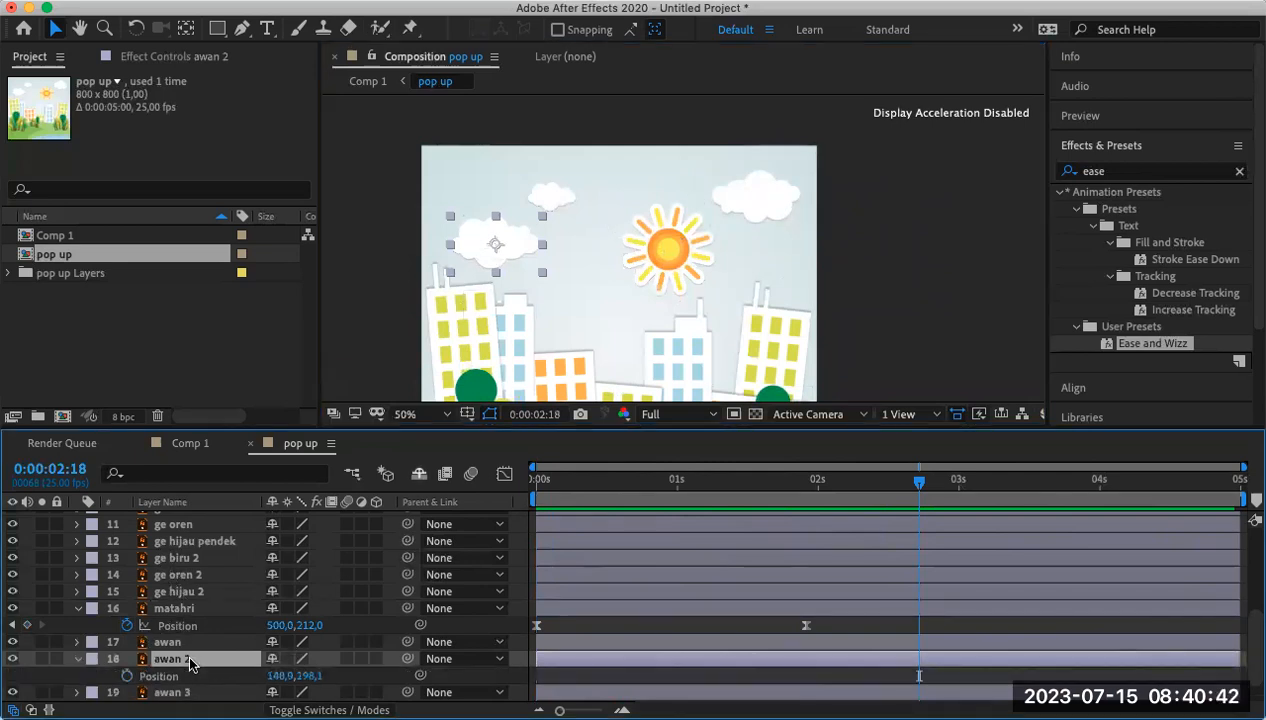
drag(905, 482, 480, 514)
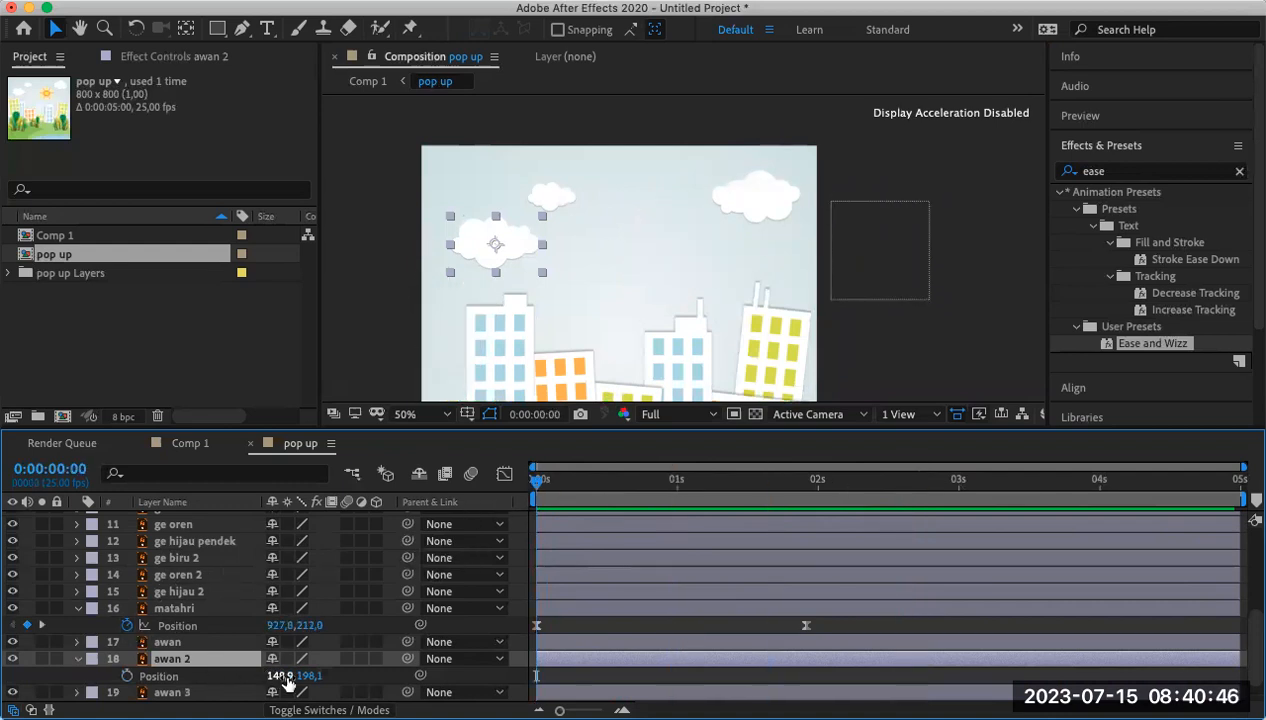
drag(283, 676, 8, 690)
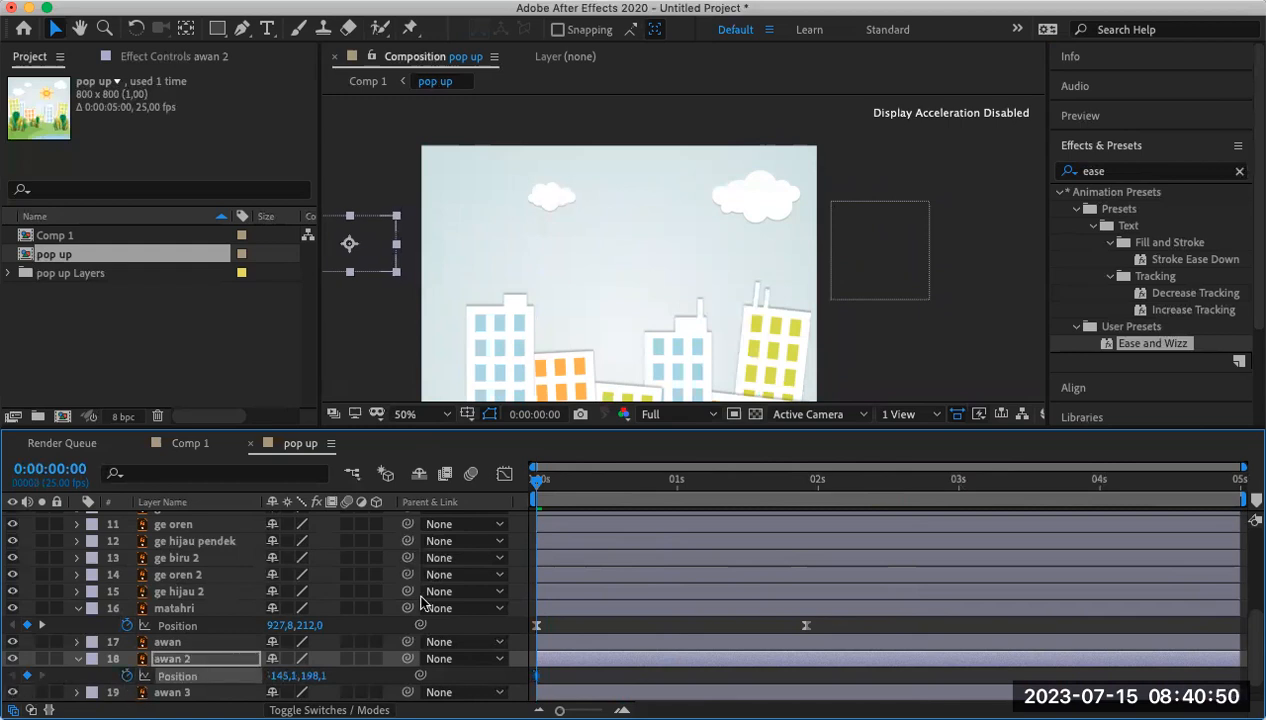
Add an awan 2 Position keyframe at 0:00:01:11 with X set to 299,9, and bend the motion path upward into an arc.
drag(538, 485, 739, 488)
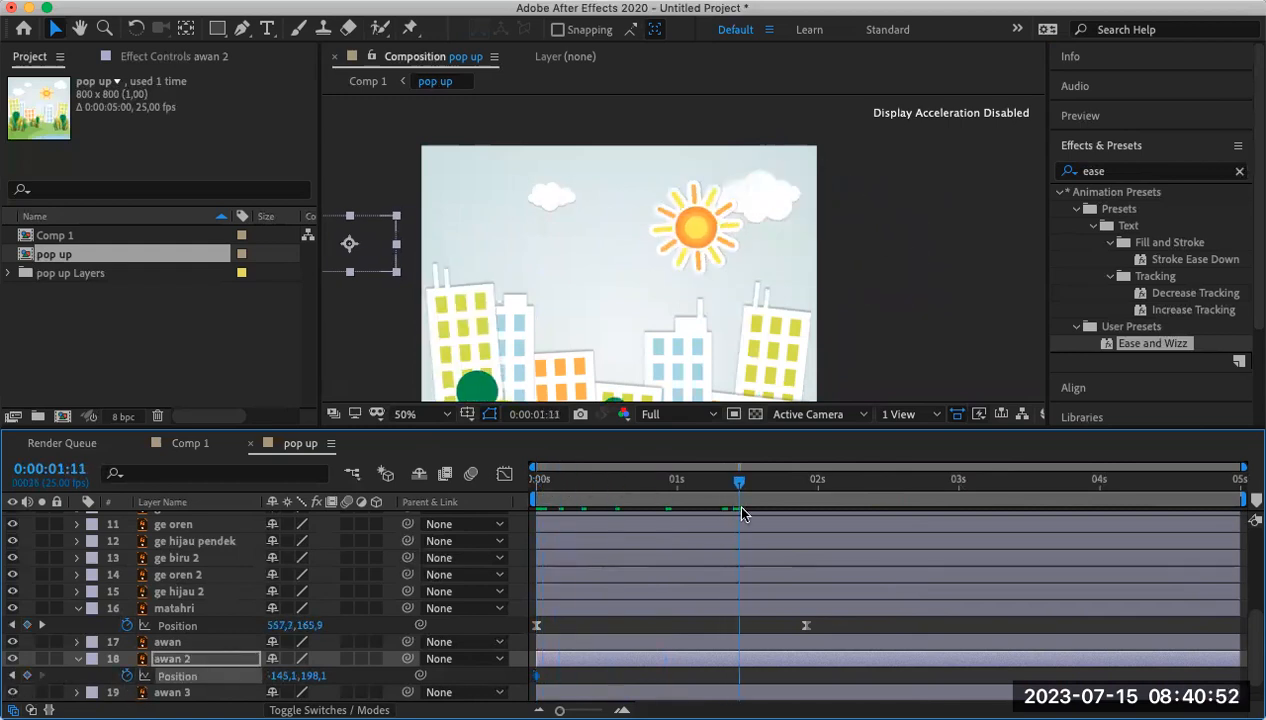
drag(283, 676, 697, 510)
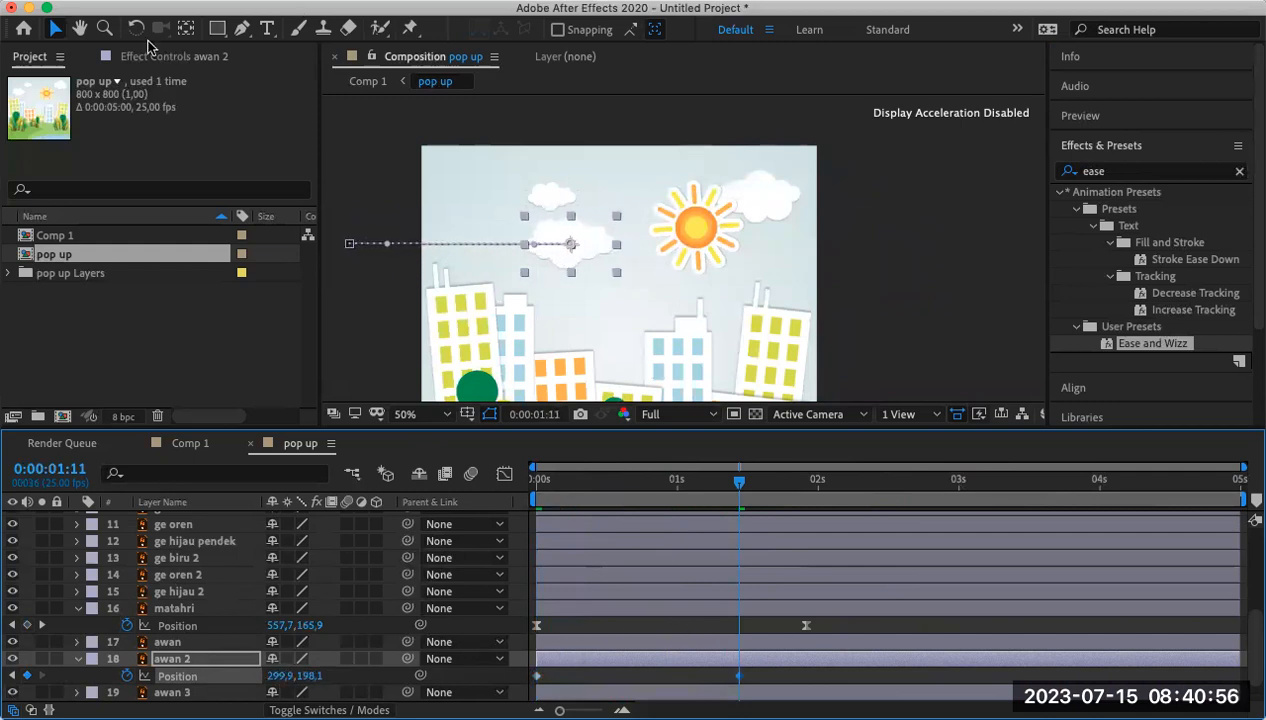
drag(527, 247, 446, 204)
Apply Easy Ease to the awan 2 layer's two Position keyframes and preview the cloud's entrance.
drag(751, 667, 516, 683)
right_click(537, 677)
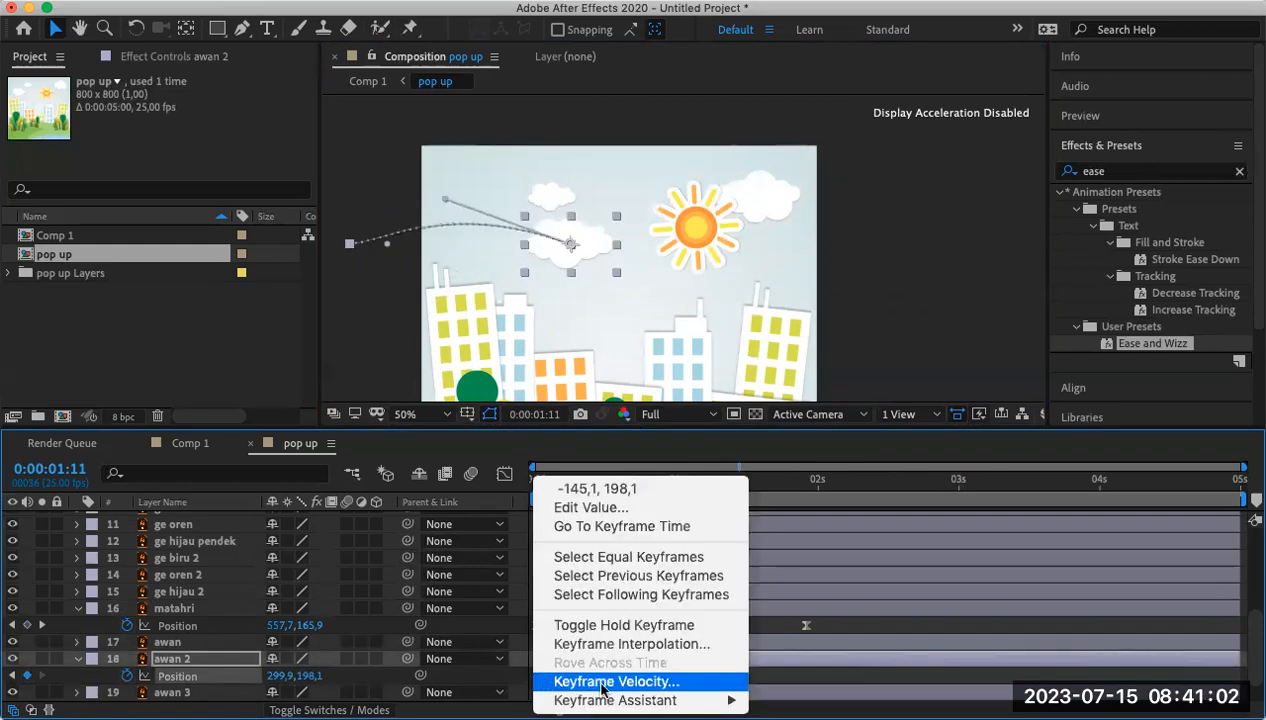
mouse_move(640, 700)
click(805, 578)
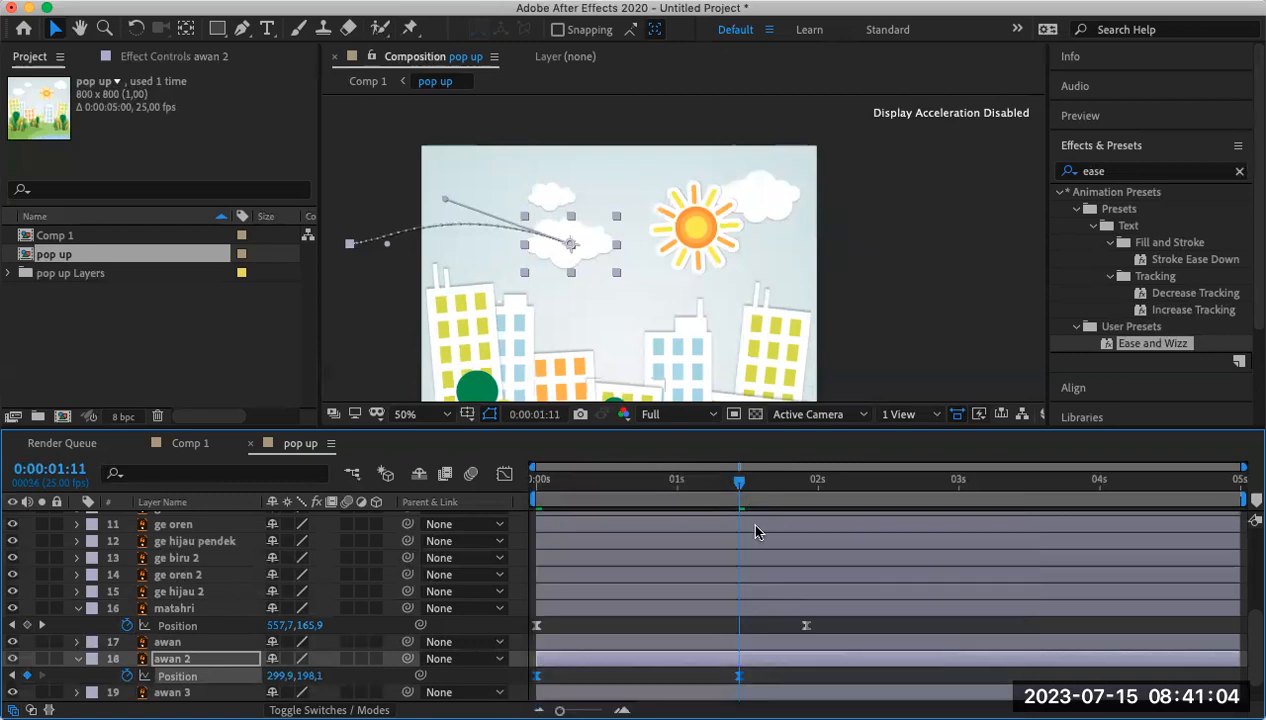
drag(687, 484, 521, 505)
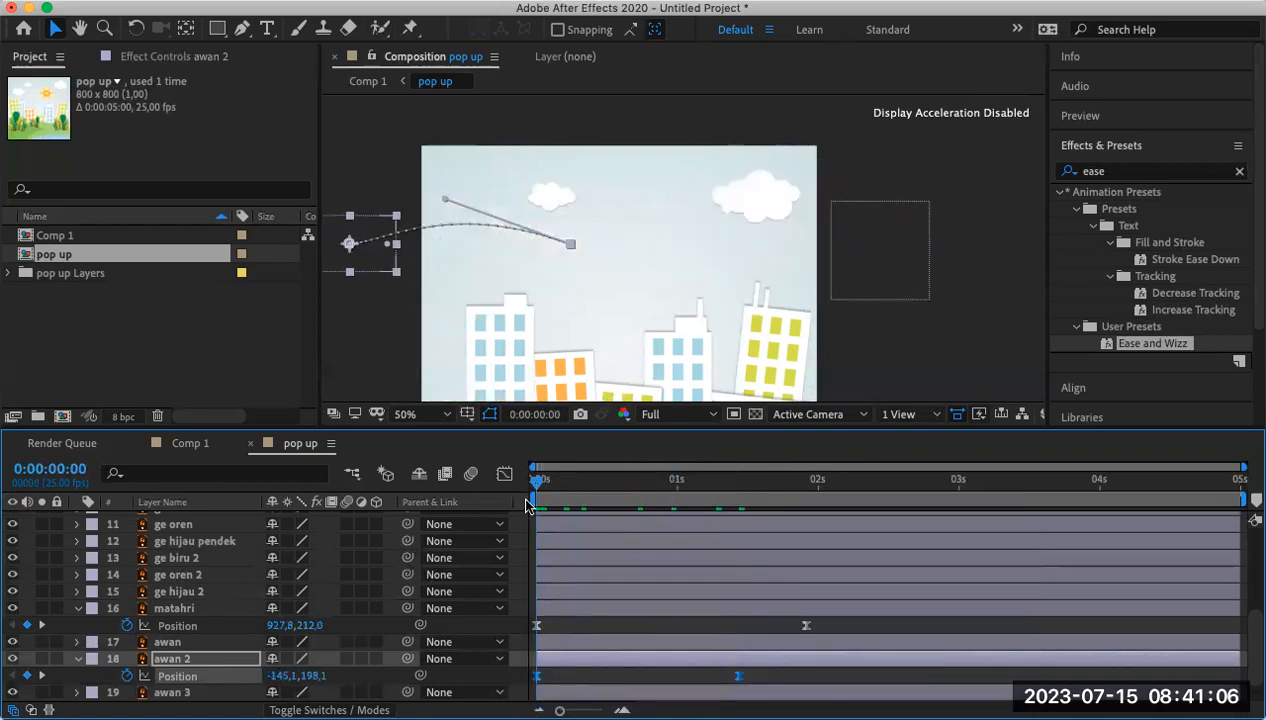
key(space)
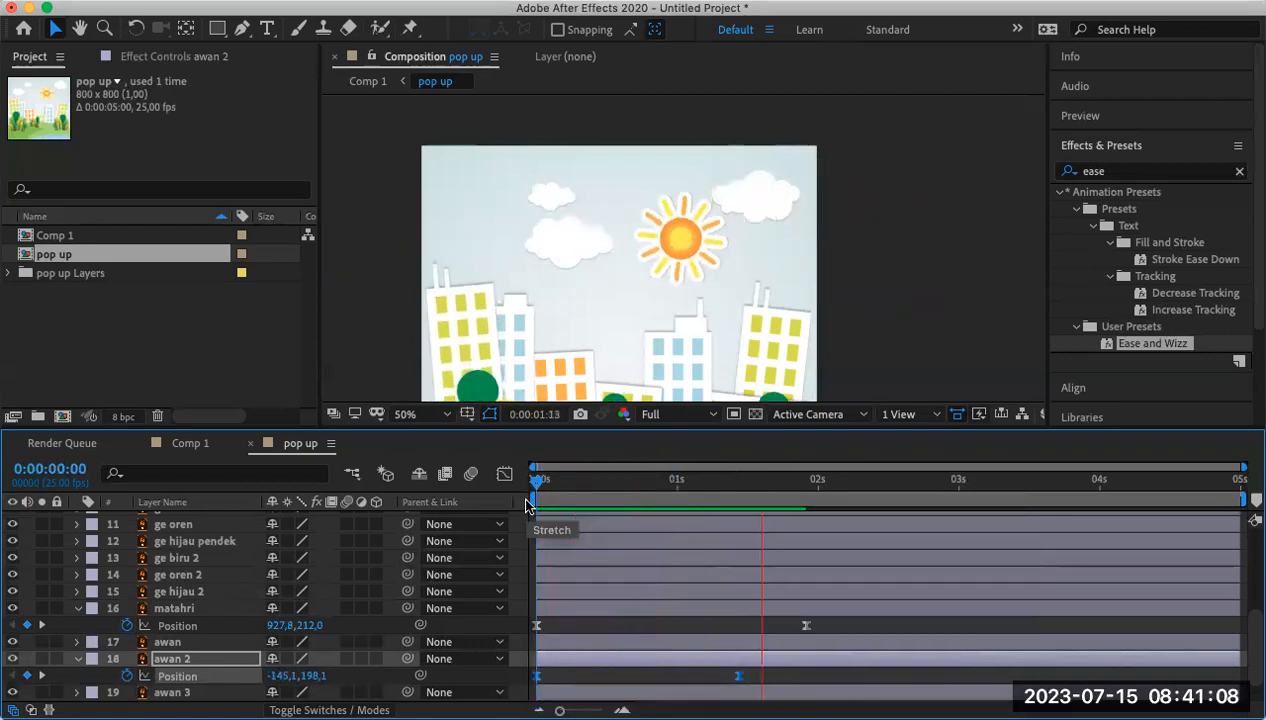
key(space)
Add an awan 2 Position keyframe at 0:00:03:24 with X set to 147,9, and preview the cloud drifting back.
drag(827, 486, 1092, 496)
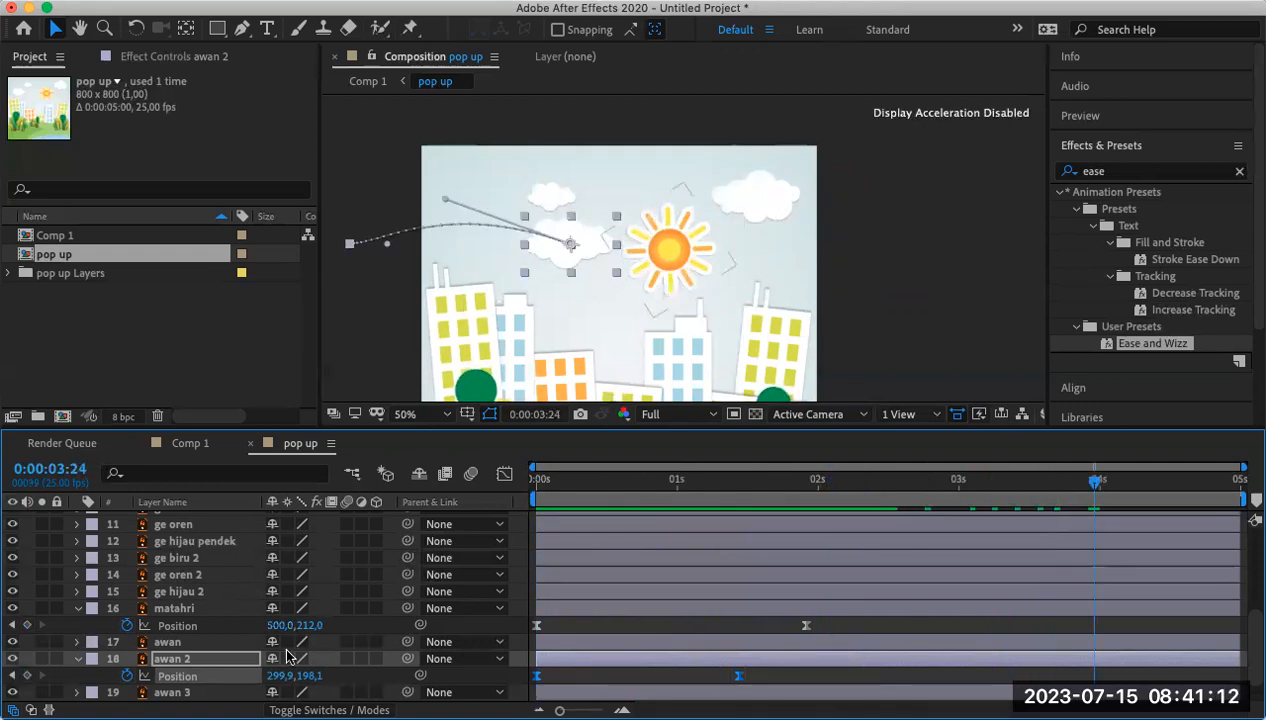
drag(272, 675, 152, 677)
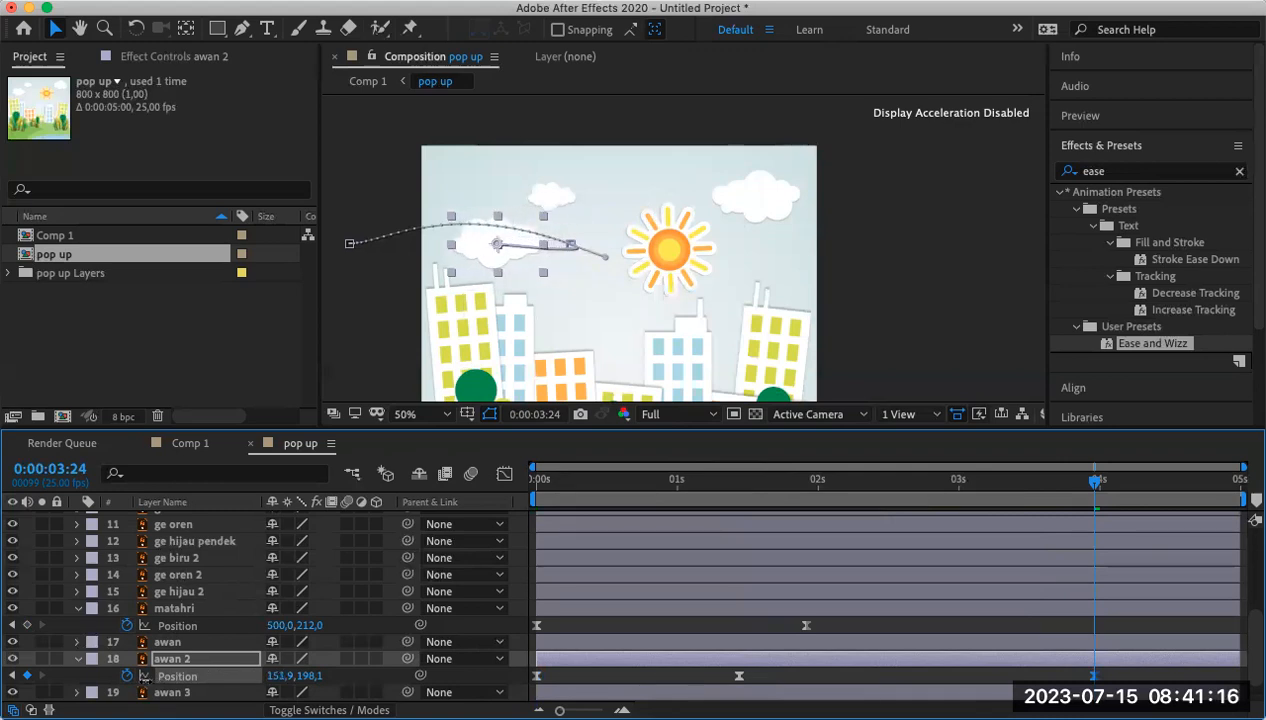
drag(1089, 481, 503, 540)
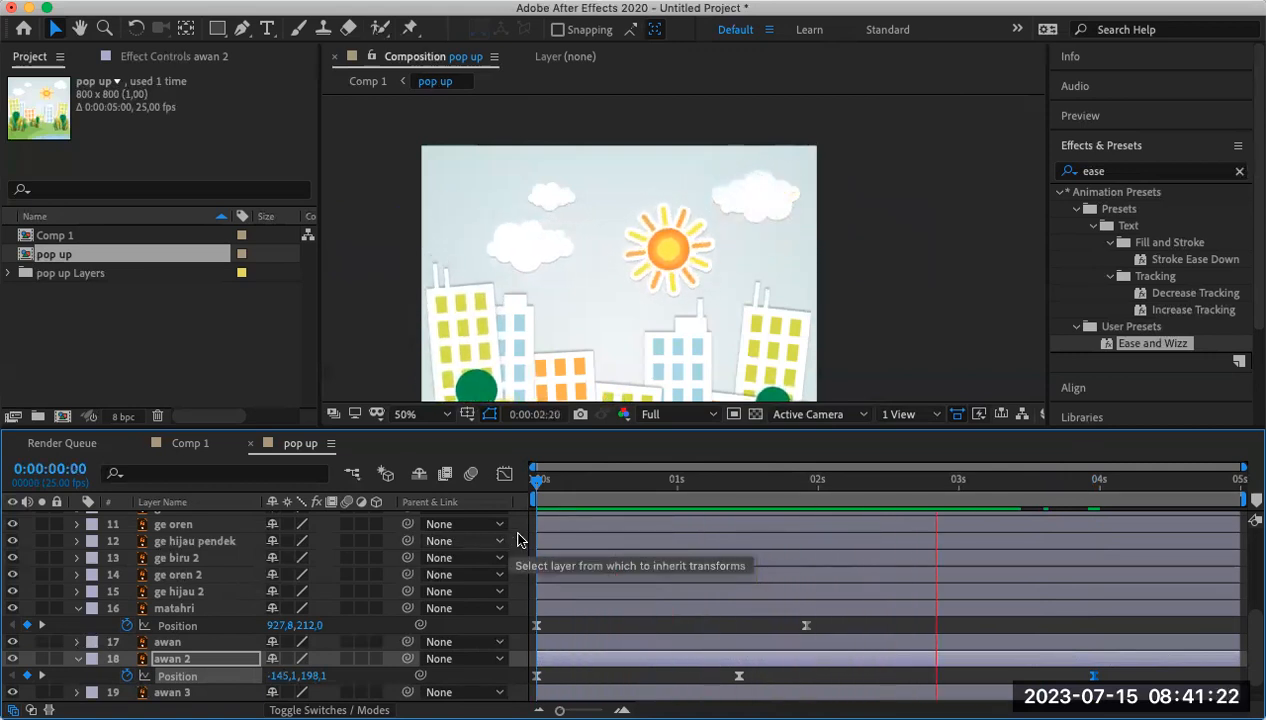
key(space)
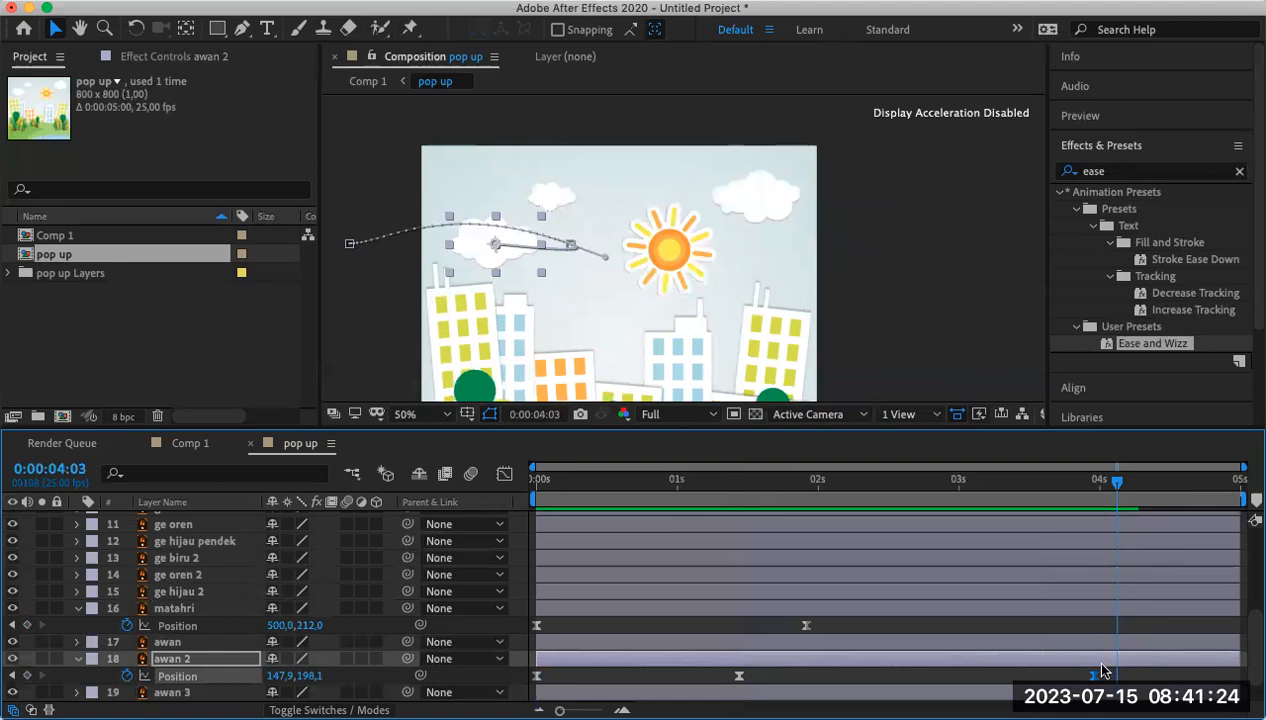
Move awan 2's last Position keyframe to 0:00:04:13 and its middle one to about 0:00:02:15, and preview the slower motion.
drag(1101, 676, 1172, 676)
drag(749, 676, 901, 676)
drag(1117, 481, 626, 481)
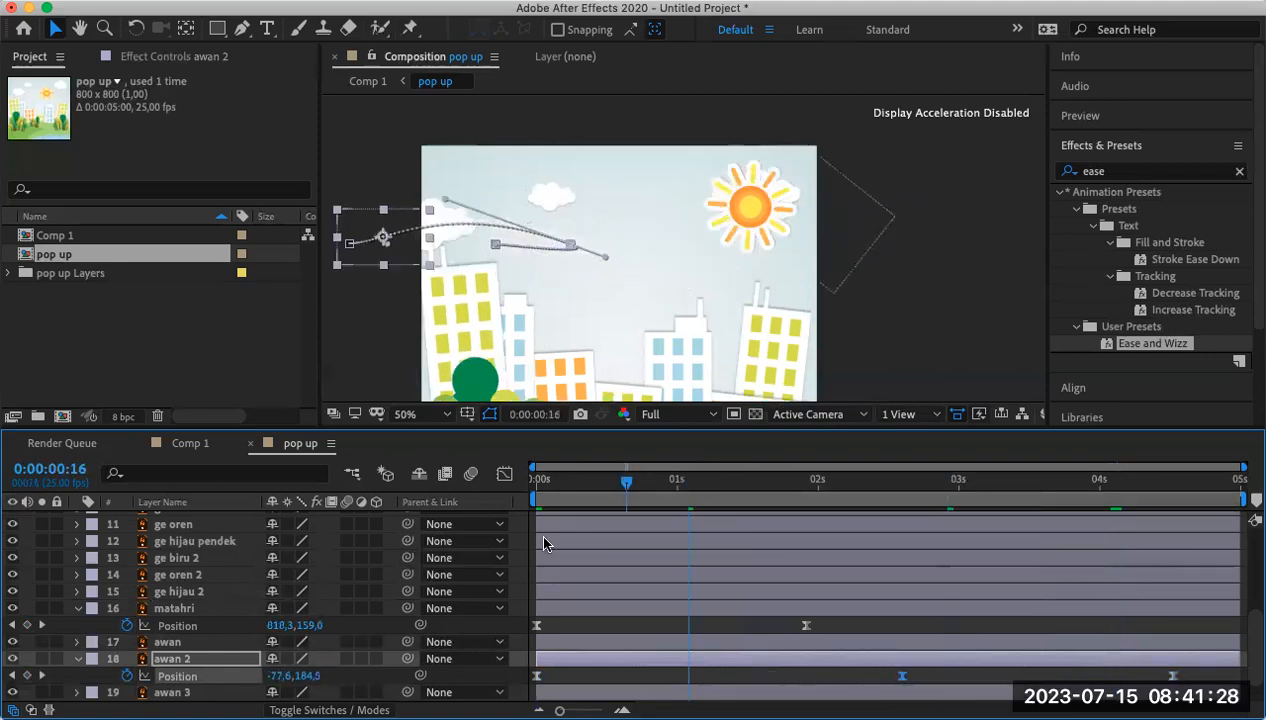
key(Home)
key(space)
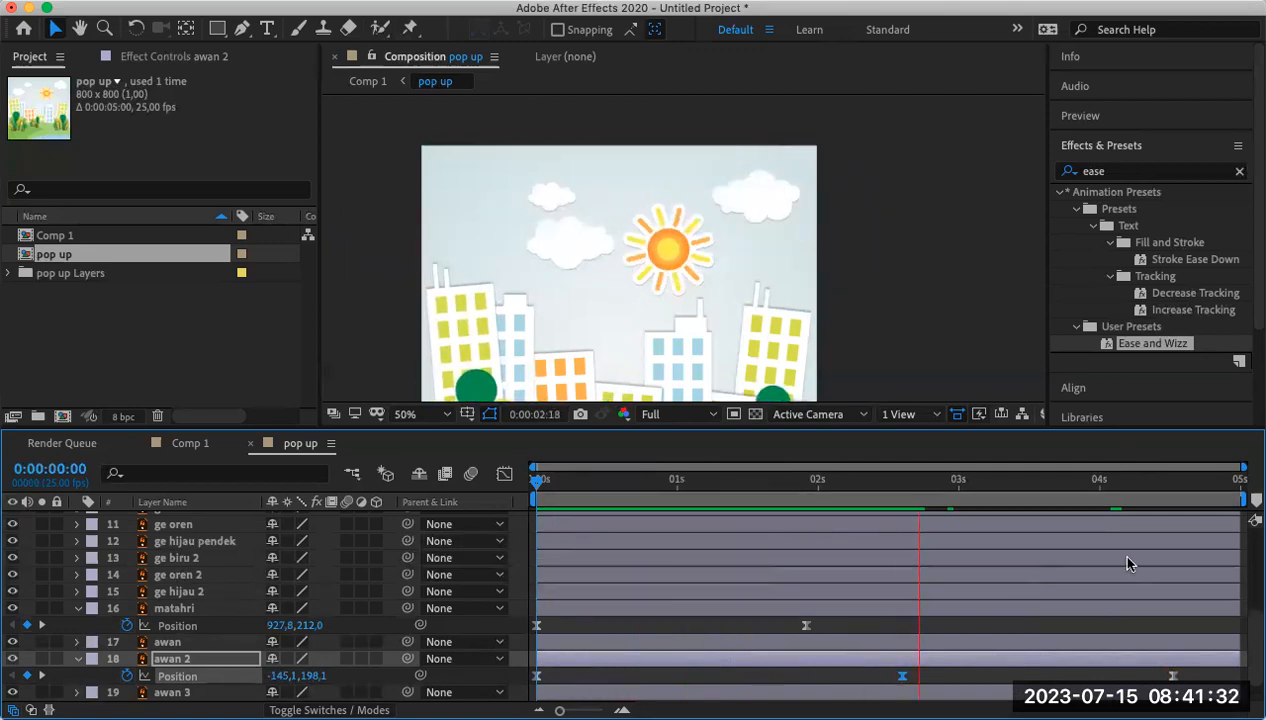
key(space)
drag(929, 483, 588, 503)
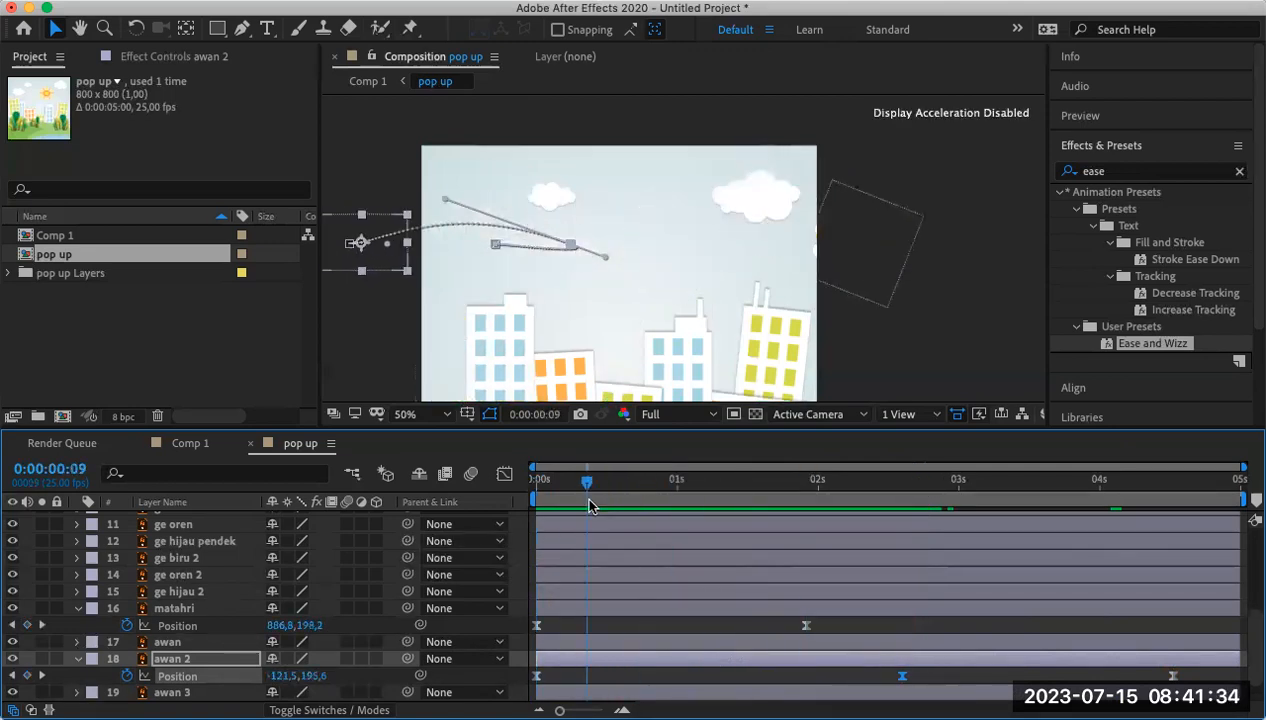
Move the matahri layer's end Position keyframe to about 0:00:03:07 and preview the slower sun and cloud motion.
click(806, 626)
drag(806, 626, 998, 630)
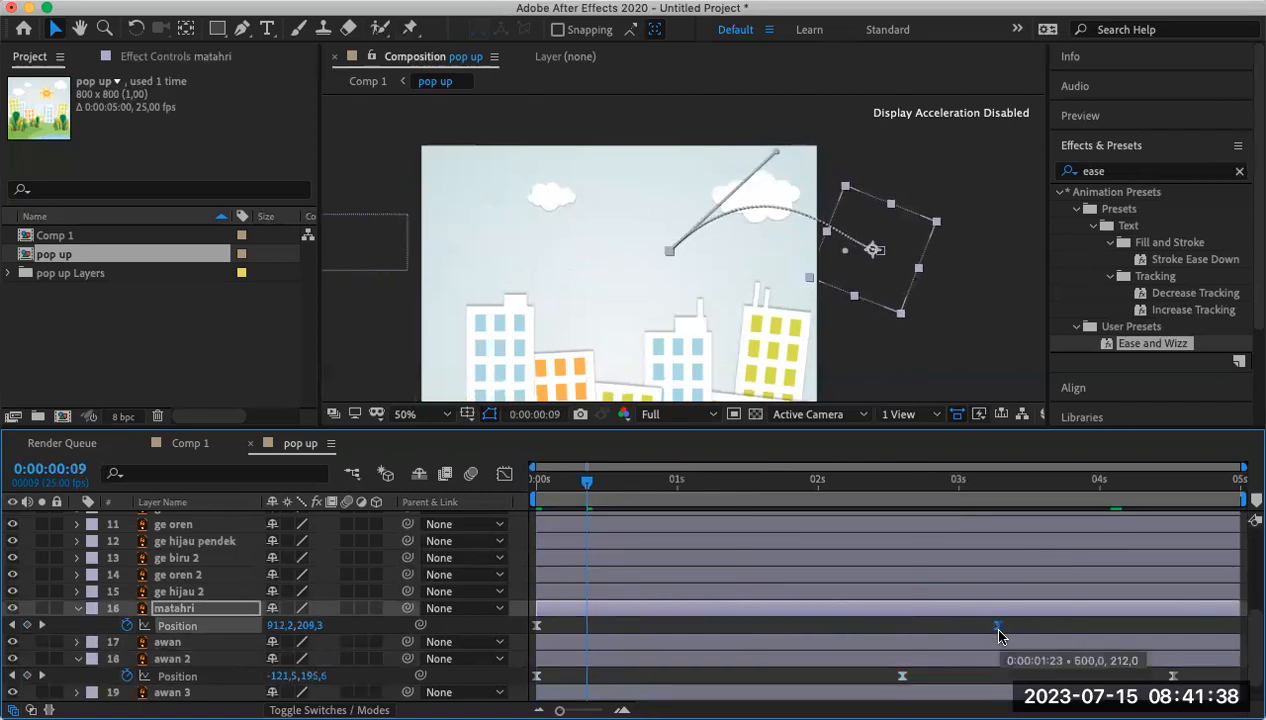
drag(587, 481, 537, 481)
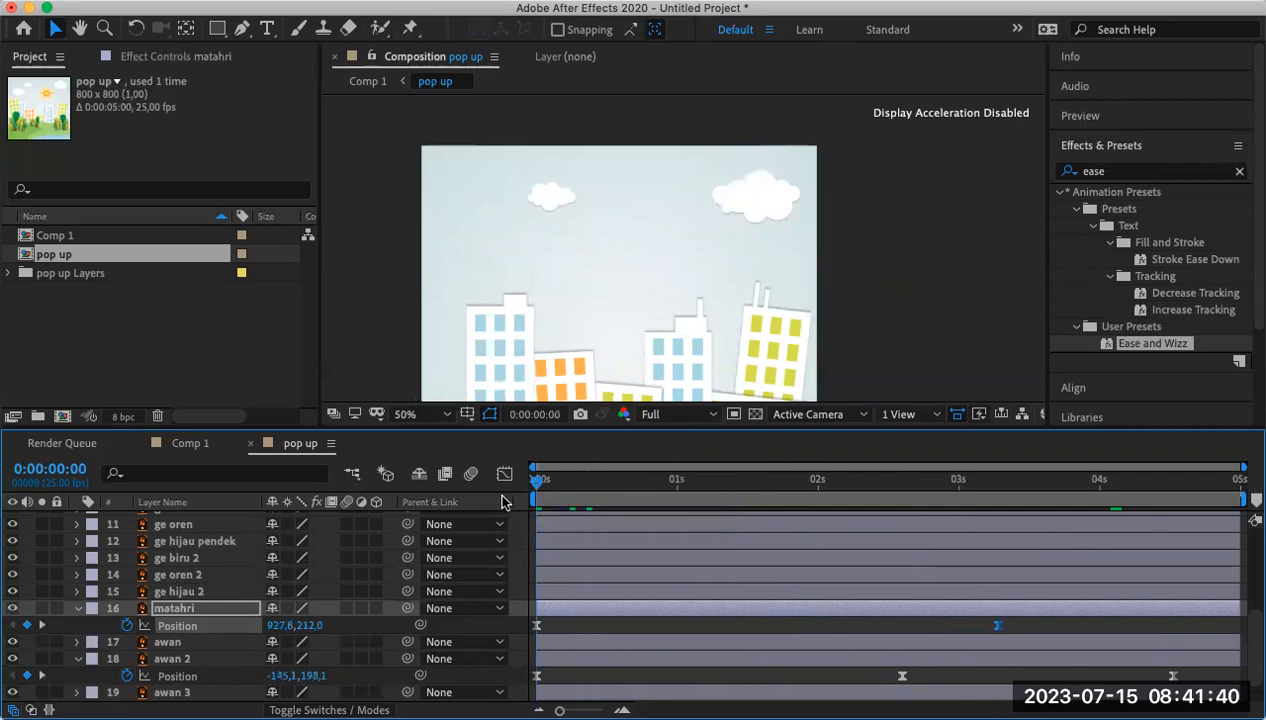
key(space)
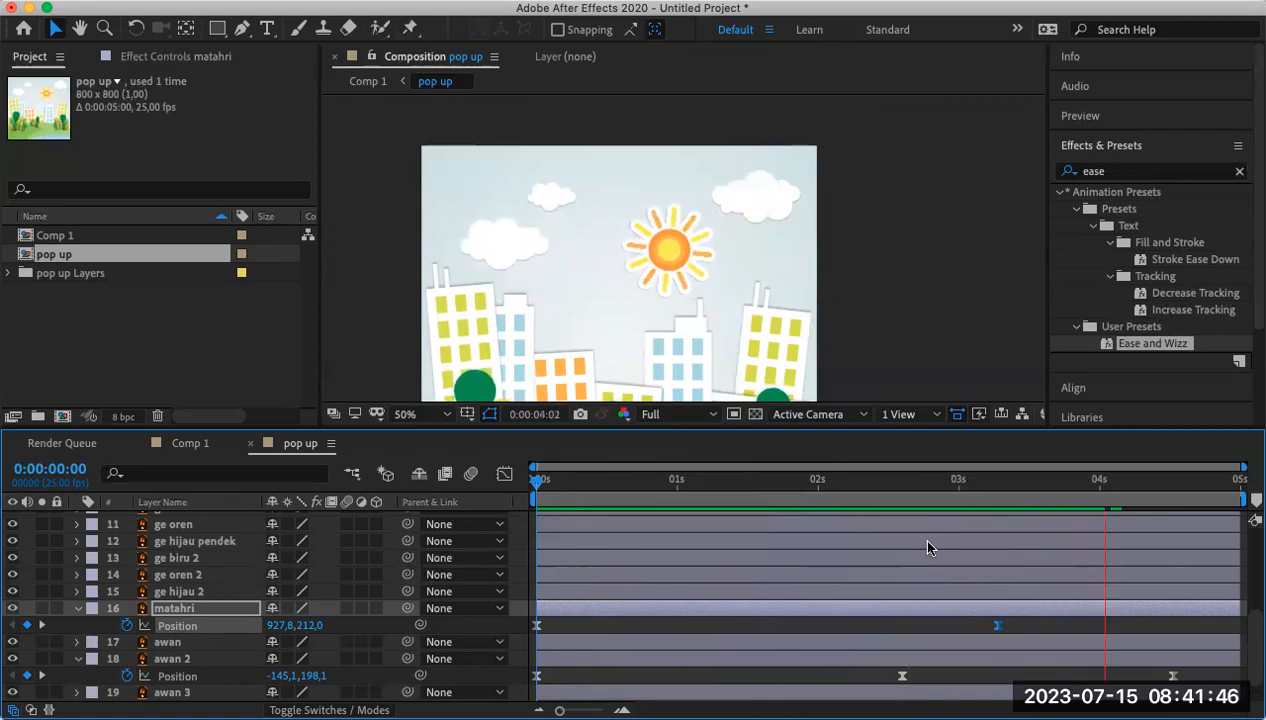
key(space)
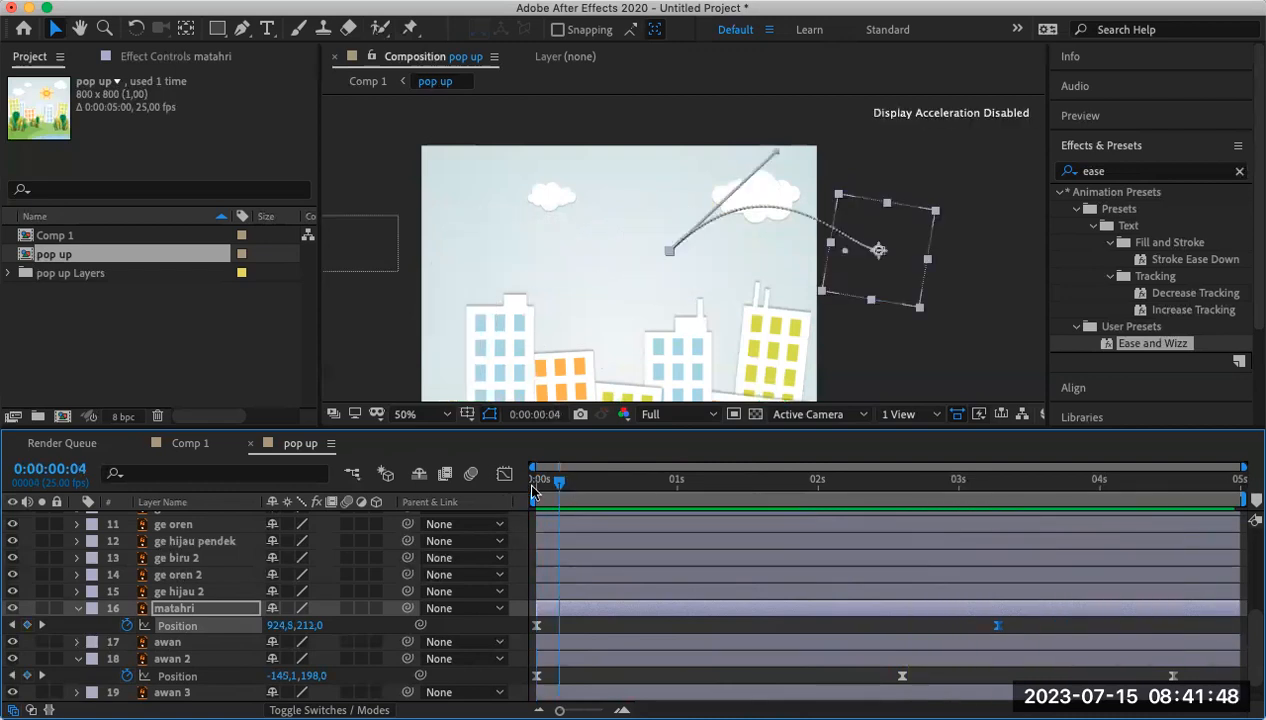
drag(560, 484, 830, 538)
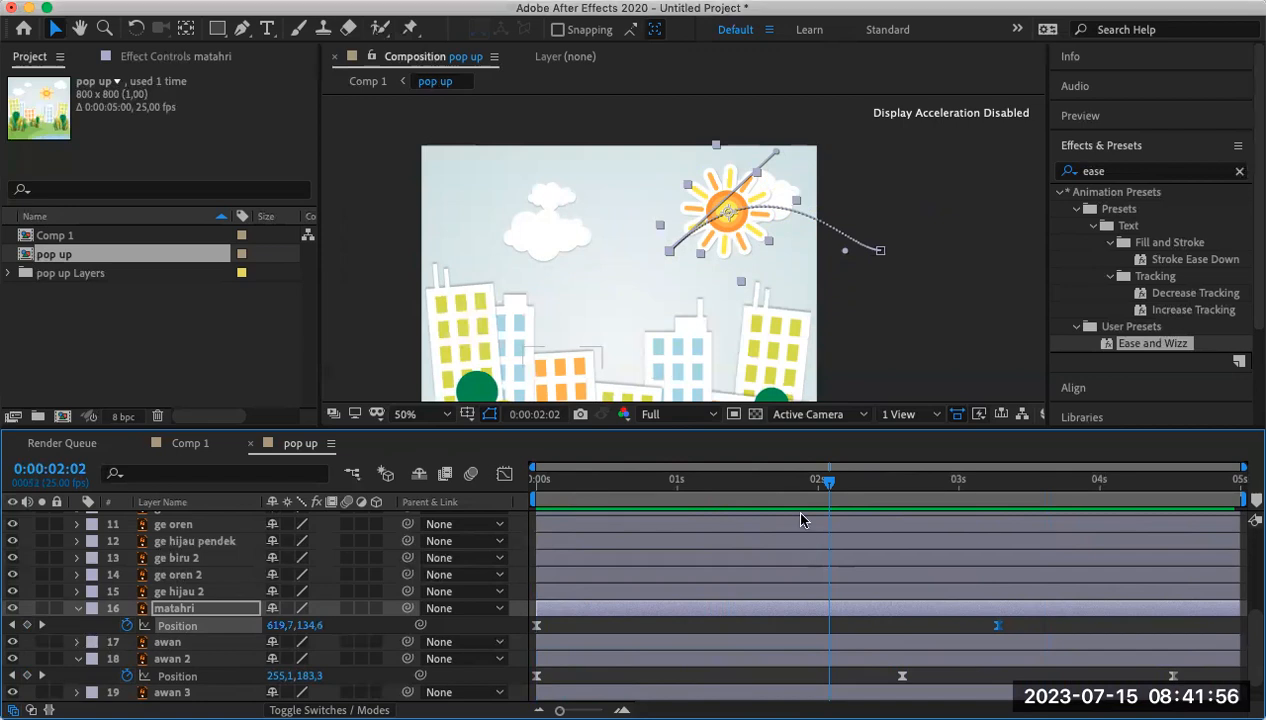
drag(826, 485, 1166, 548)
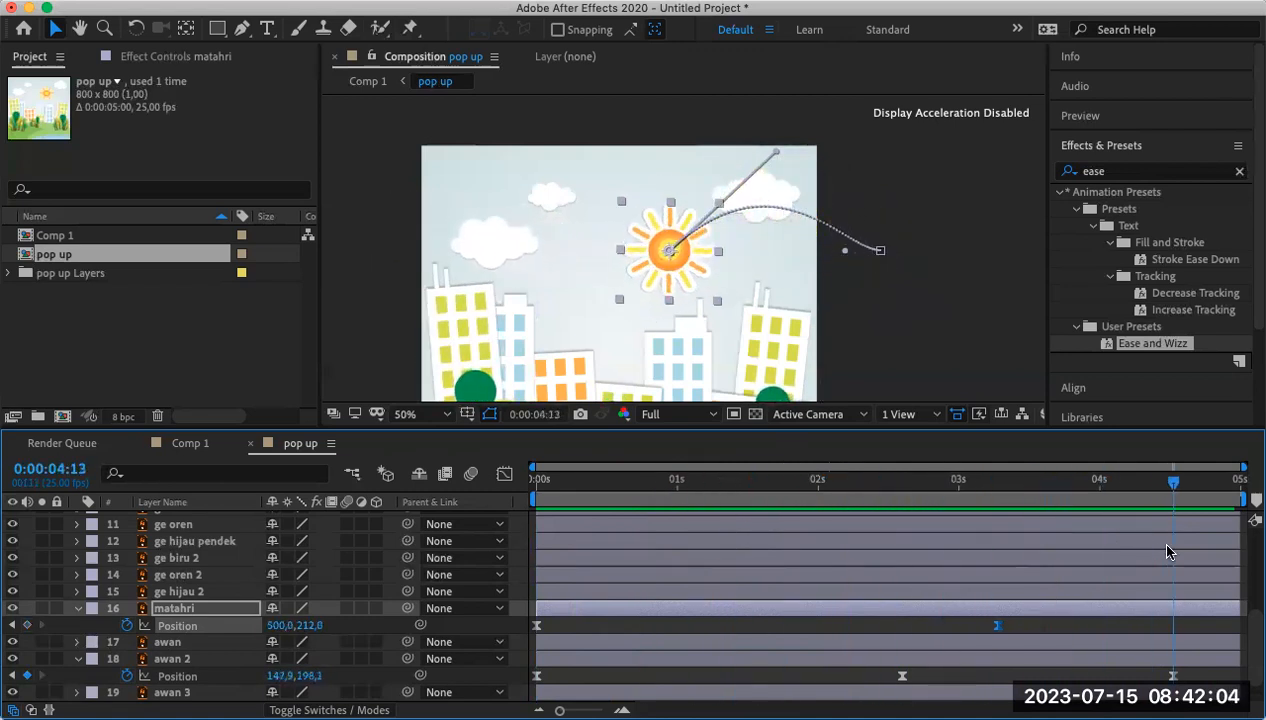
Add a final matahri Position keyframe with Y set to 112, place it at 0:00:04:22, and preview the sun's motion.
drag(277, 628, 186, 643)
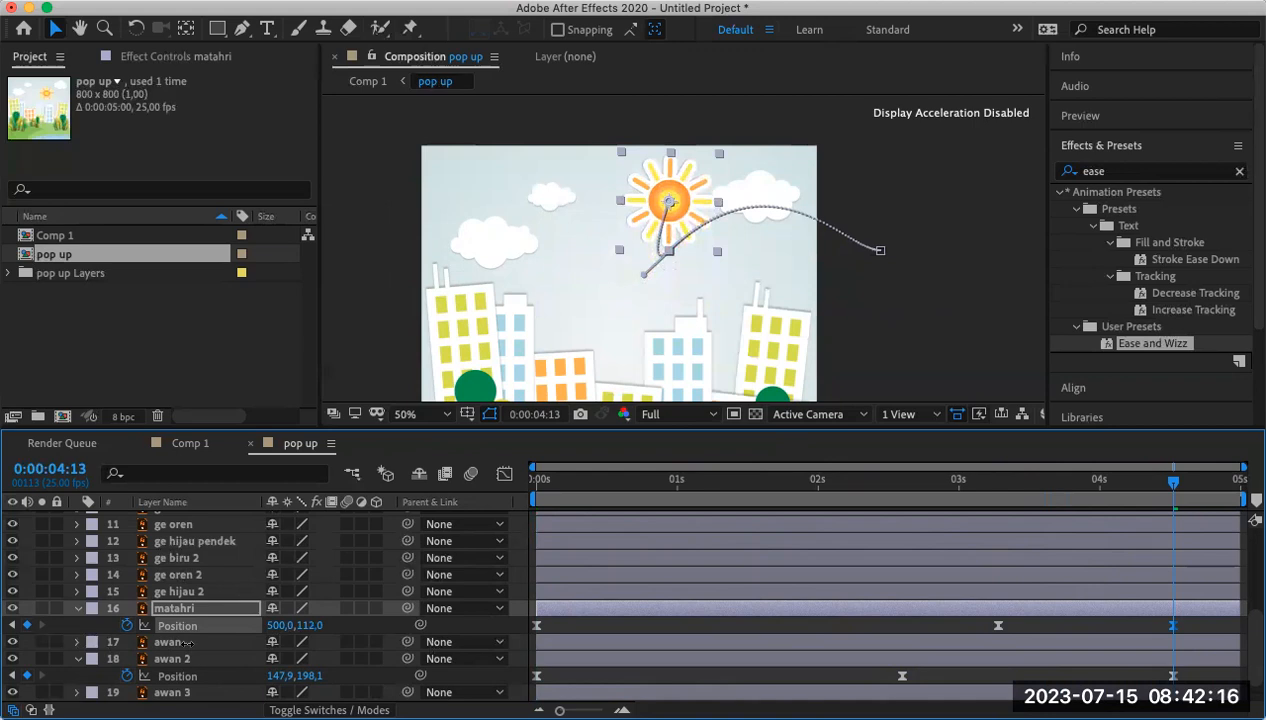
drag(1172, 628, 1222, 626)
drag(1174, 484, 480, 500)
key(space)
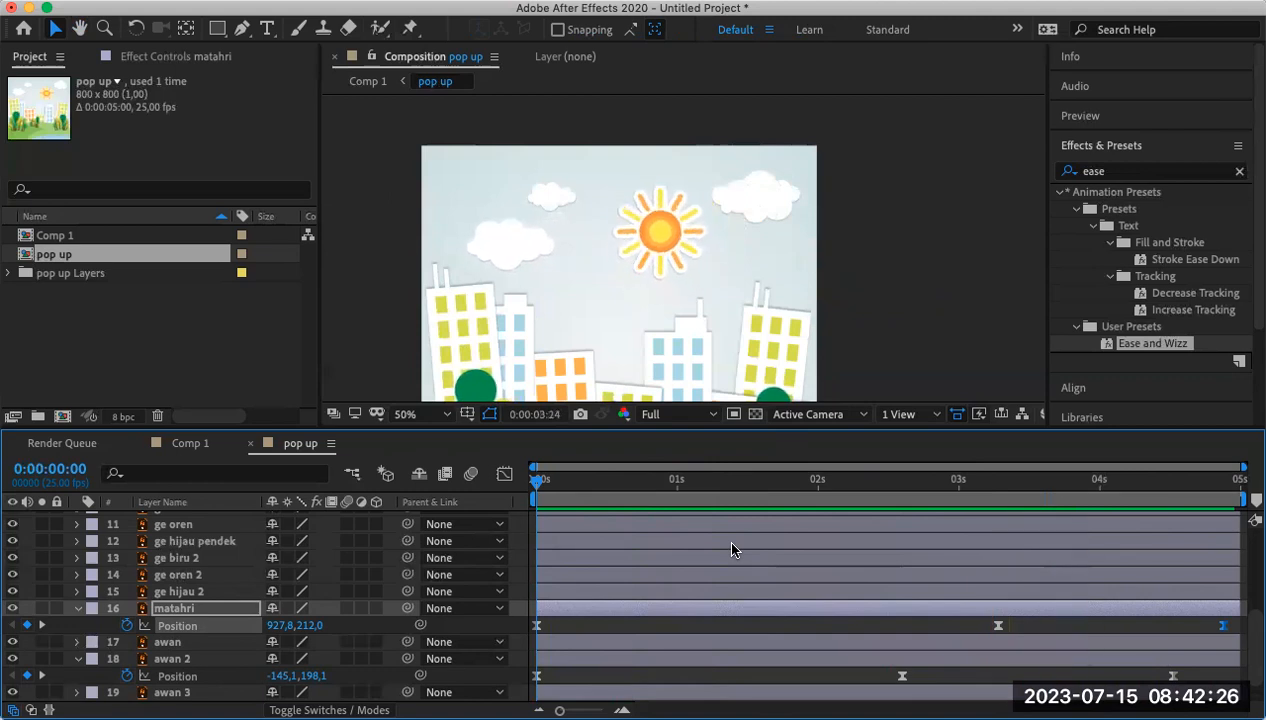
key(space)
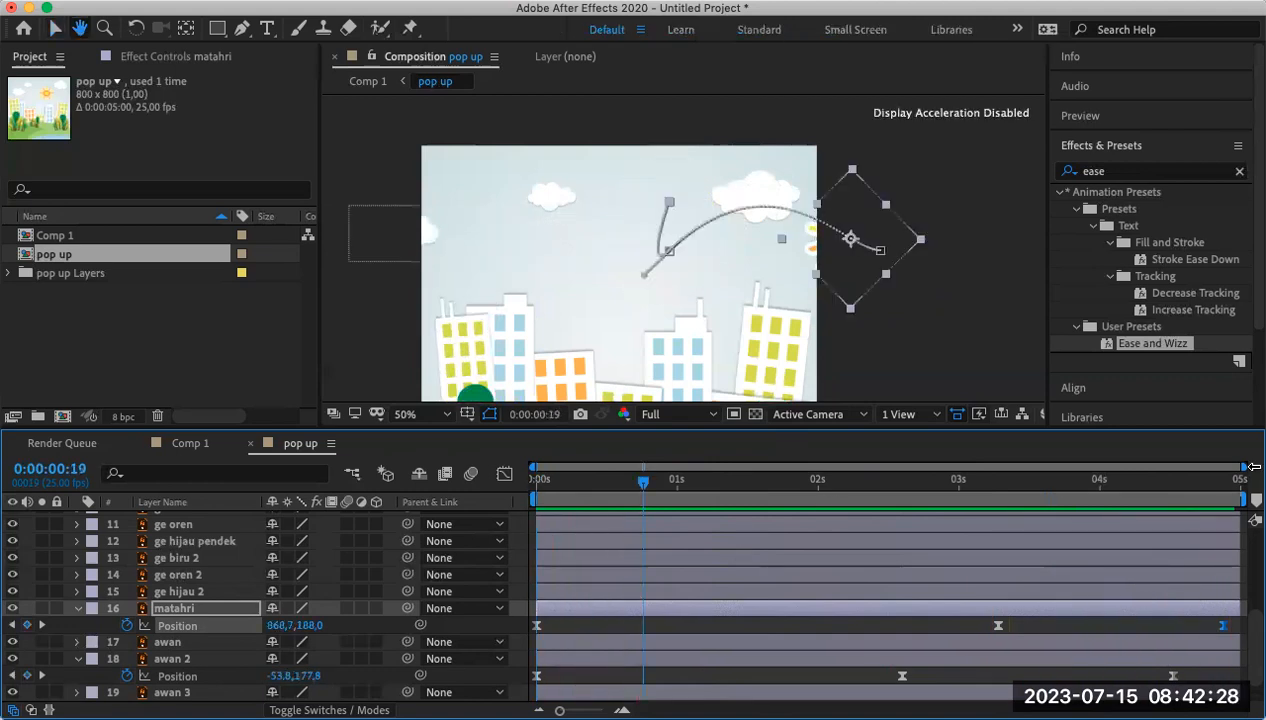
key(space)
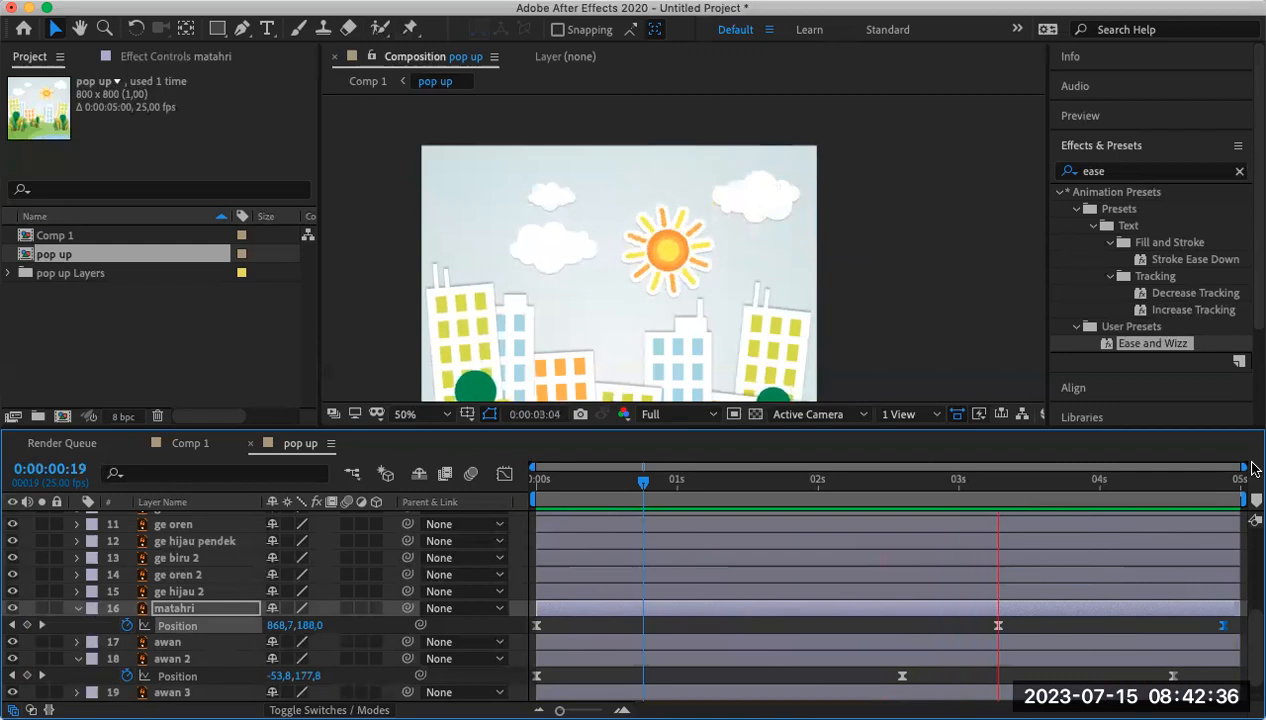
key(space)
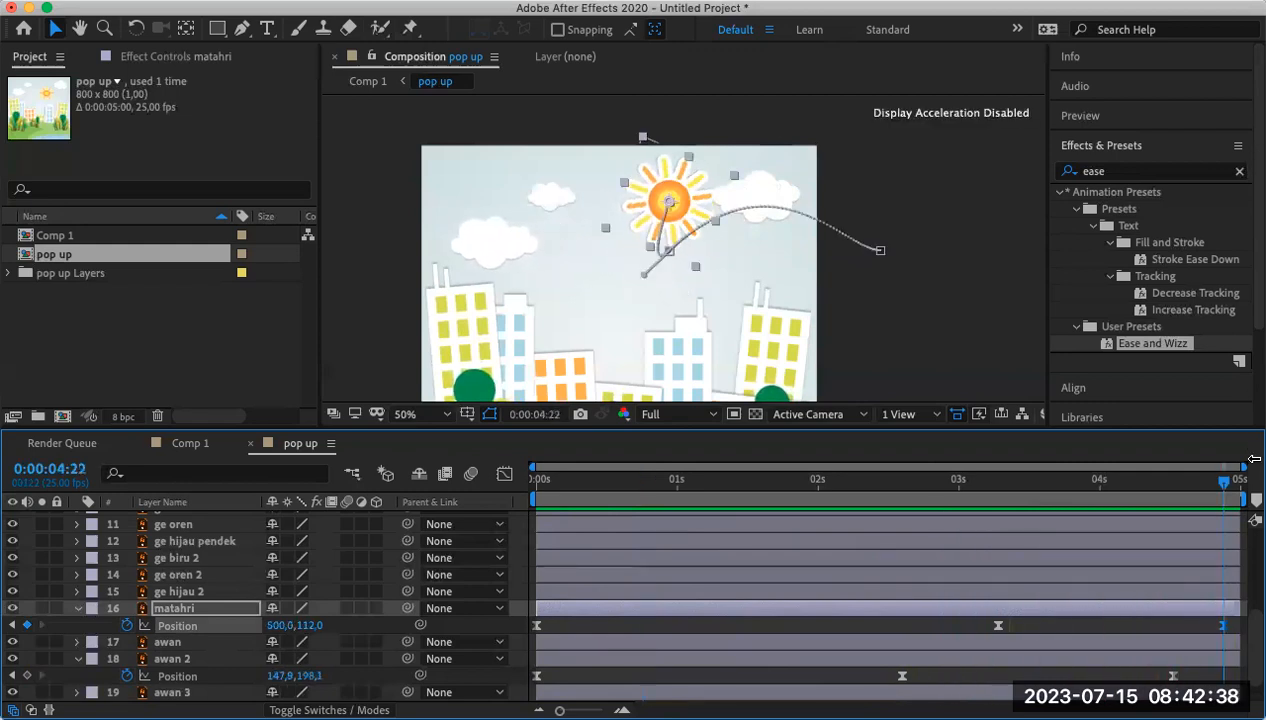
Scrub backward through the animation from 0:00:04:22 past 0:00:02:03 to examine the sun's path and the cloud drift.
drag(1206, 485, 1006, 513)
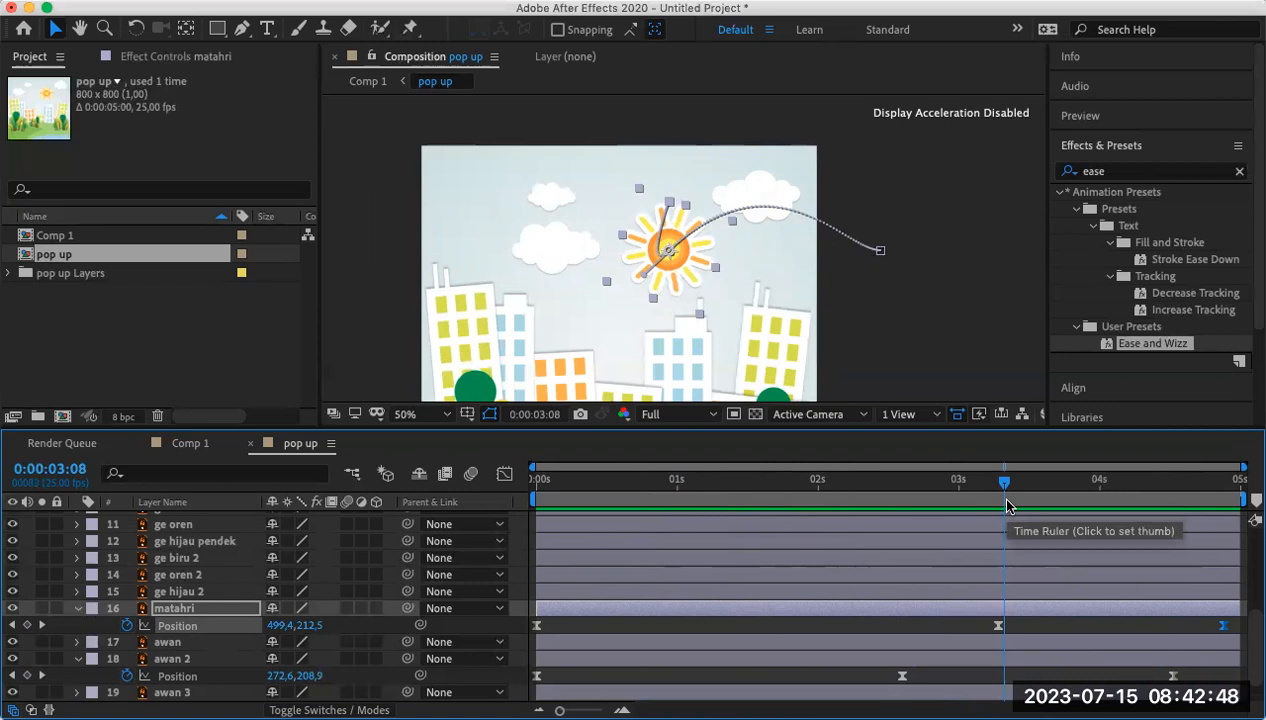
drag(1004, 482, 833, 487)
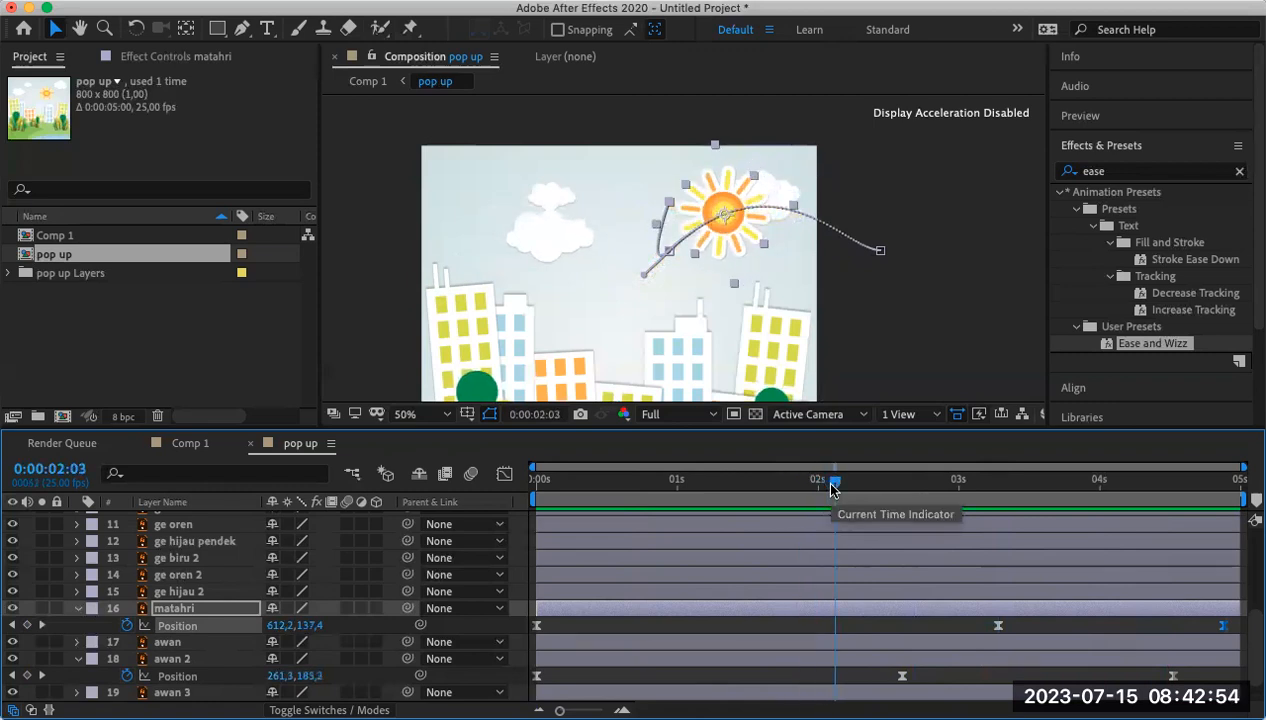
drag(831, 489, 767, 500)
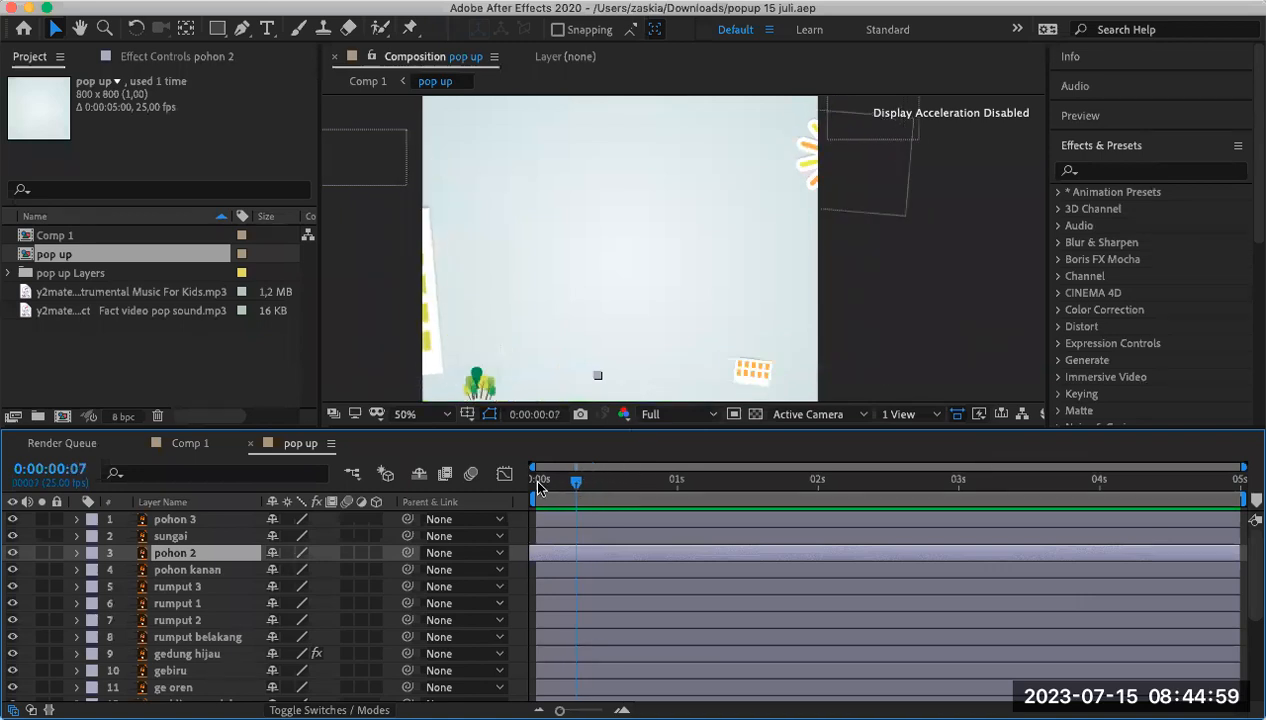
Play the pop up composition from 0:00:00:00 to review the complete paper-city animation.
click(539, 482)
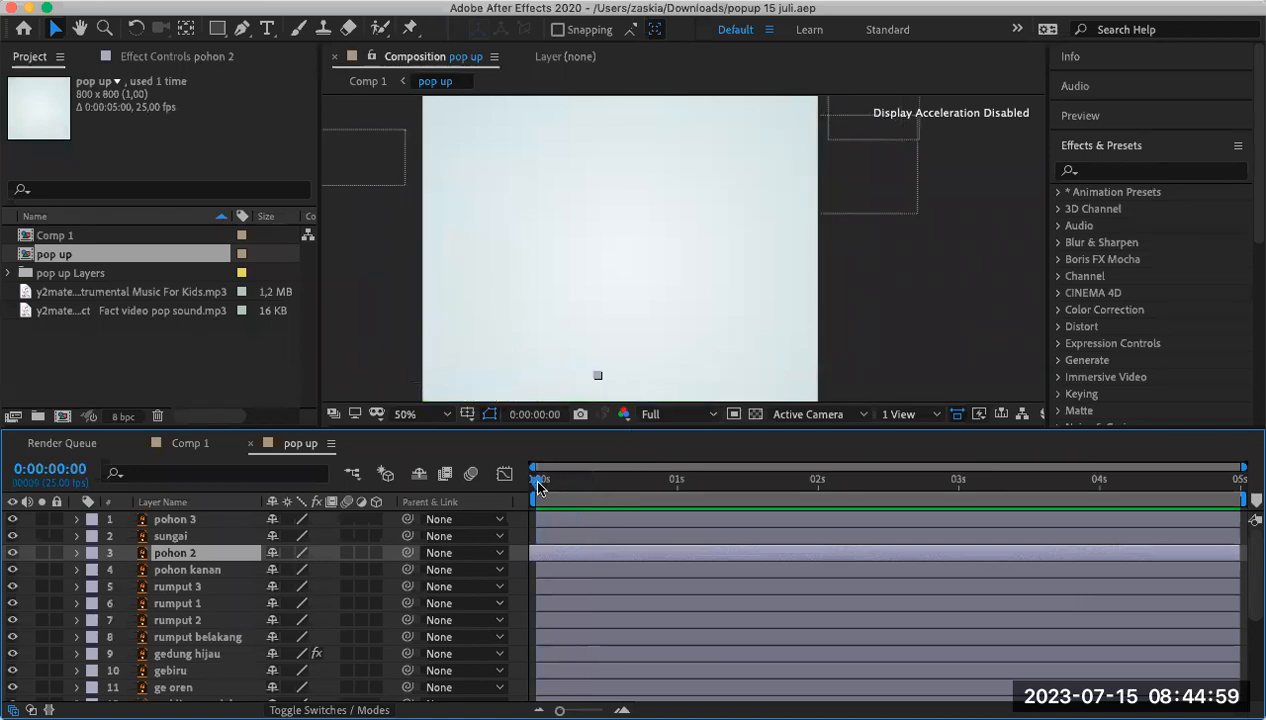
key(space)
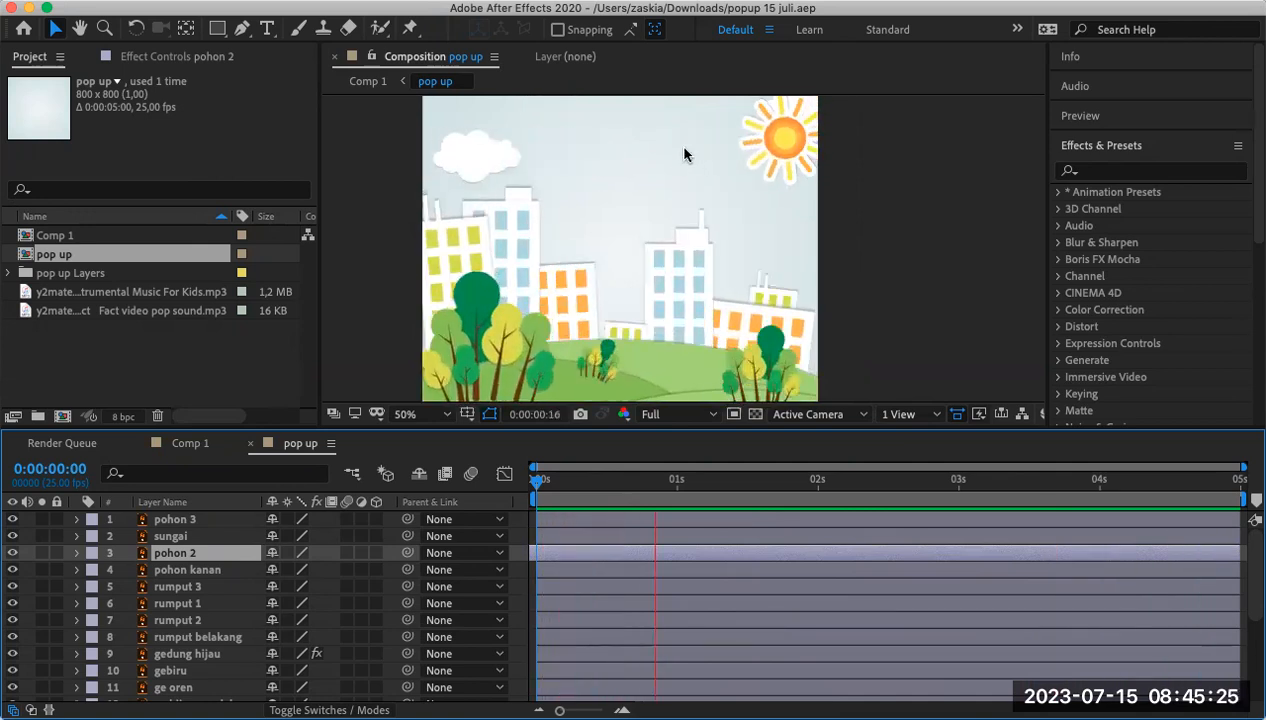
key(space)
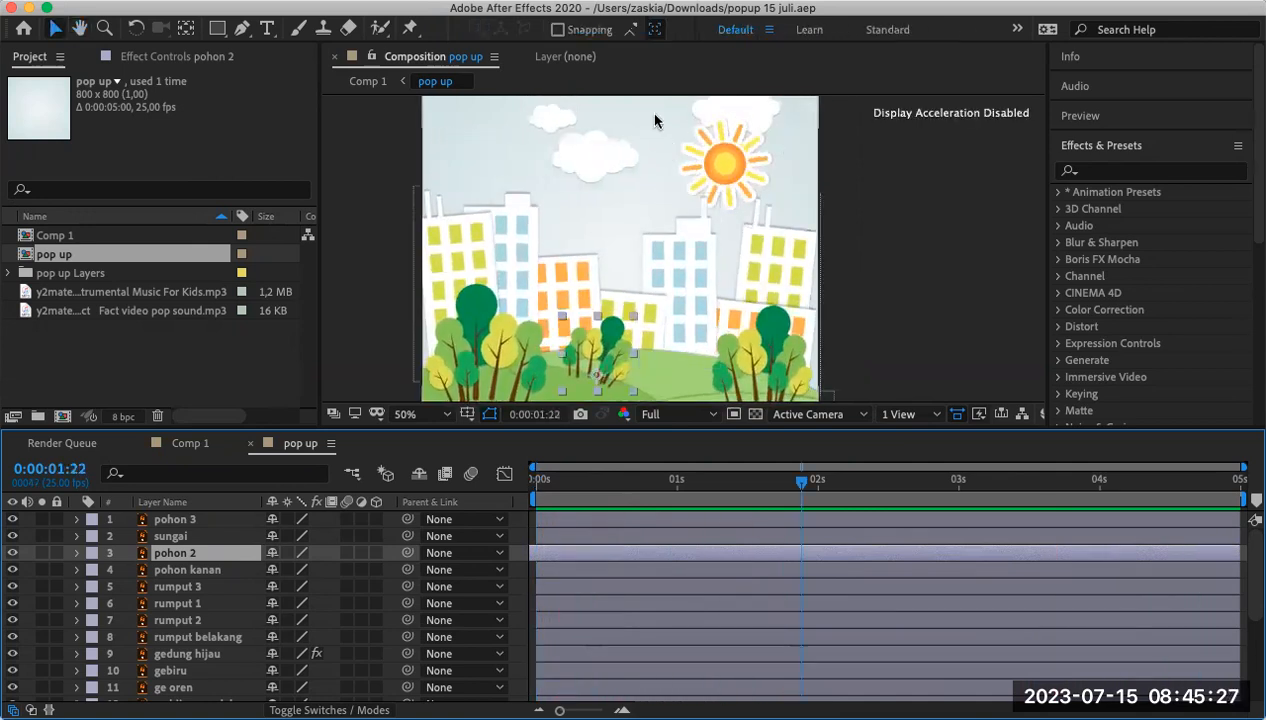